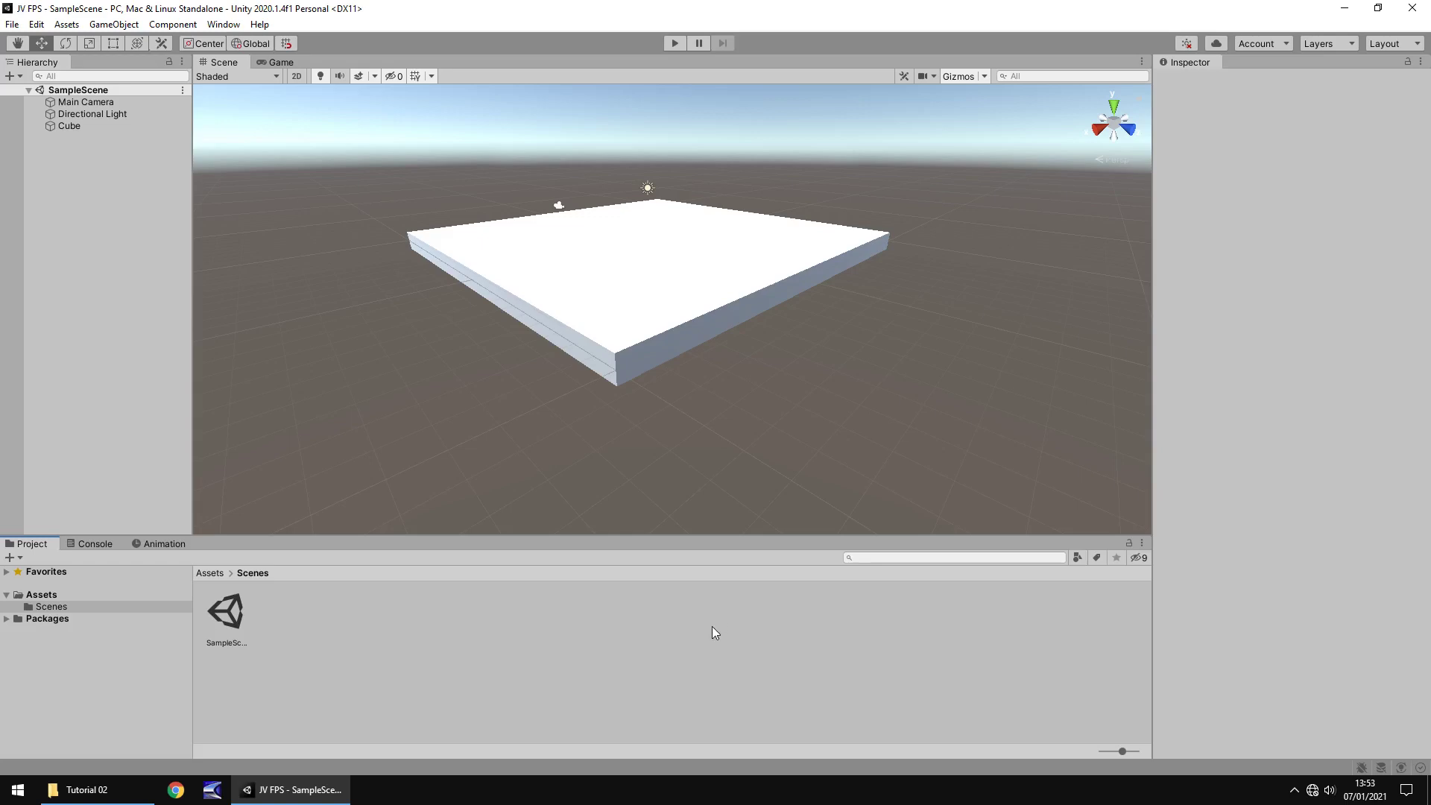
Step: Add a new folder named Textures under Assets and open it
middle_click_drag(716, 223, 691, 306)
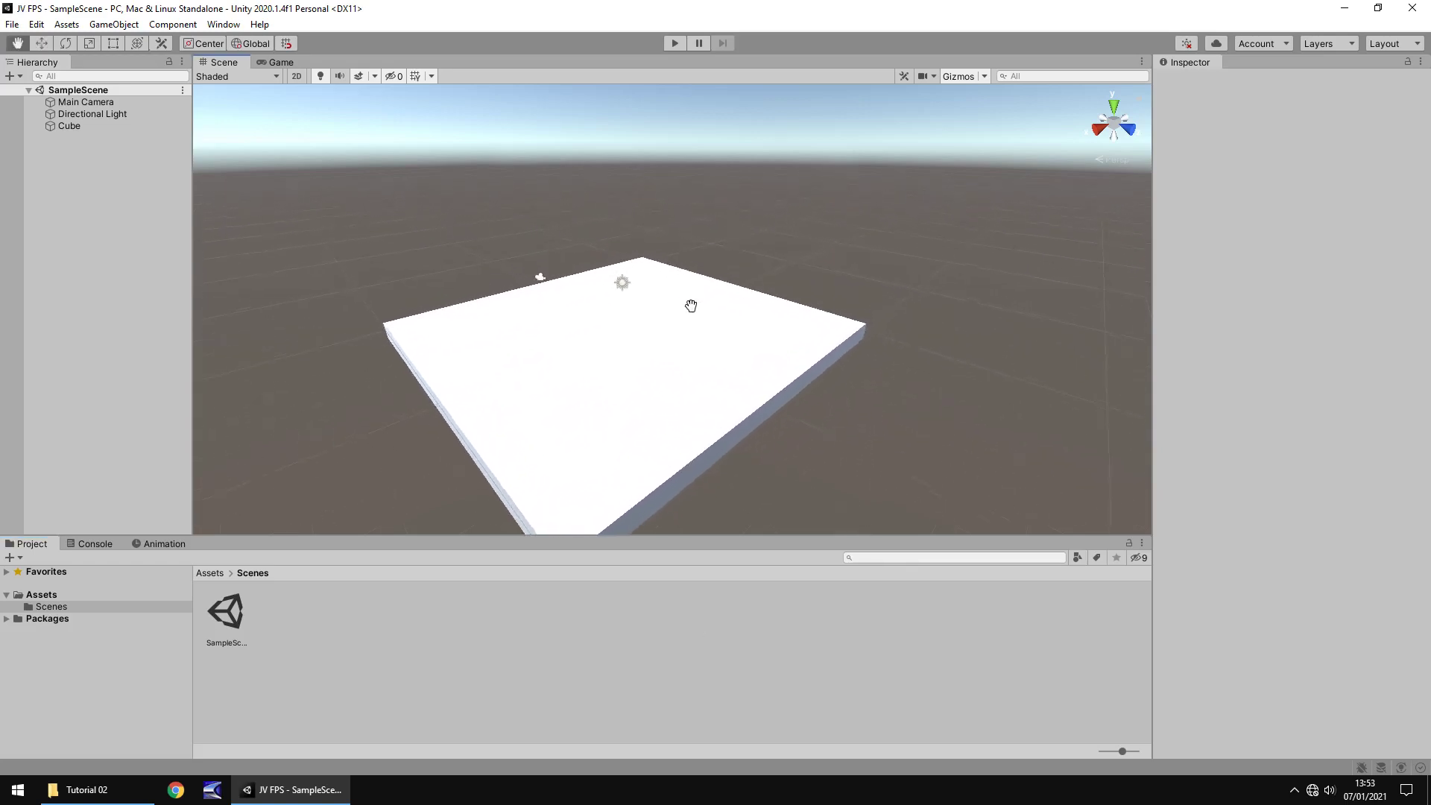
right_click_drag(709, 239, 700, 291)
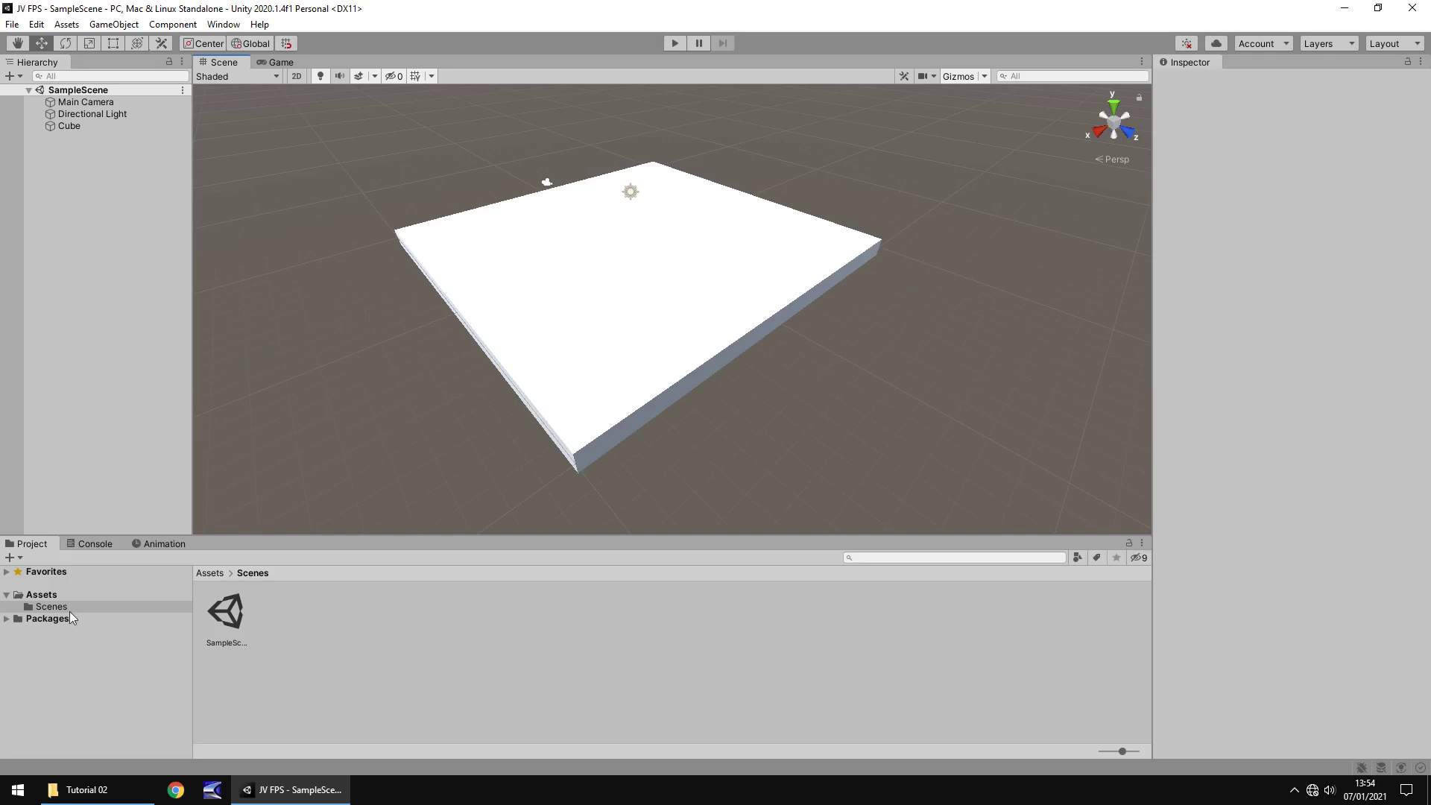
left_click(56, 597)
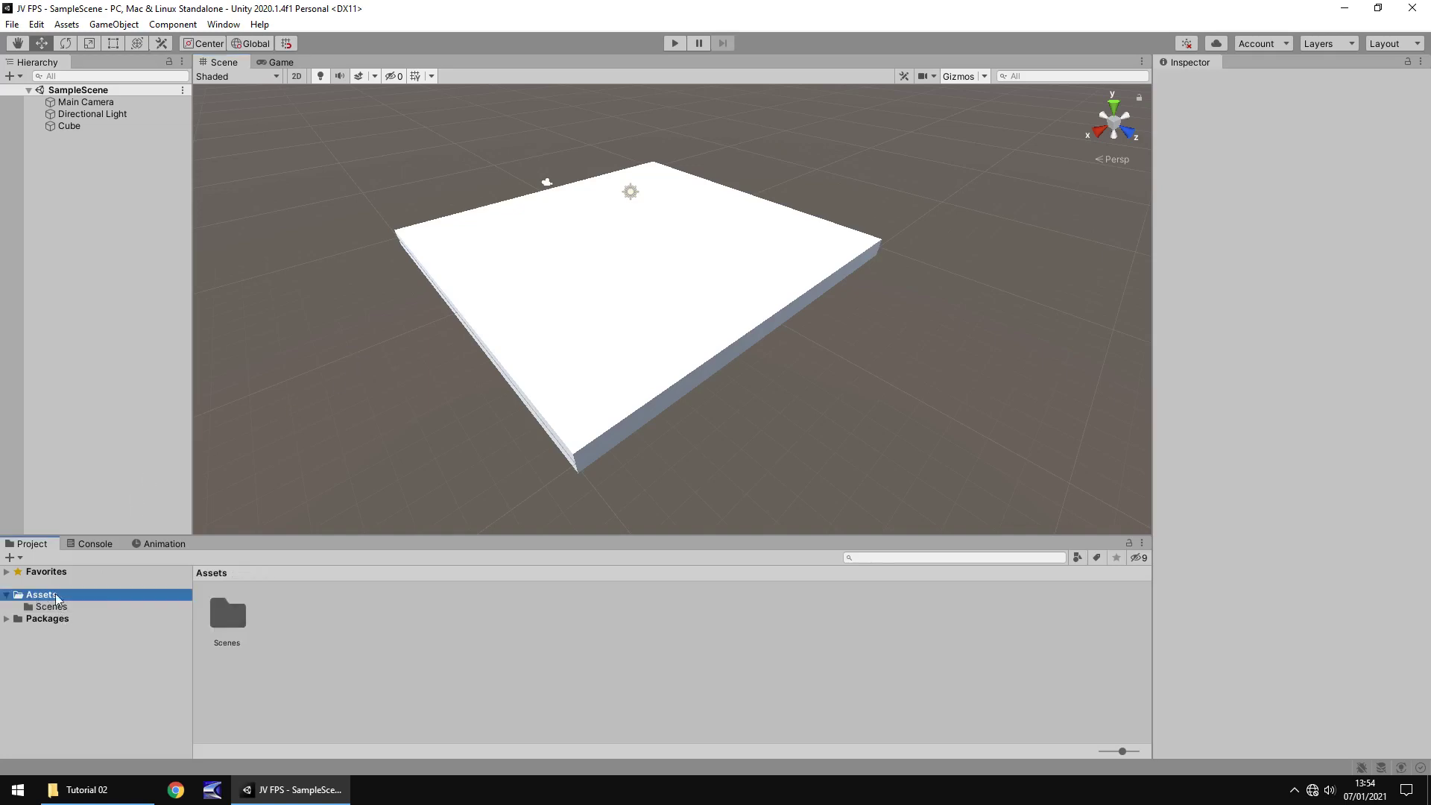
left_click(291, 623)
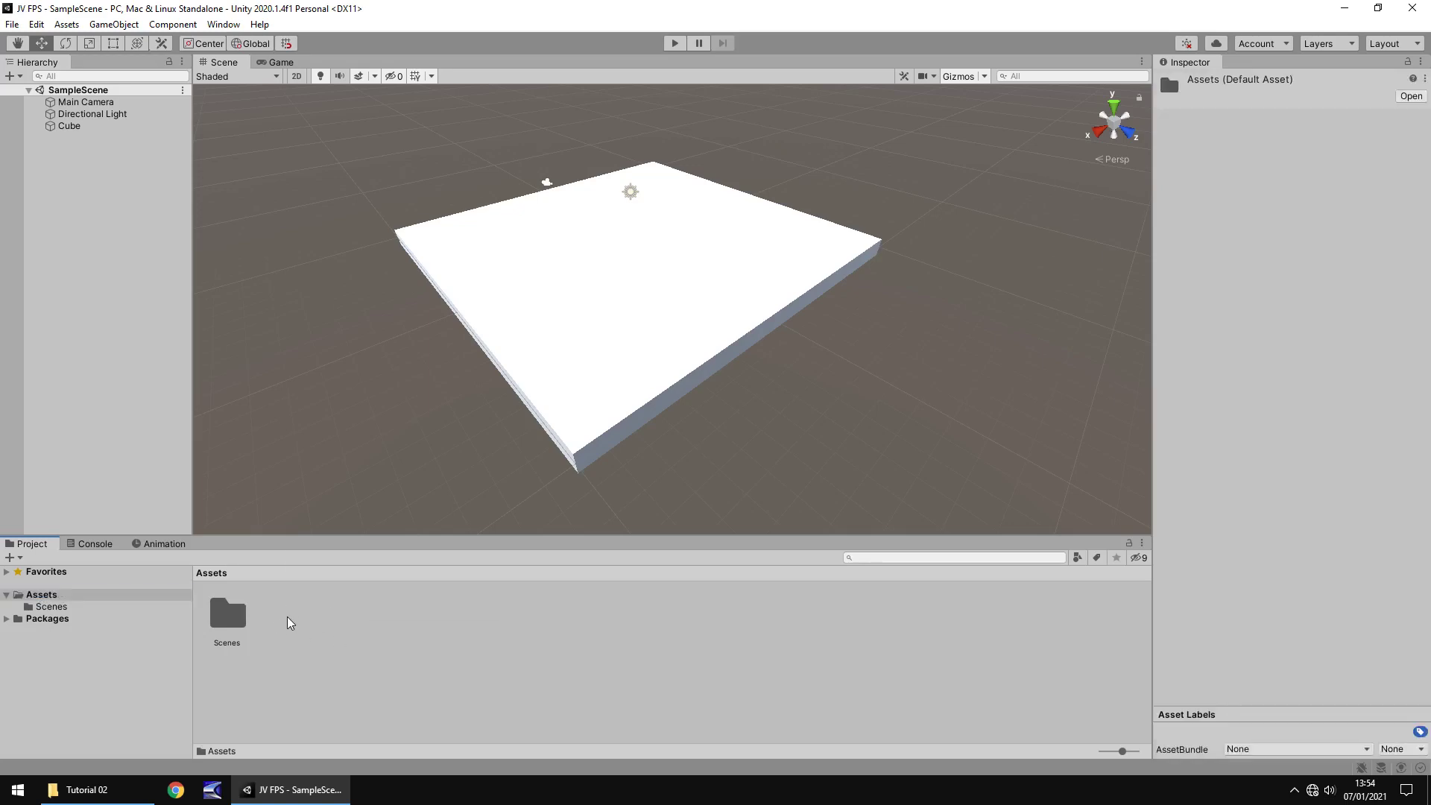
right_click(291, 623)
mouse_move(463, 228)
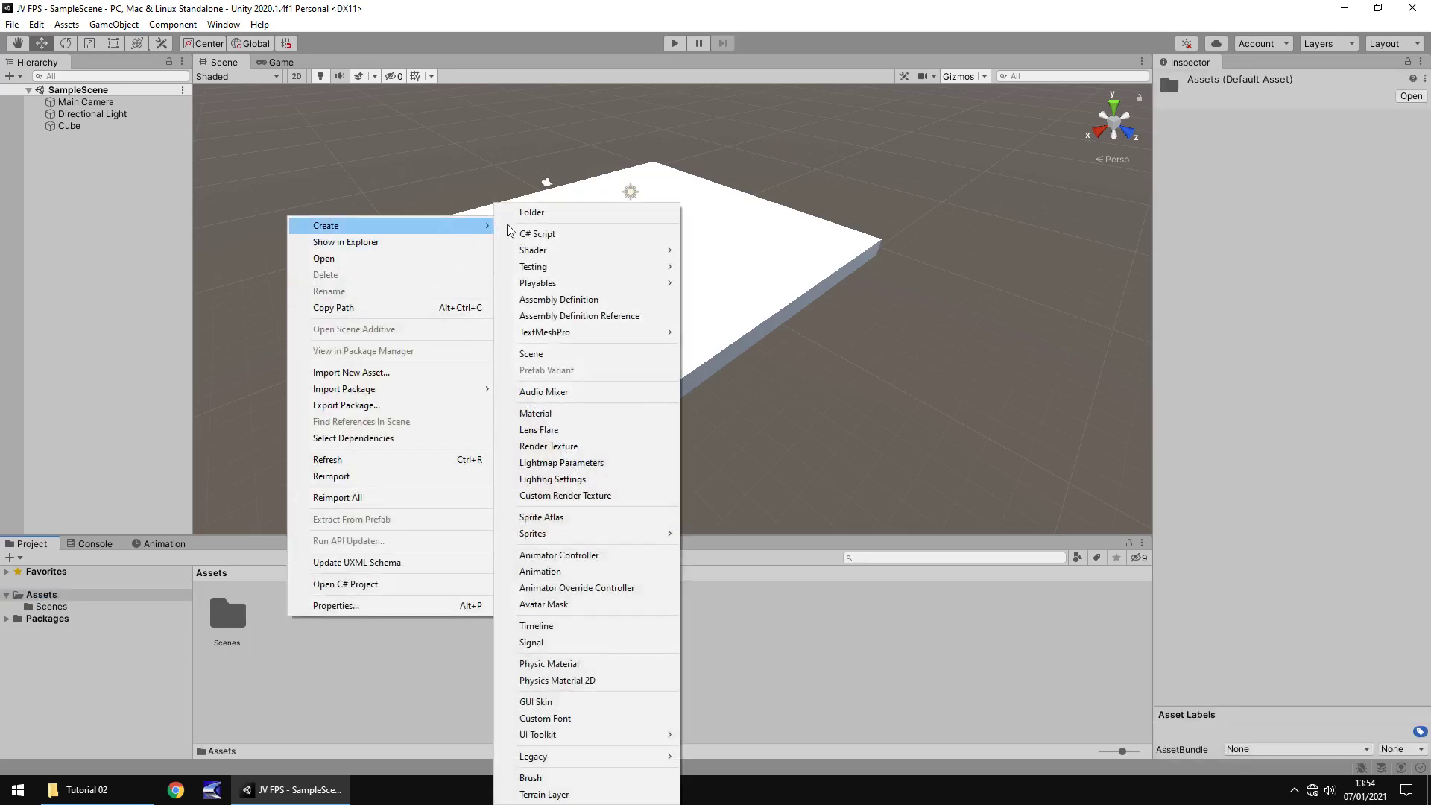
left_click(557, 213)
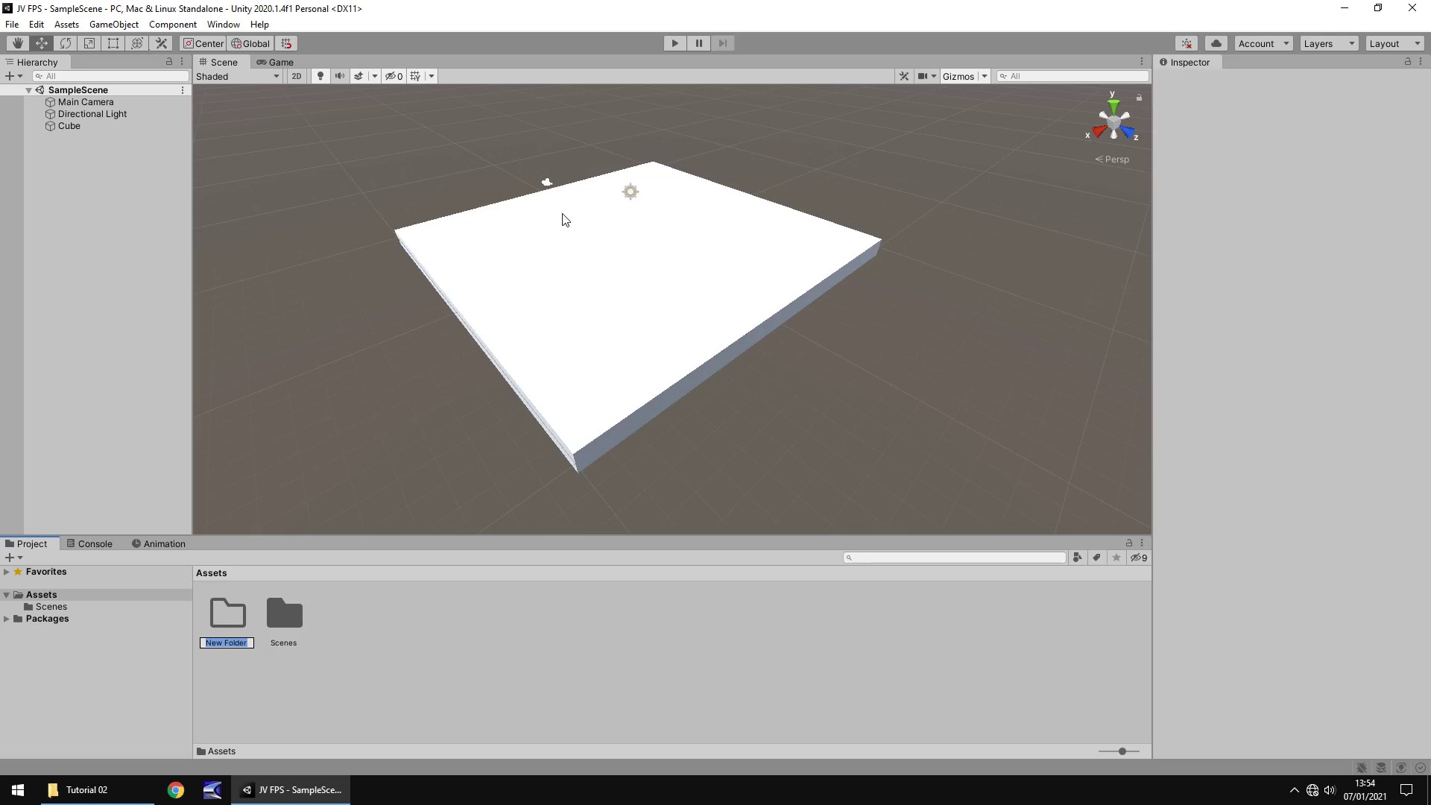
type("Textures")
key("Return")
key("Return")
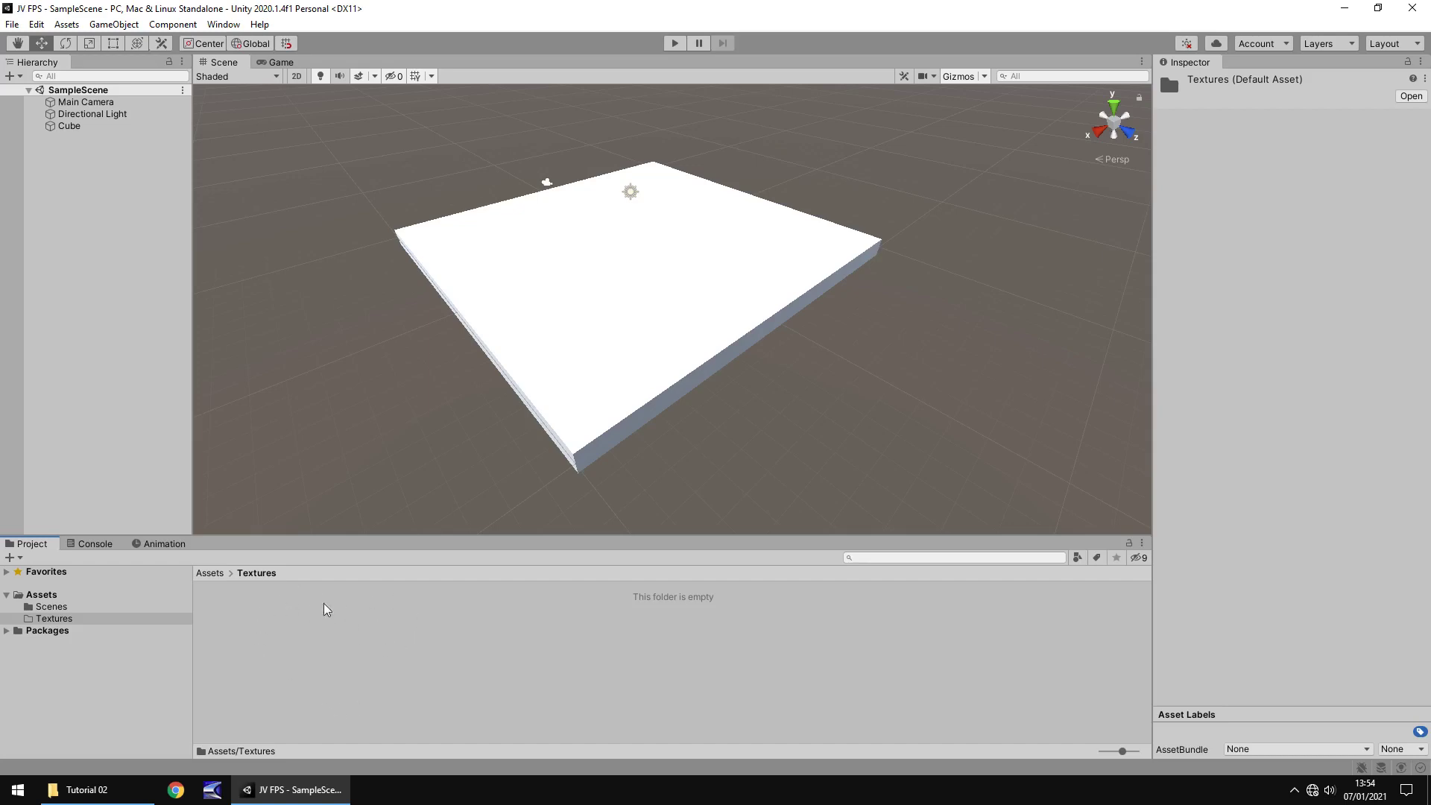
Step: Drag the Crate001 and Tile001 images from File Explorer into Unity's Textures folder
left_click(81, 790)
left_click_drag(363, 248, 264, 622)
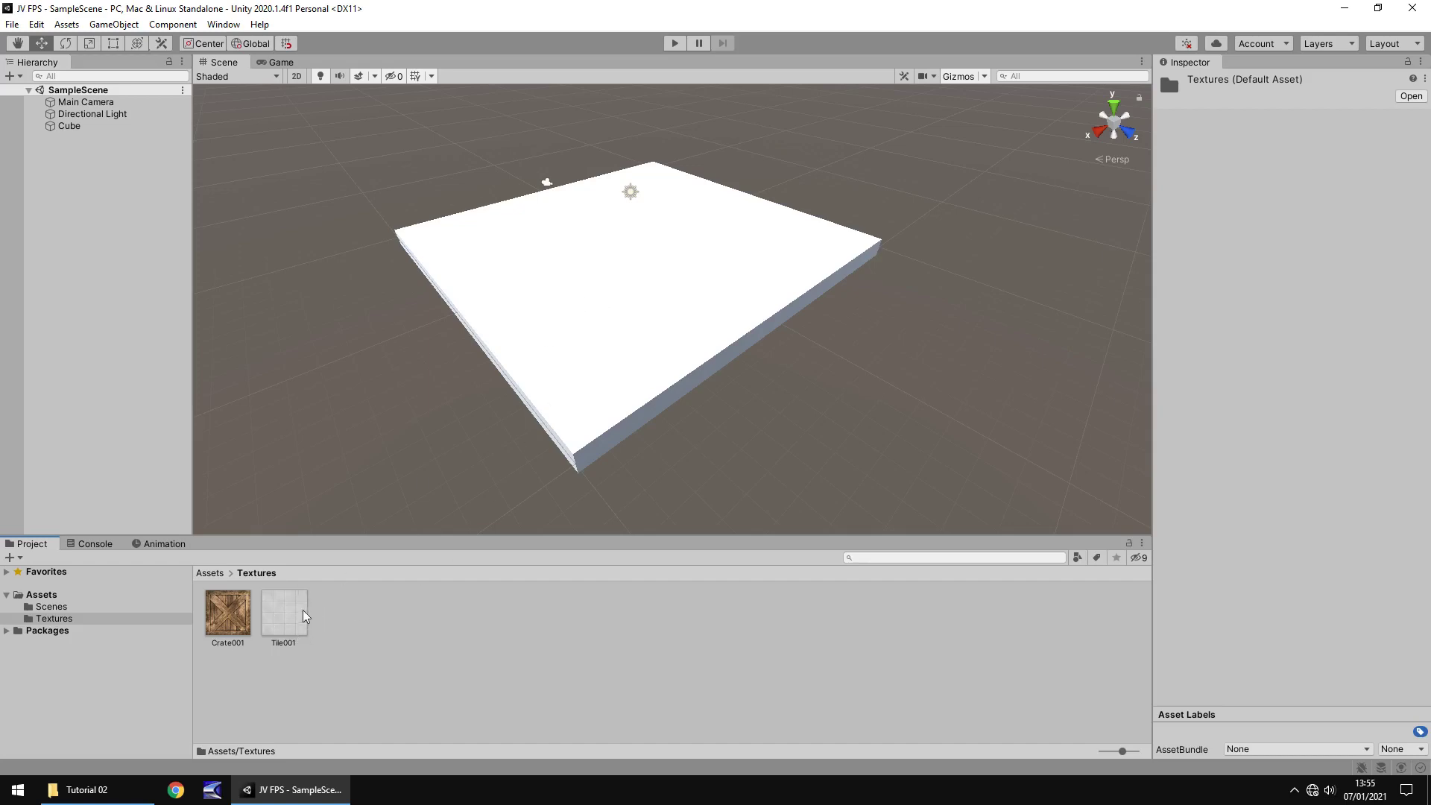
Step: Drop Tile001 onto the floor cube, creating a Tile001 material, and inspect the tiled floor
left_click_drag(290, 623, 588, 300)
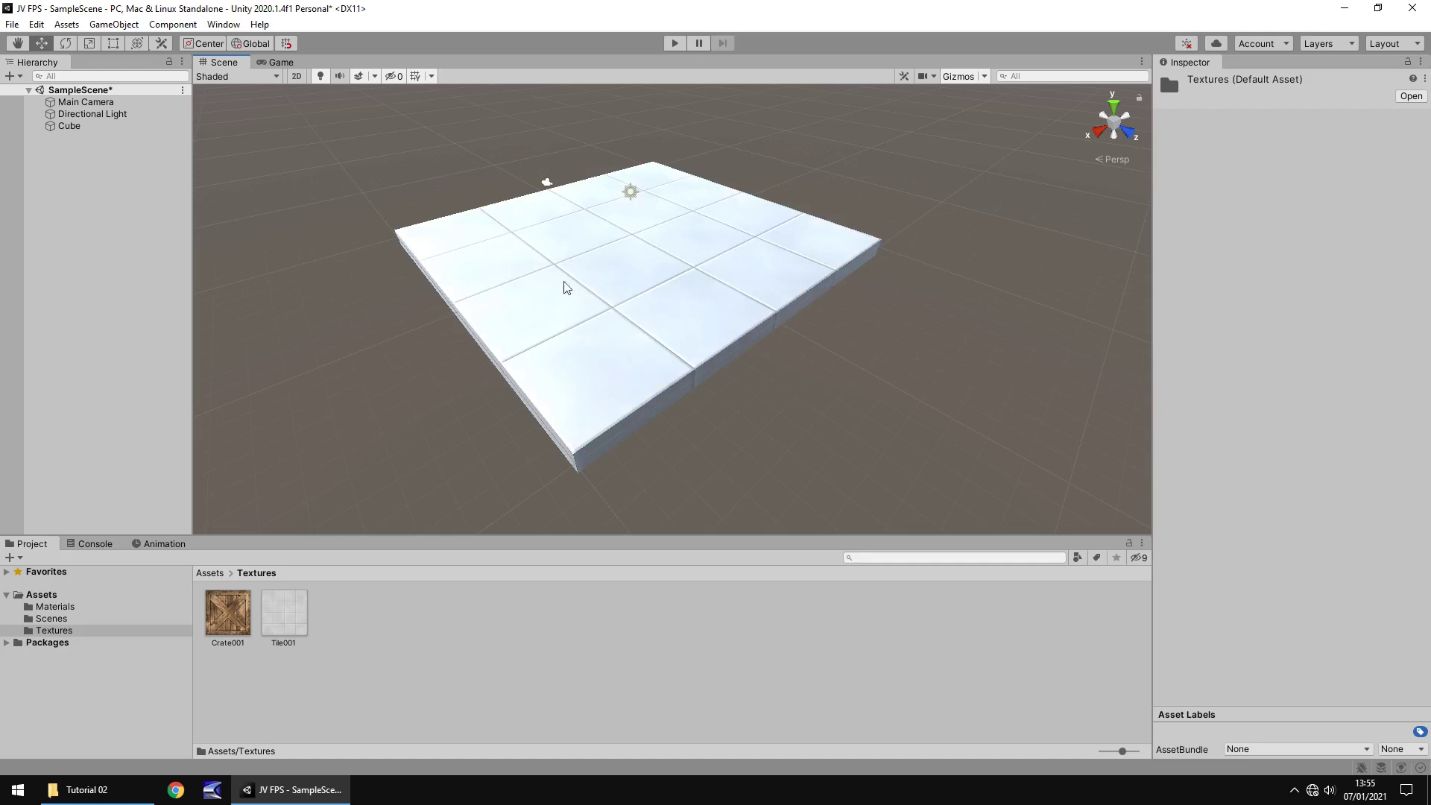
left_click(63, 612)
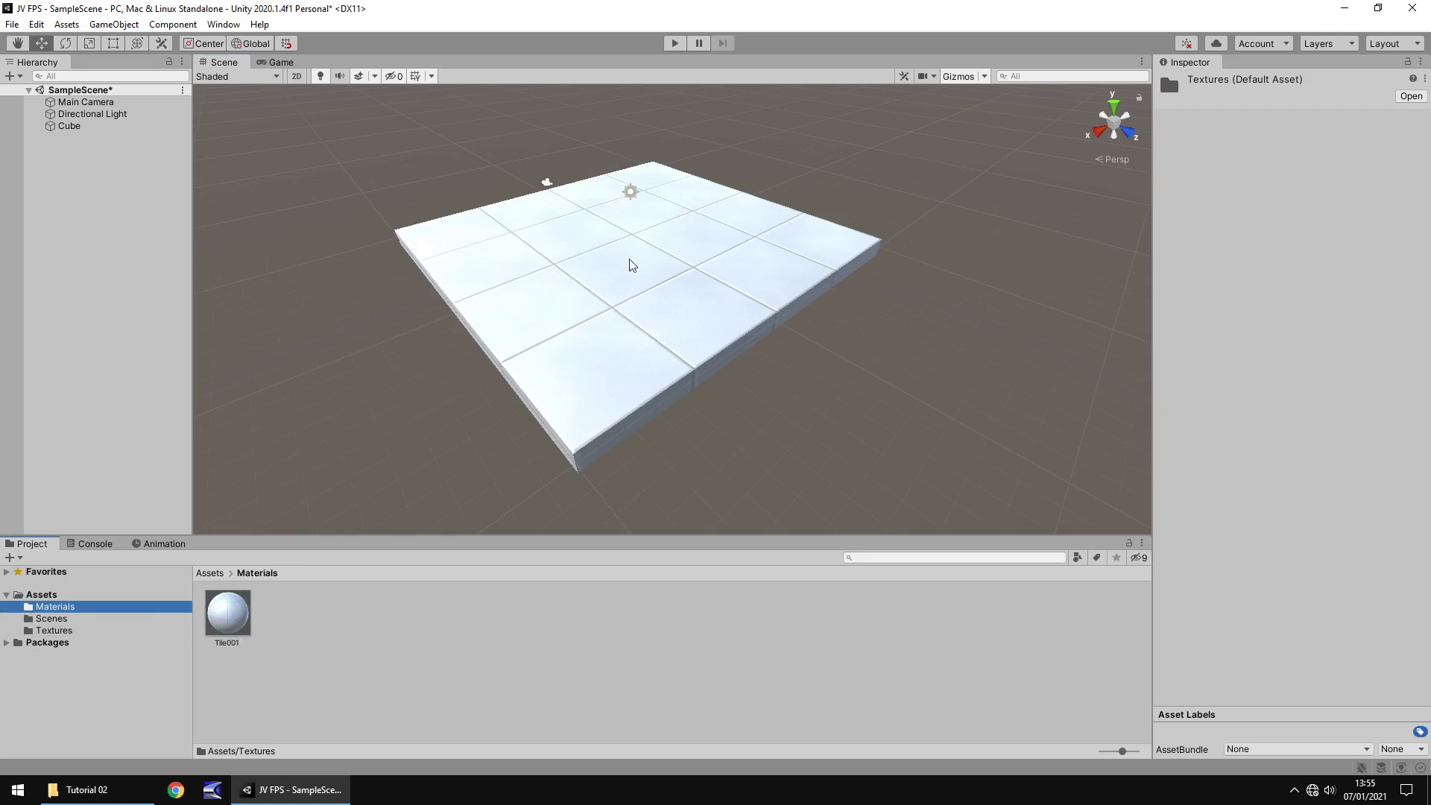
left_click(651, 252)
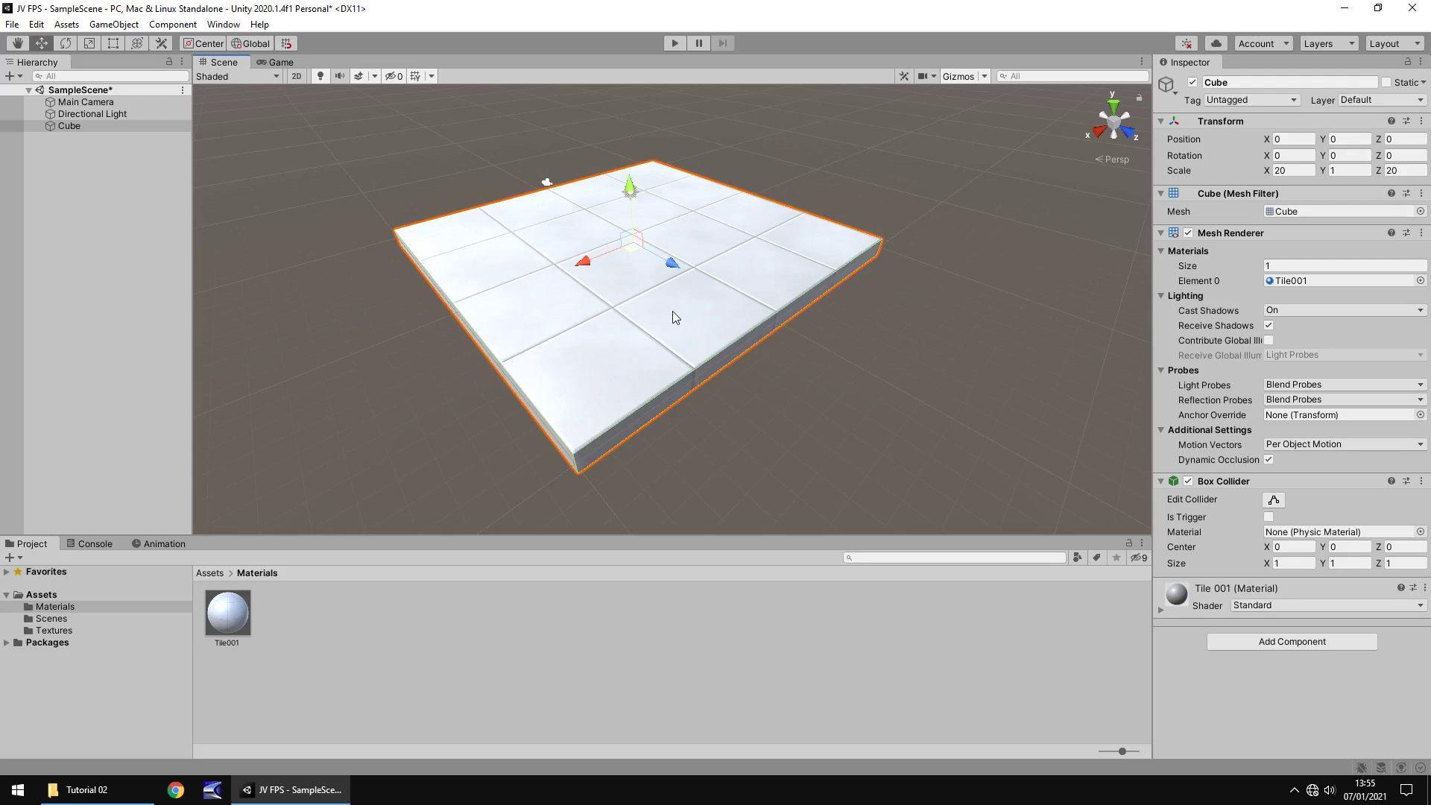
scroll(689, 316, "up", 6)
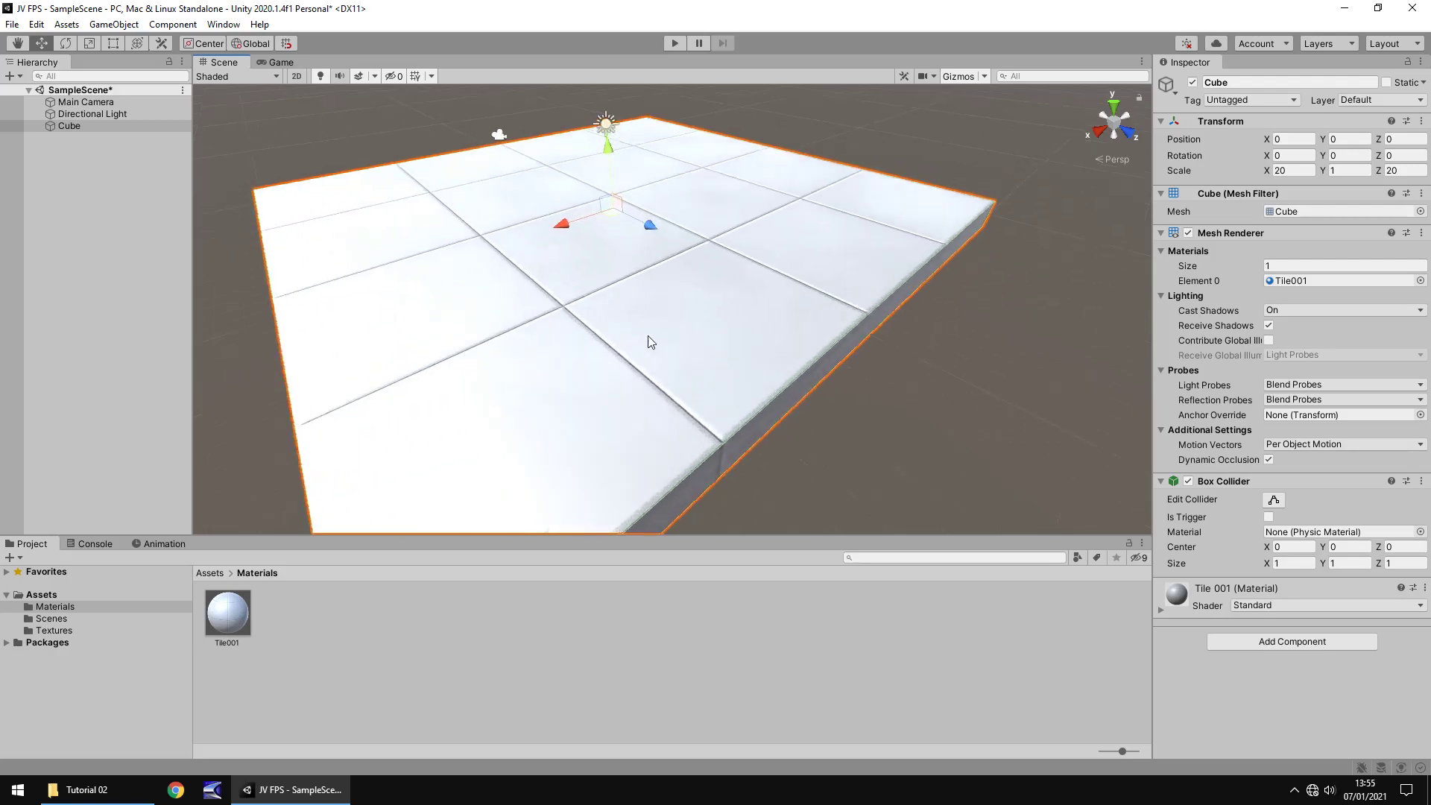
middle_click_drag(652, 361, 640, 248)
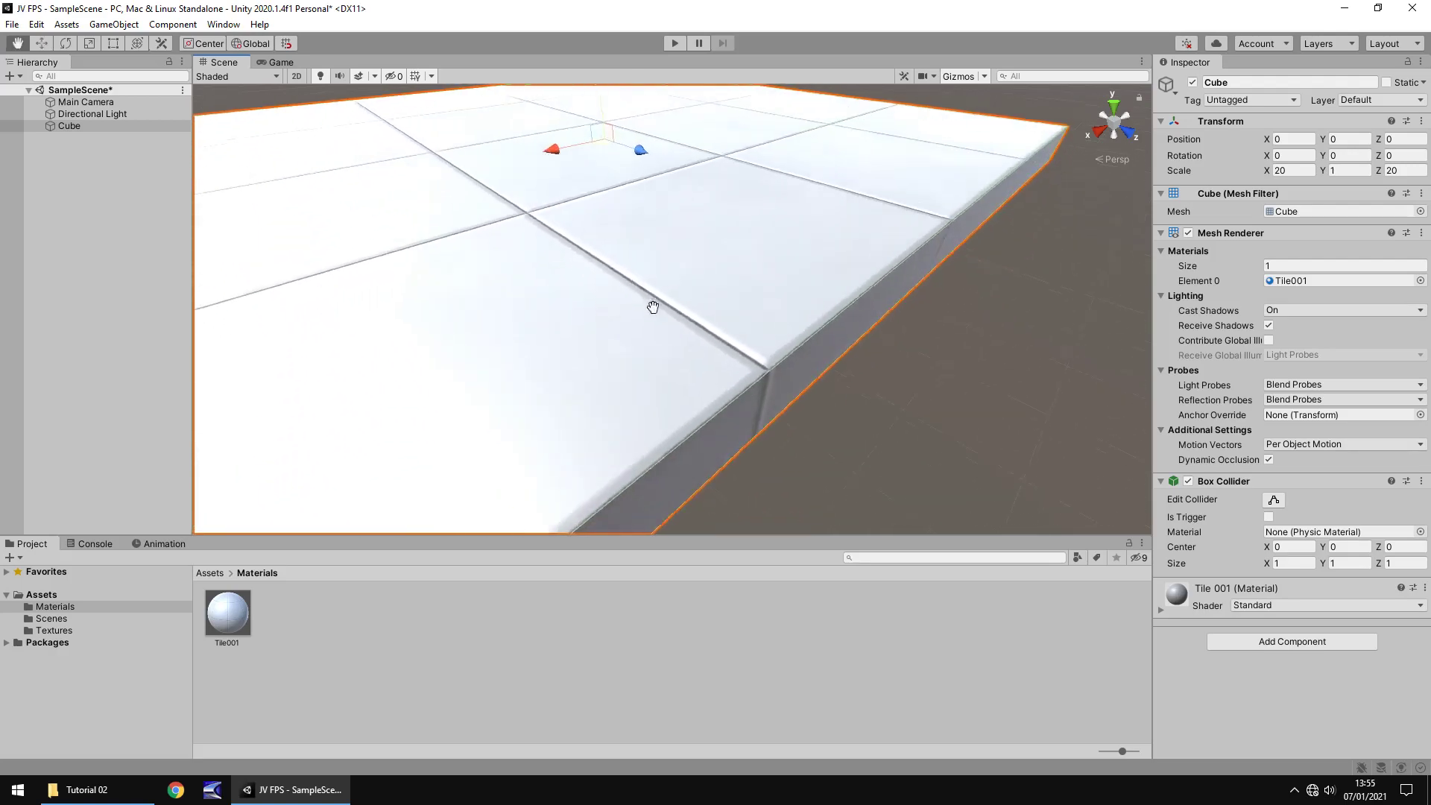
scroll(640, 247, "down", 5)
scroll(634, 254, "up", 5)
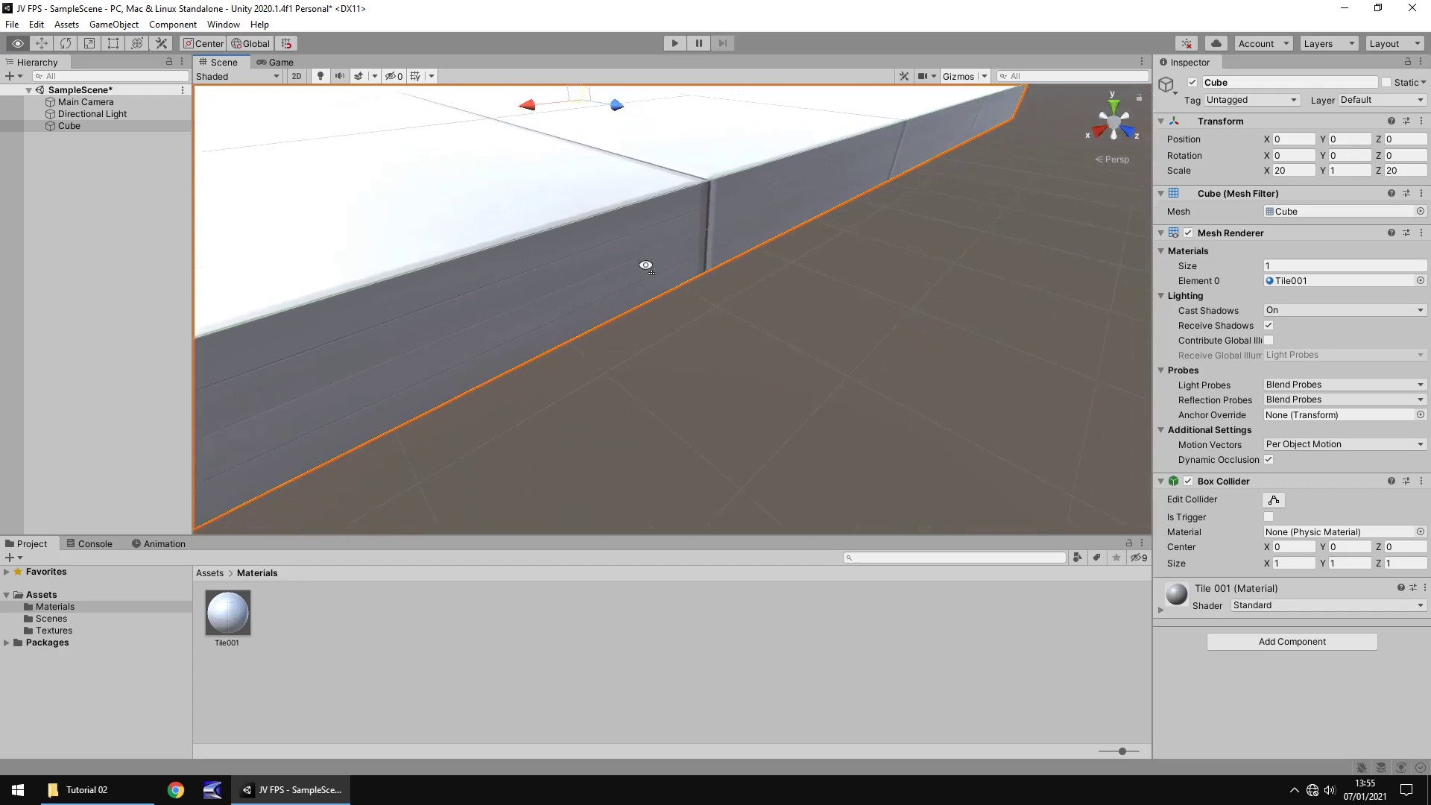
scroll(626, 257, "down", 5)
scroll(624, 258, "up", 8)
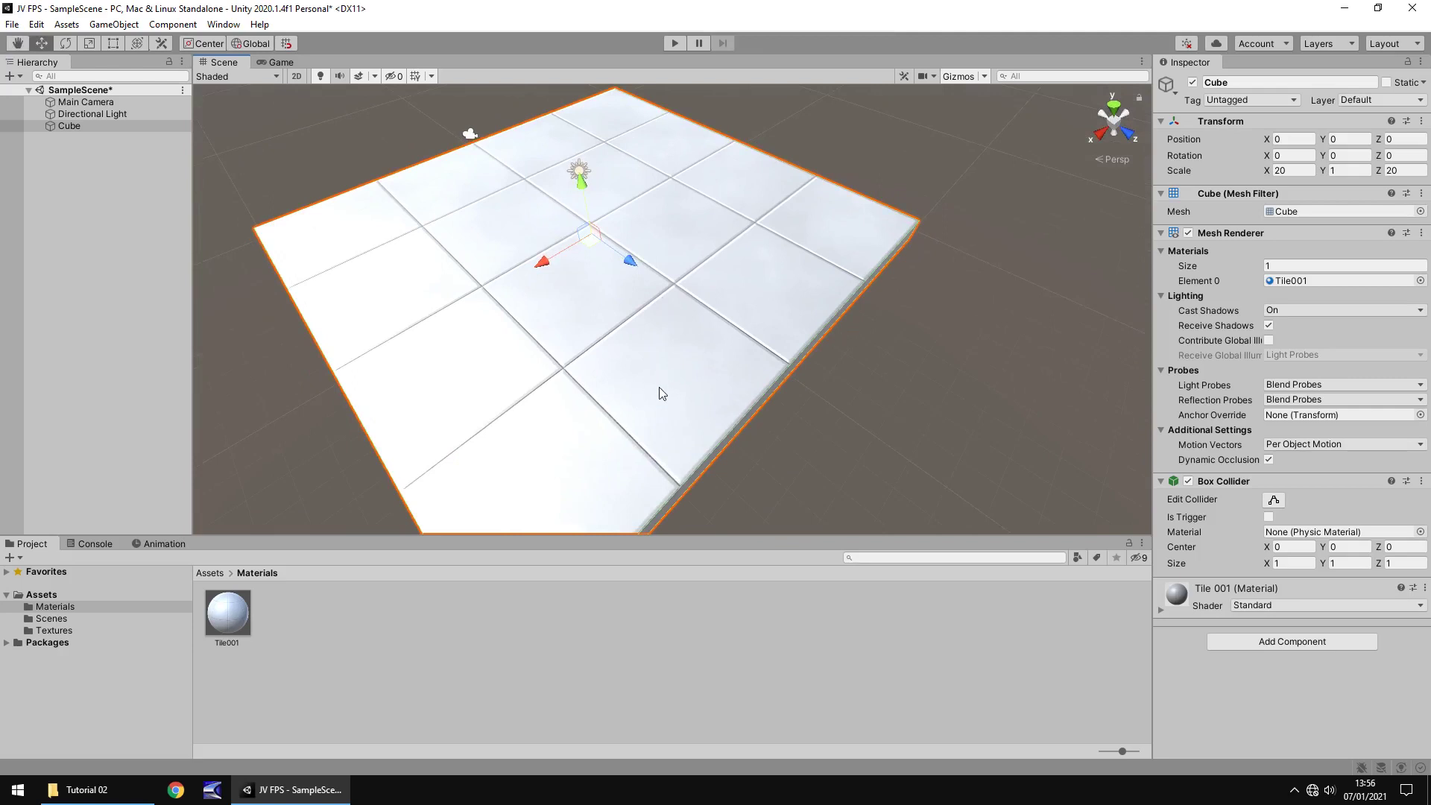
Step: Give the Tile001 material Metallic 0.355 and Smoothness 0.717 with Albedo Alpha as source
left_click(229, 613)
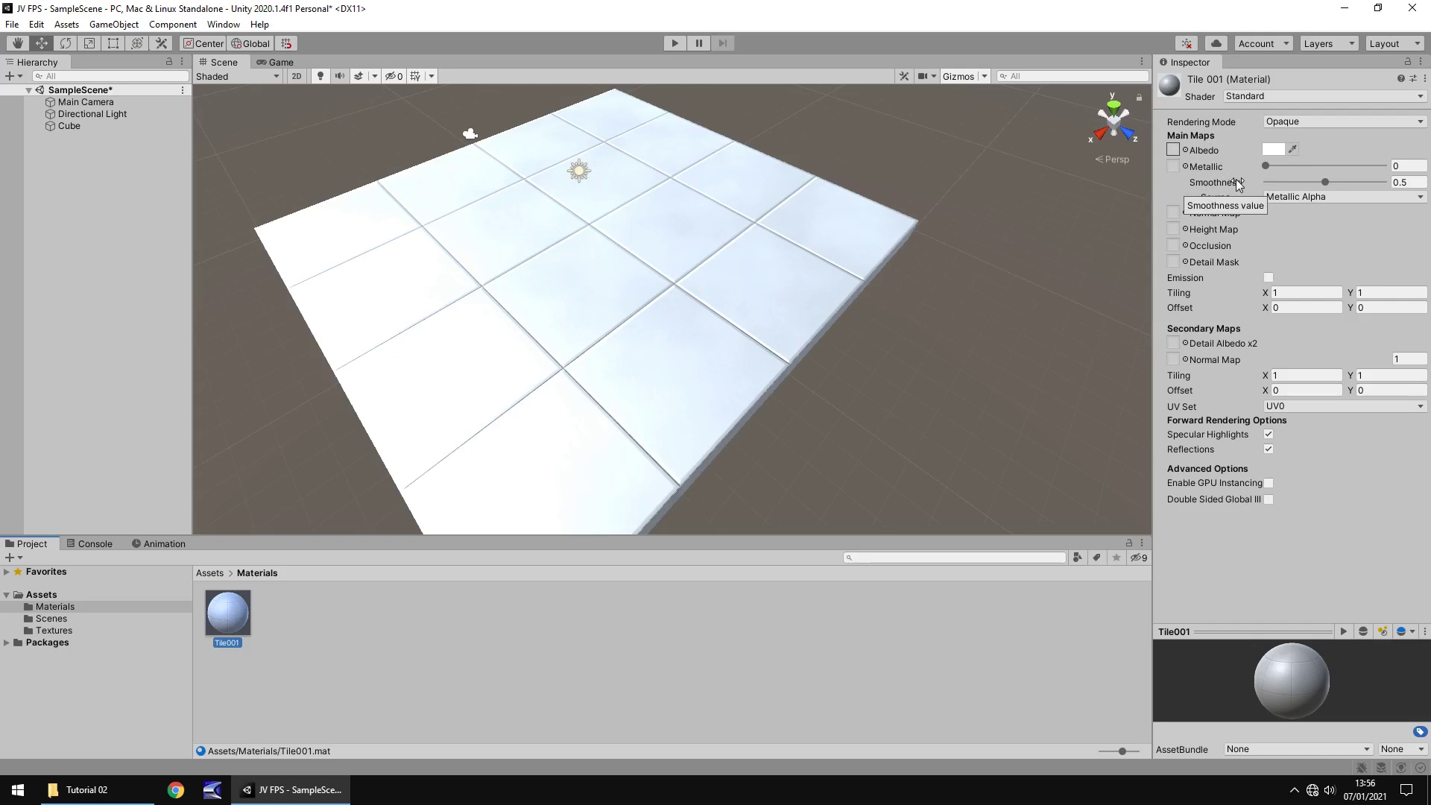
left_click(1266, 166)
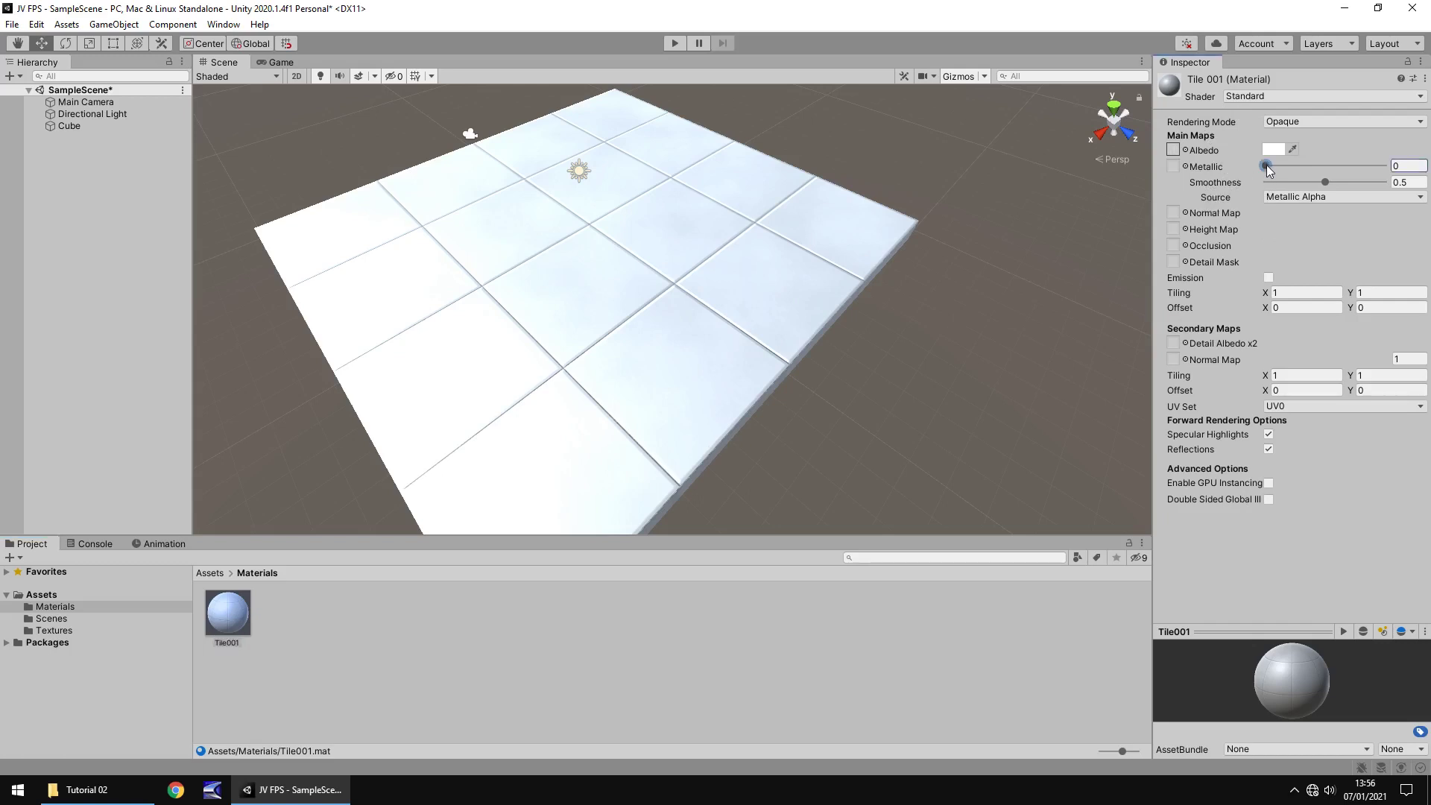
left_click_drag(1267, 167, 1341, 169)
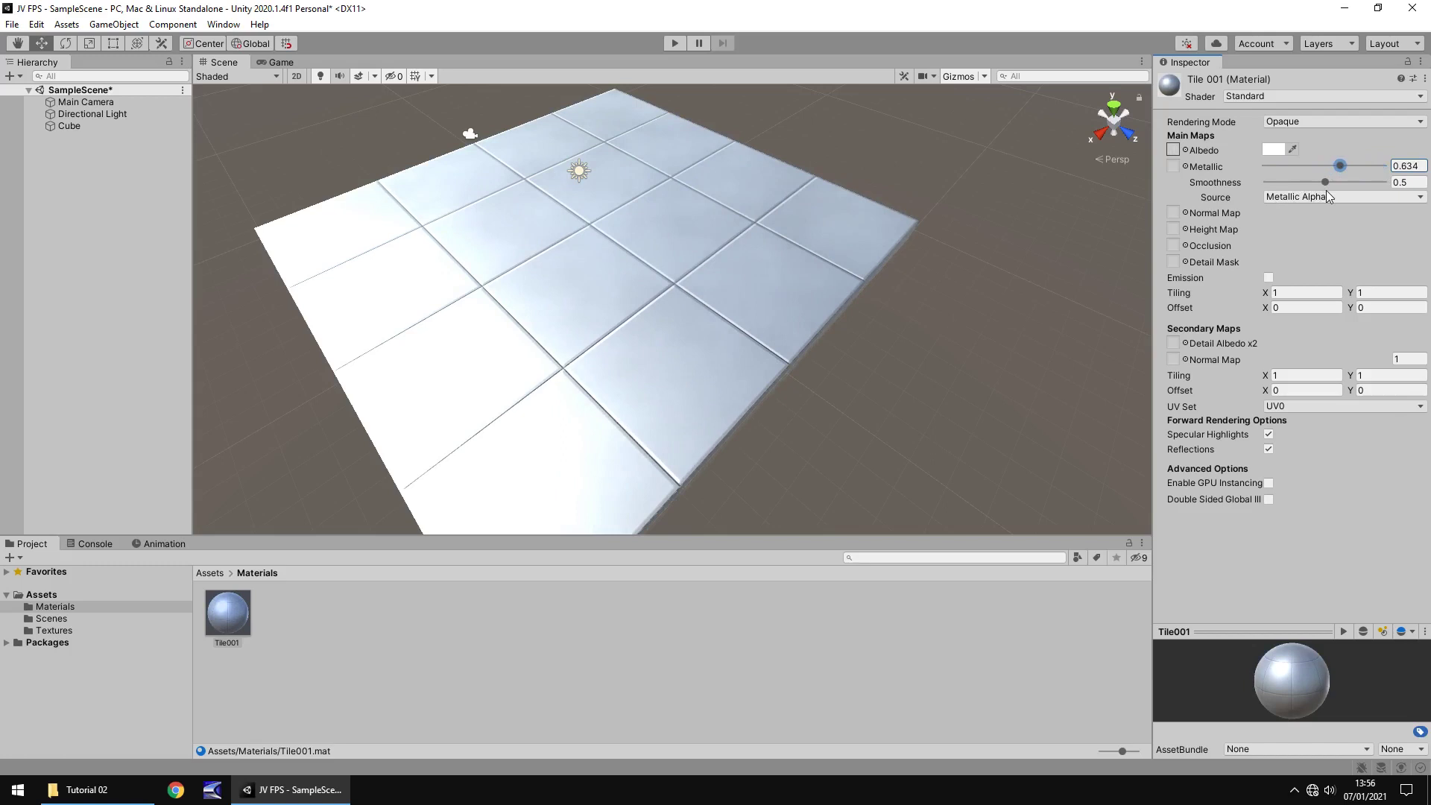
left_click_drag(1325, 182, 1289, 187)
left_click(1304, 200)
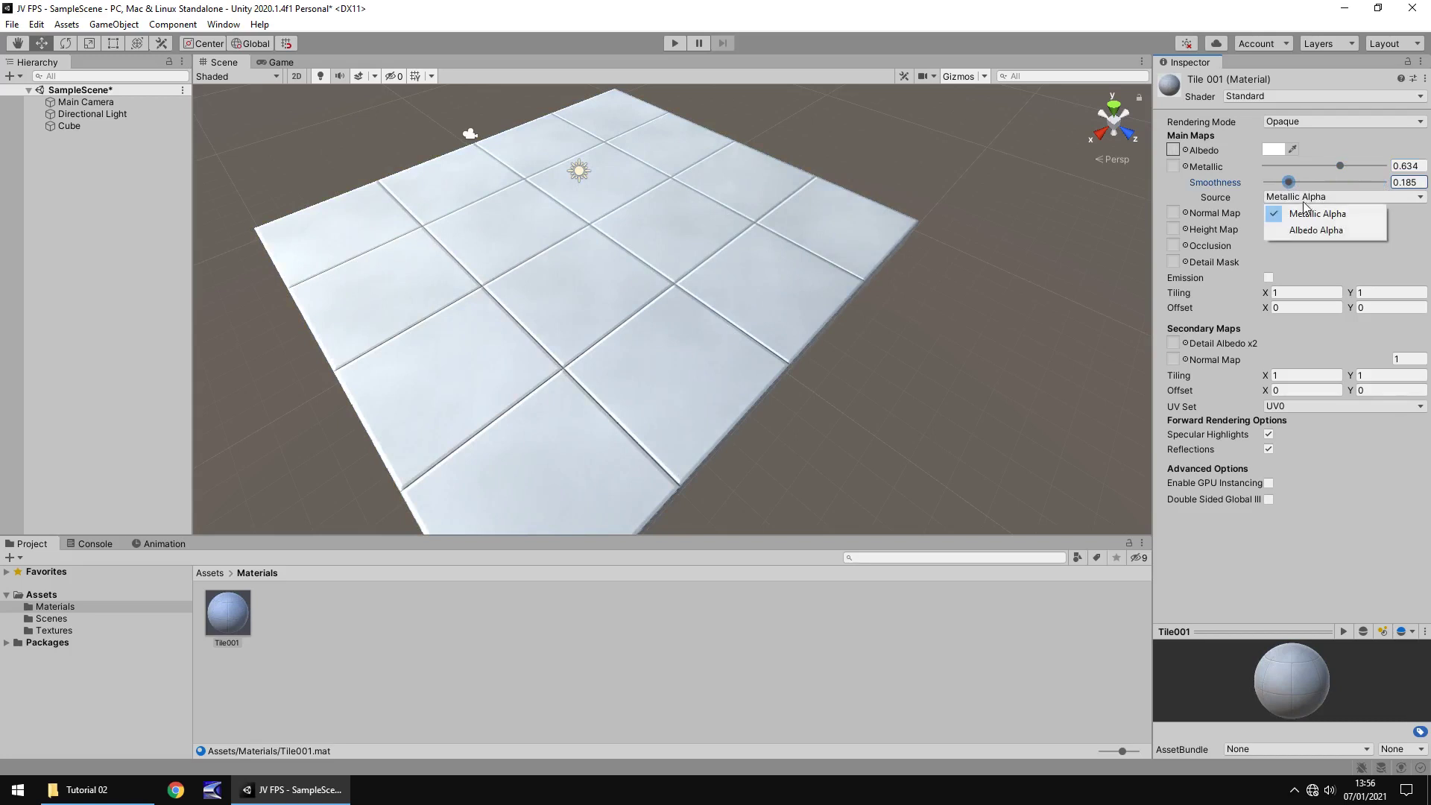
left_click(1305, 228)
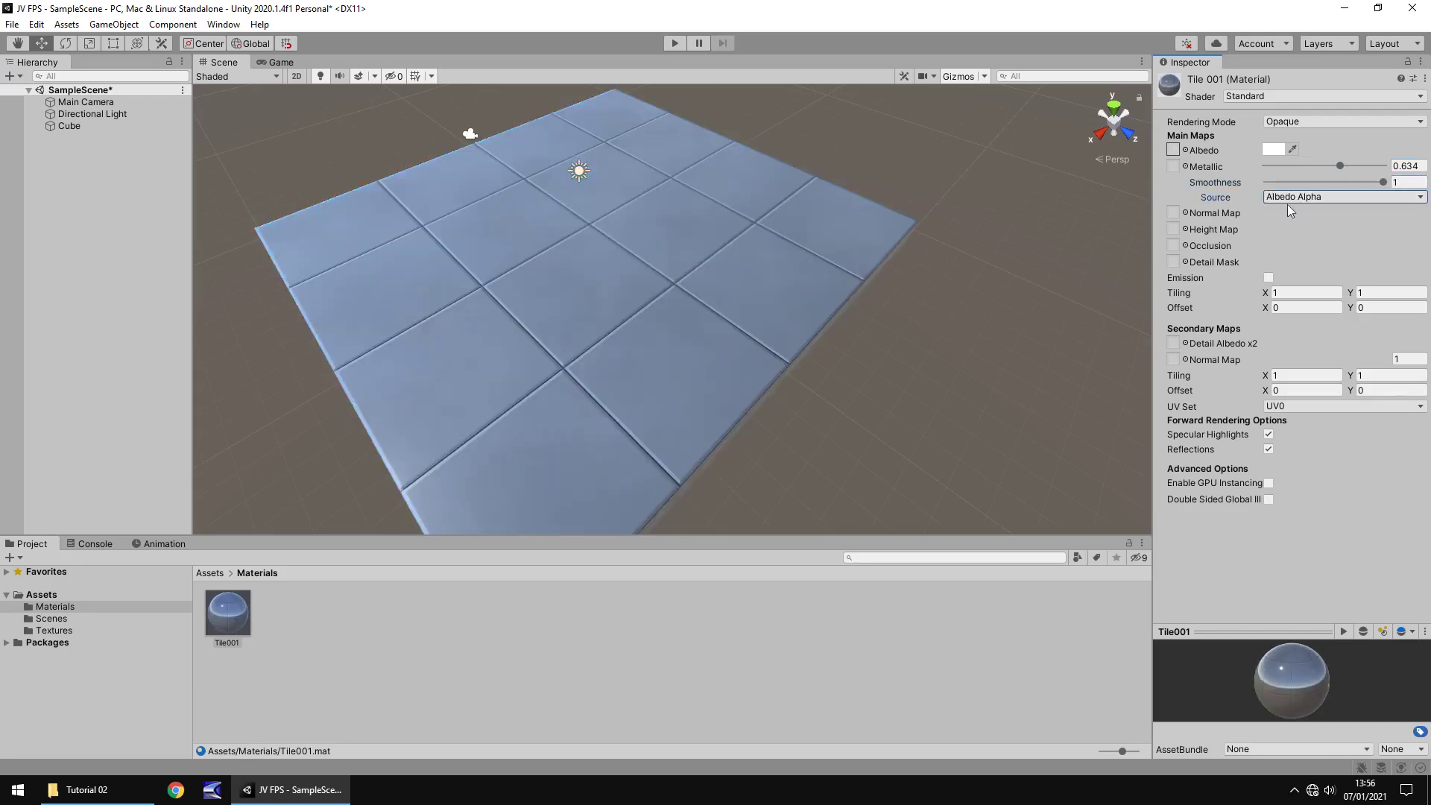
left_click_drag(1340, 166, 1349, 194)
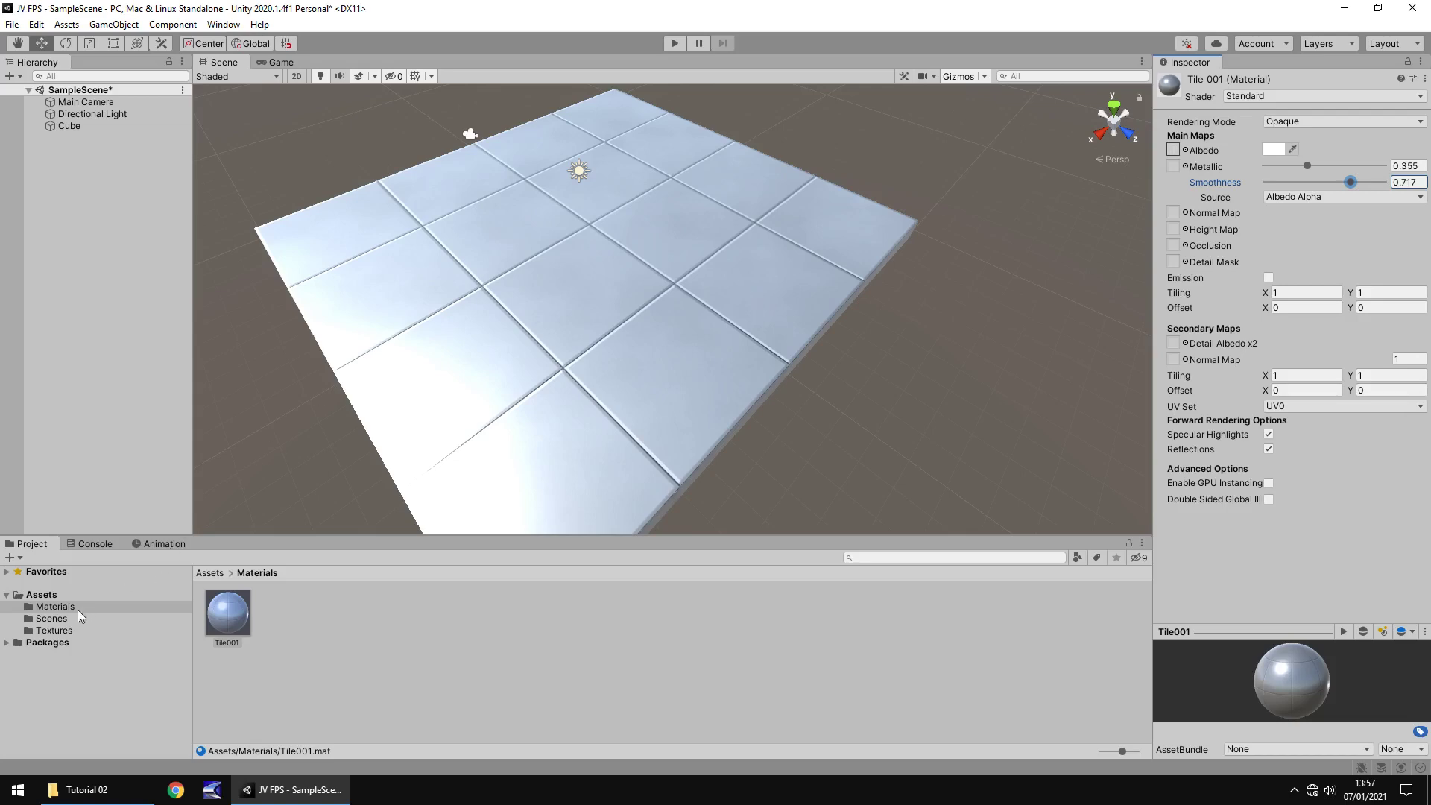
Step: Duplicate the Tile001 texture and rename the copy Tile001_N
left_click(59, 632)
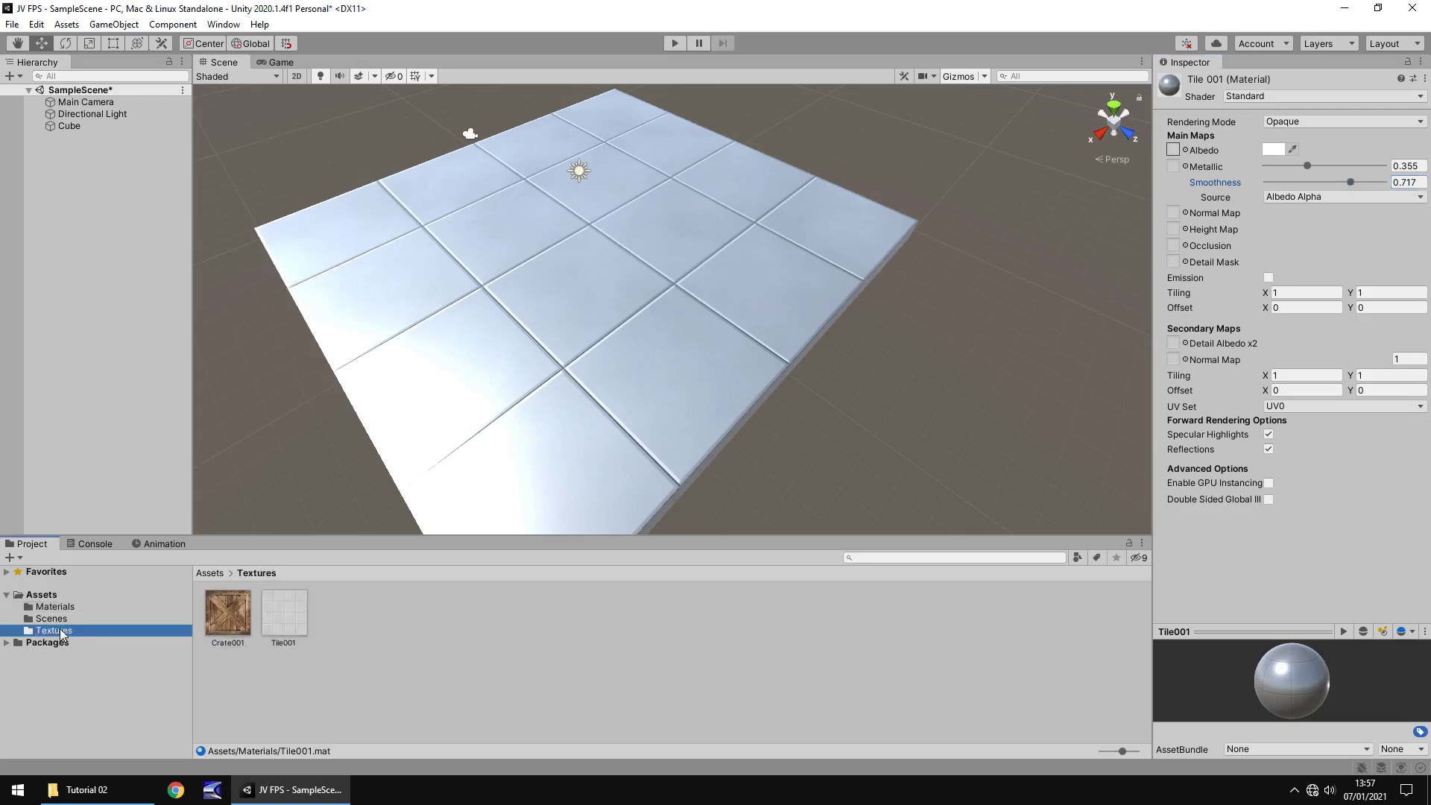
left_click(288, 607)
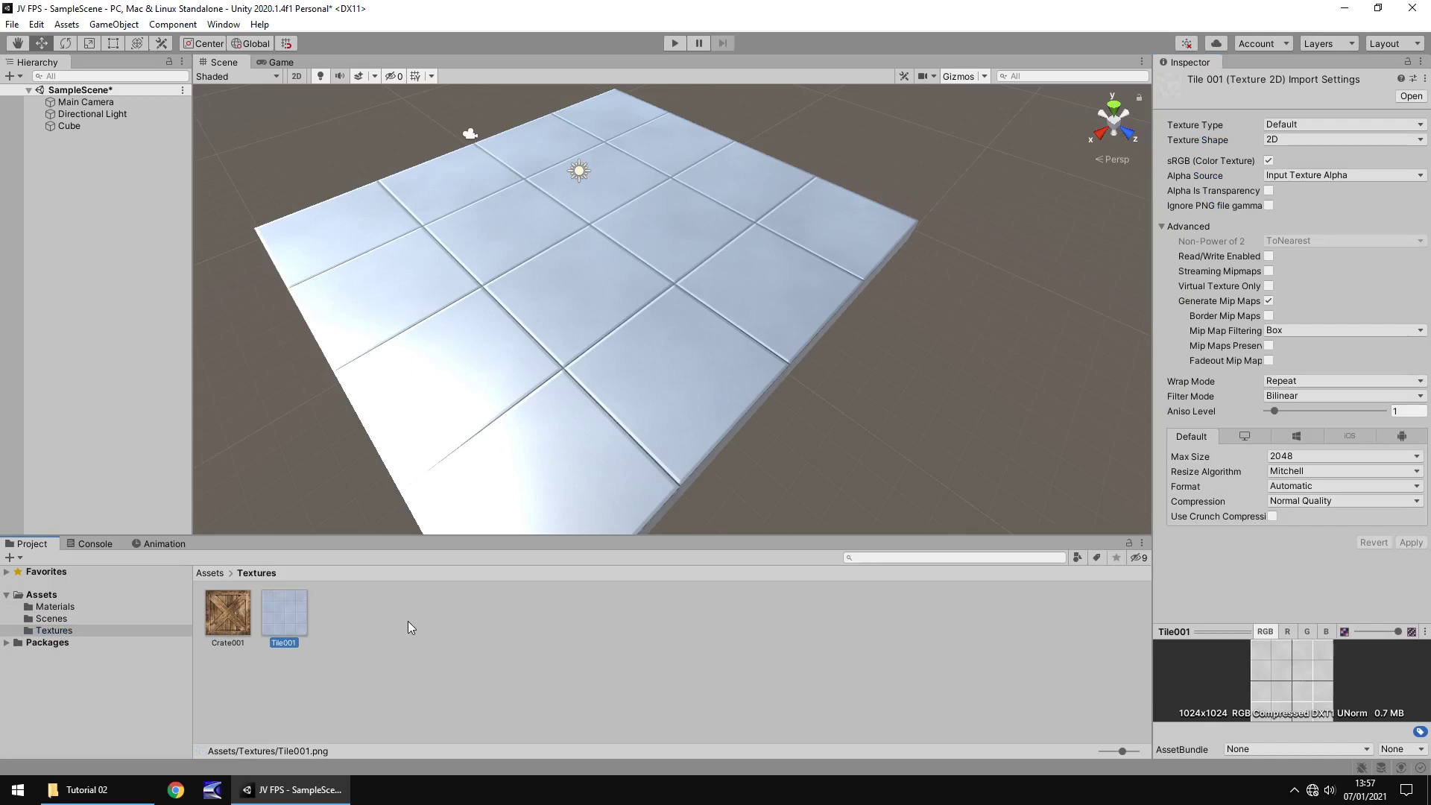
key("ctrl+d")
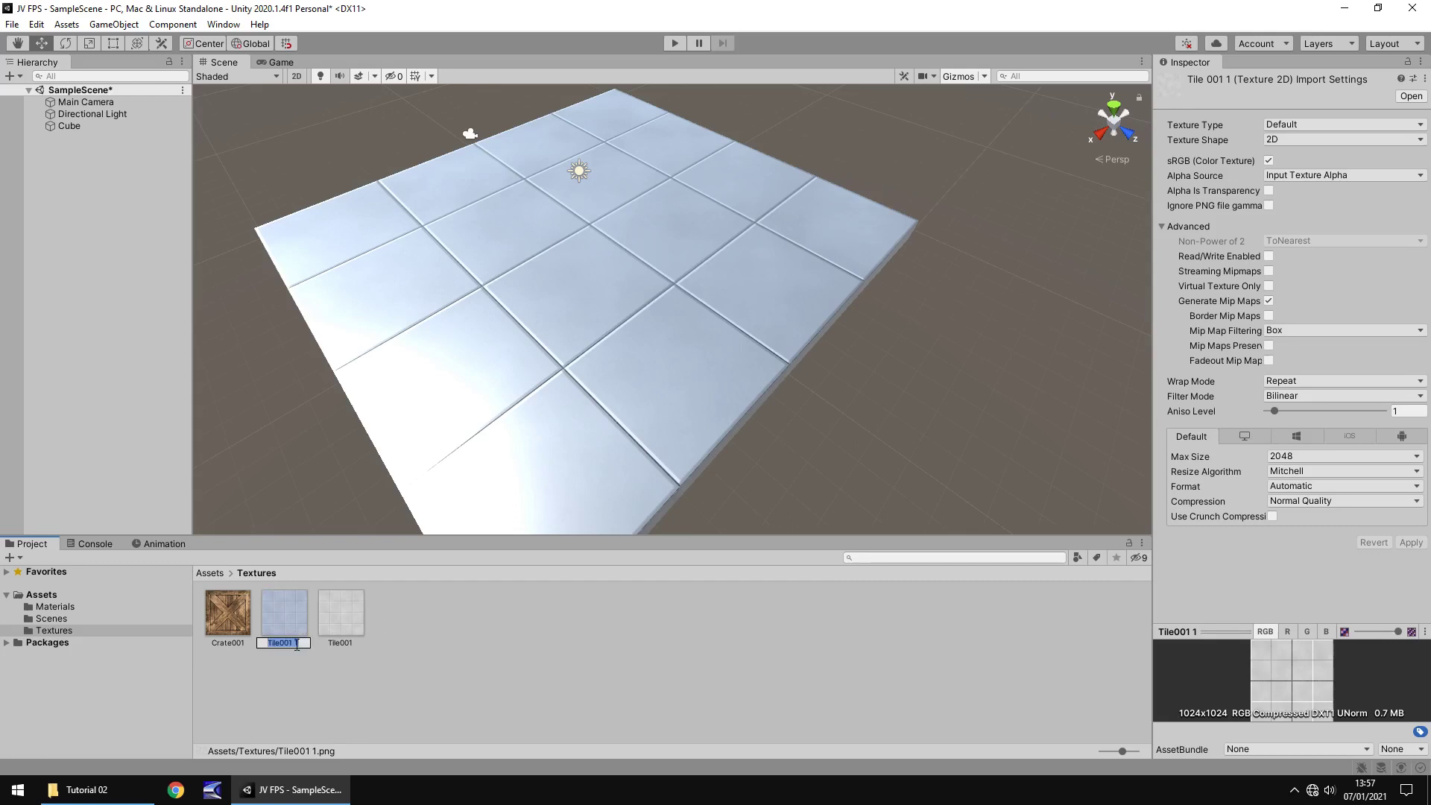
left_click(293, 644)
double_click(294, 645)
type("_N")
key("Return")
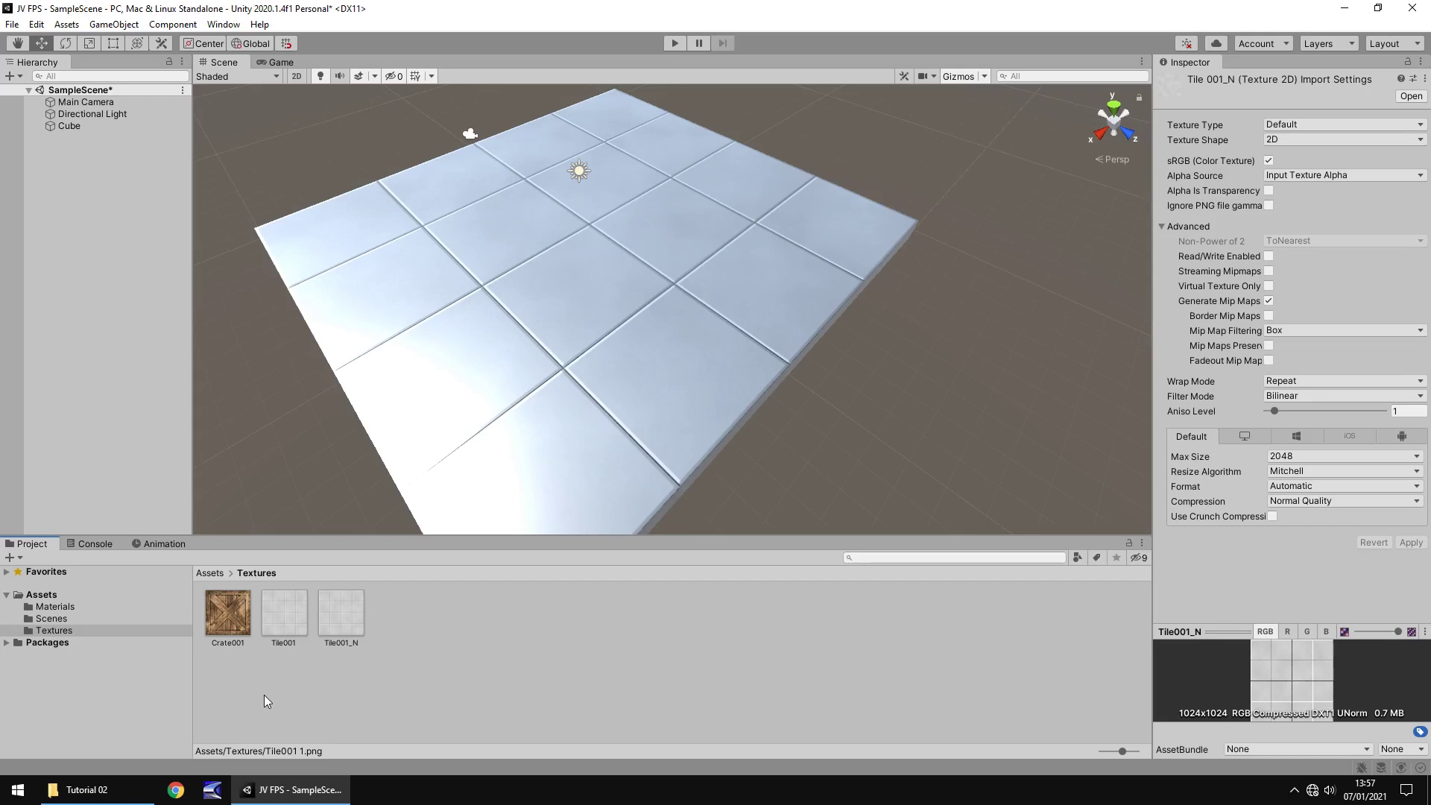
Step: Set Tile001_N's Texture Type to Normal map and apply the import settings
left_click(339, 614)
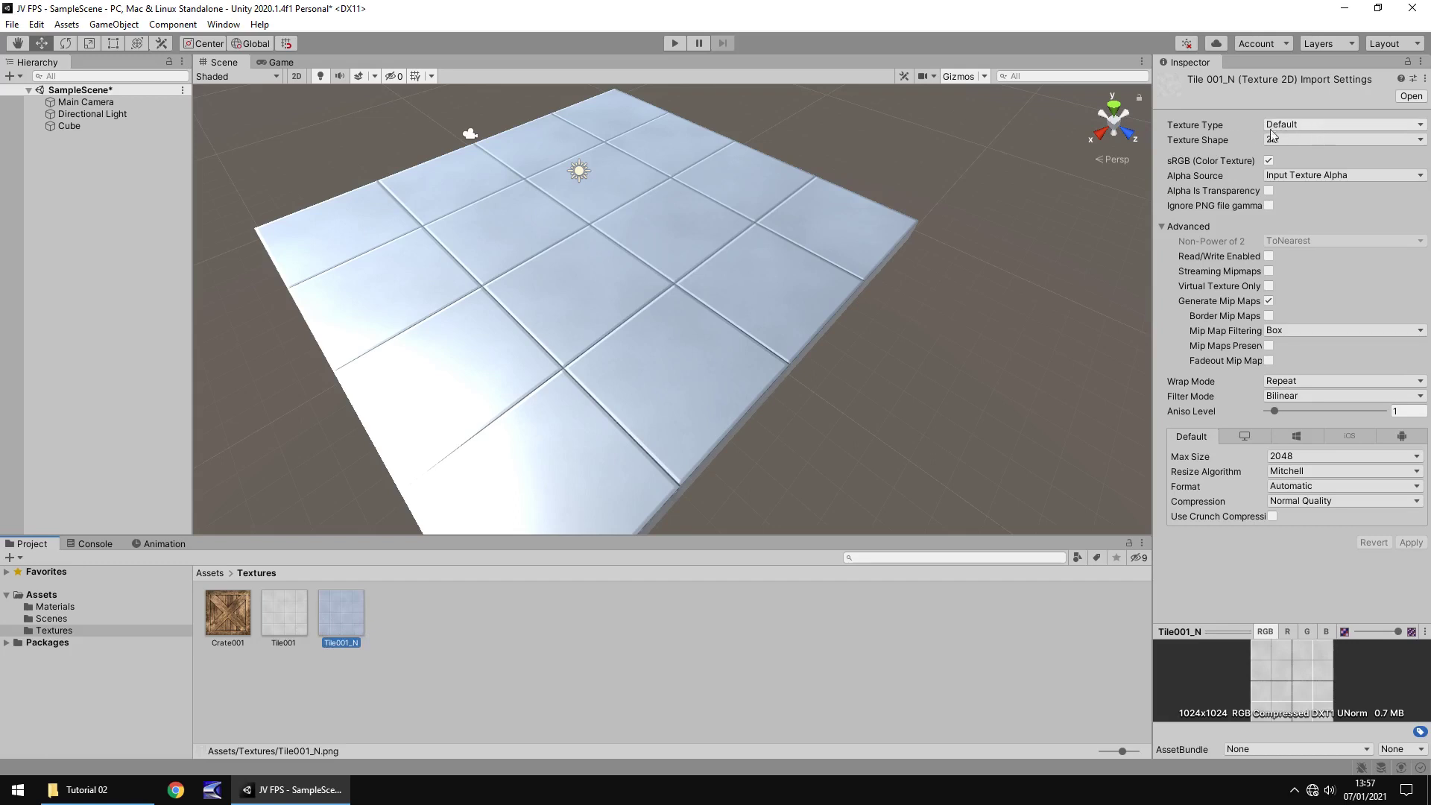
left_click(1307, 124)
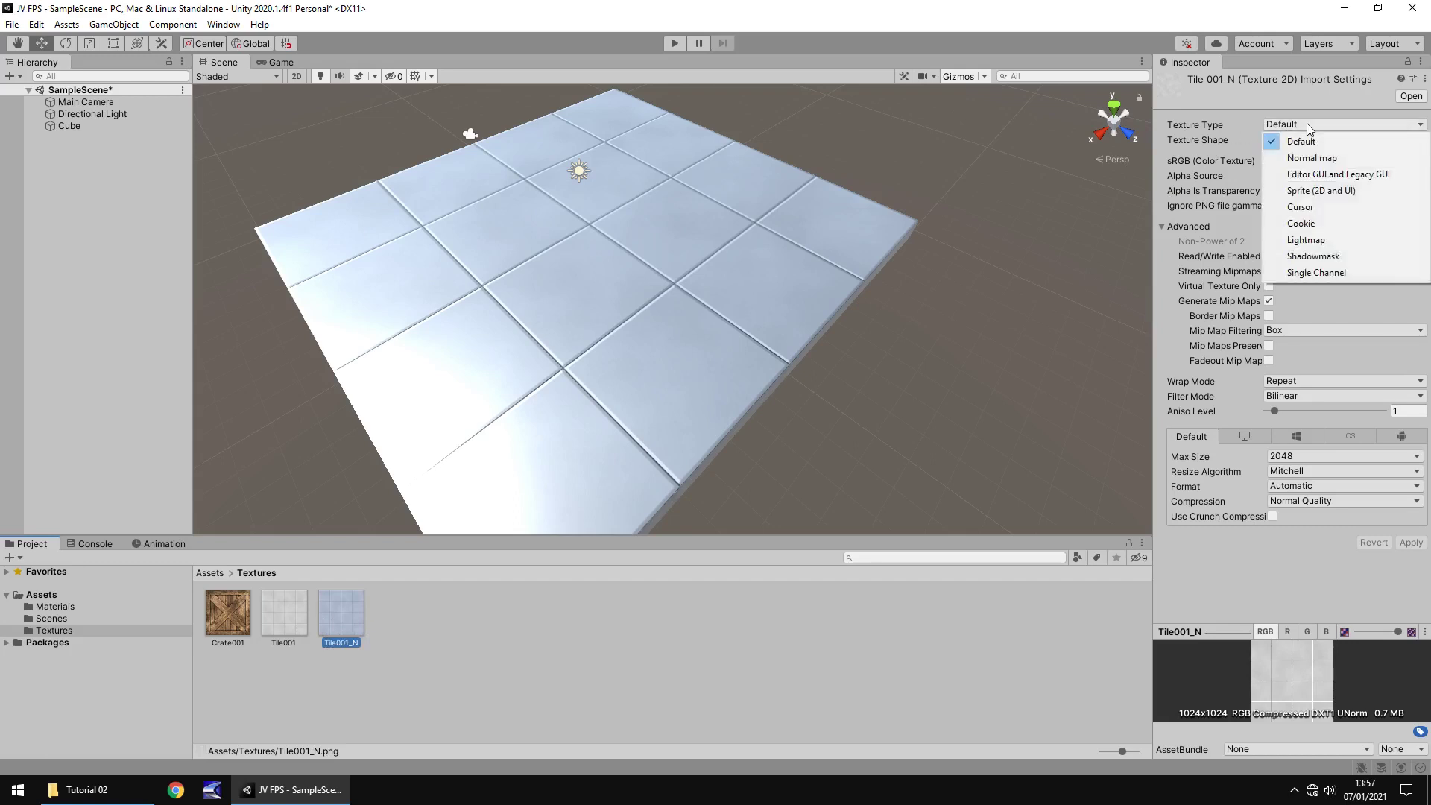
left_click(1309, 158)
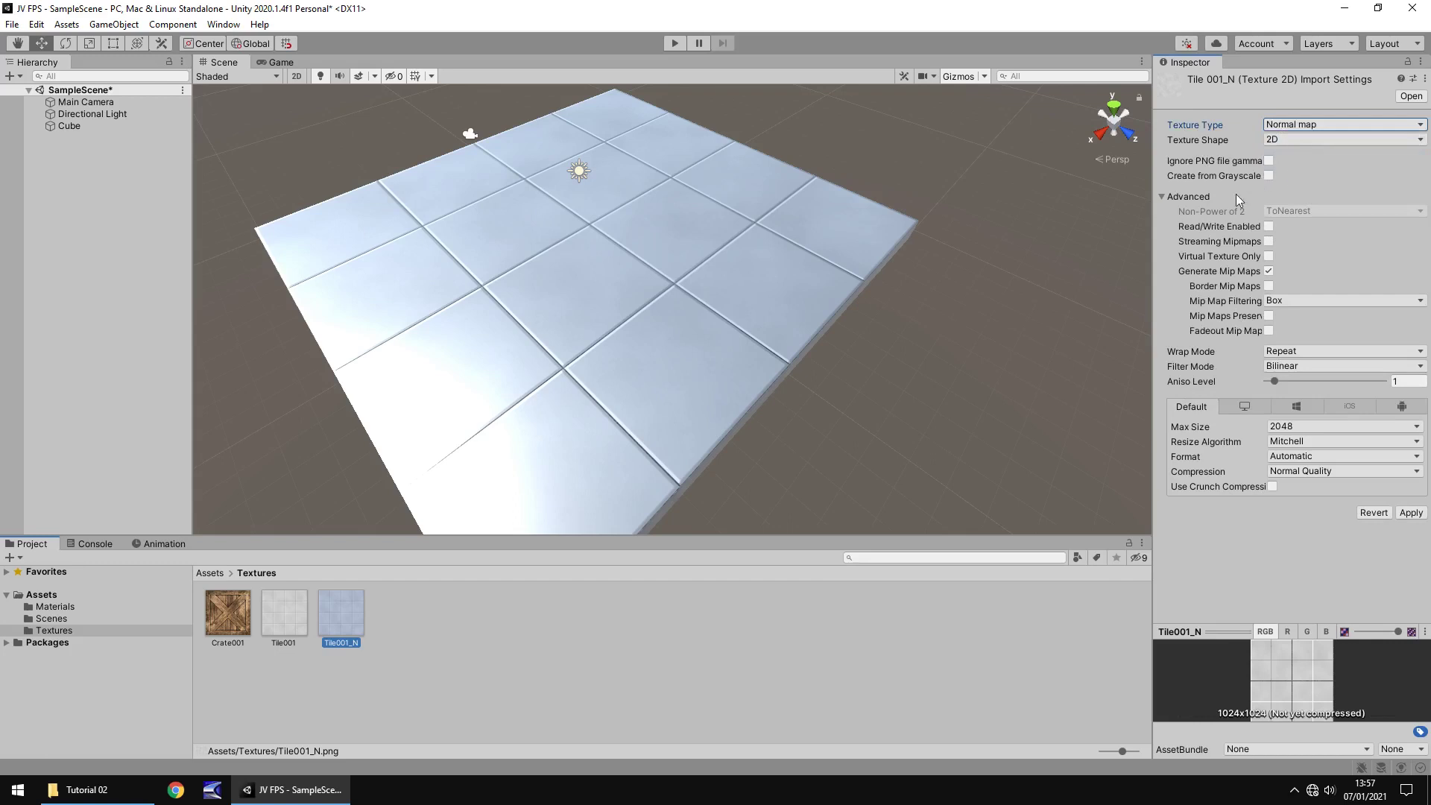
left_click(1411, 513)
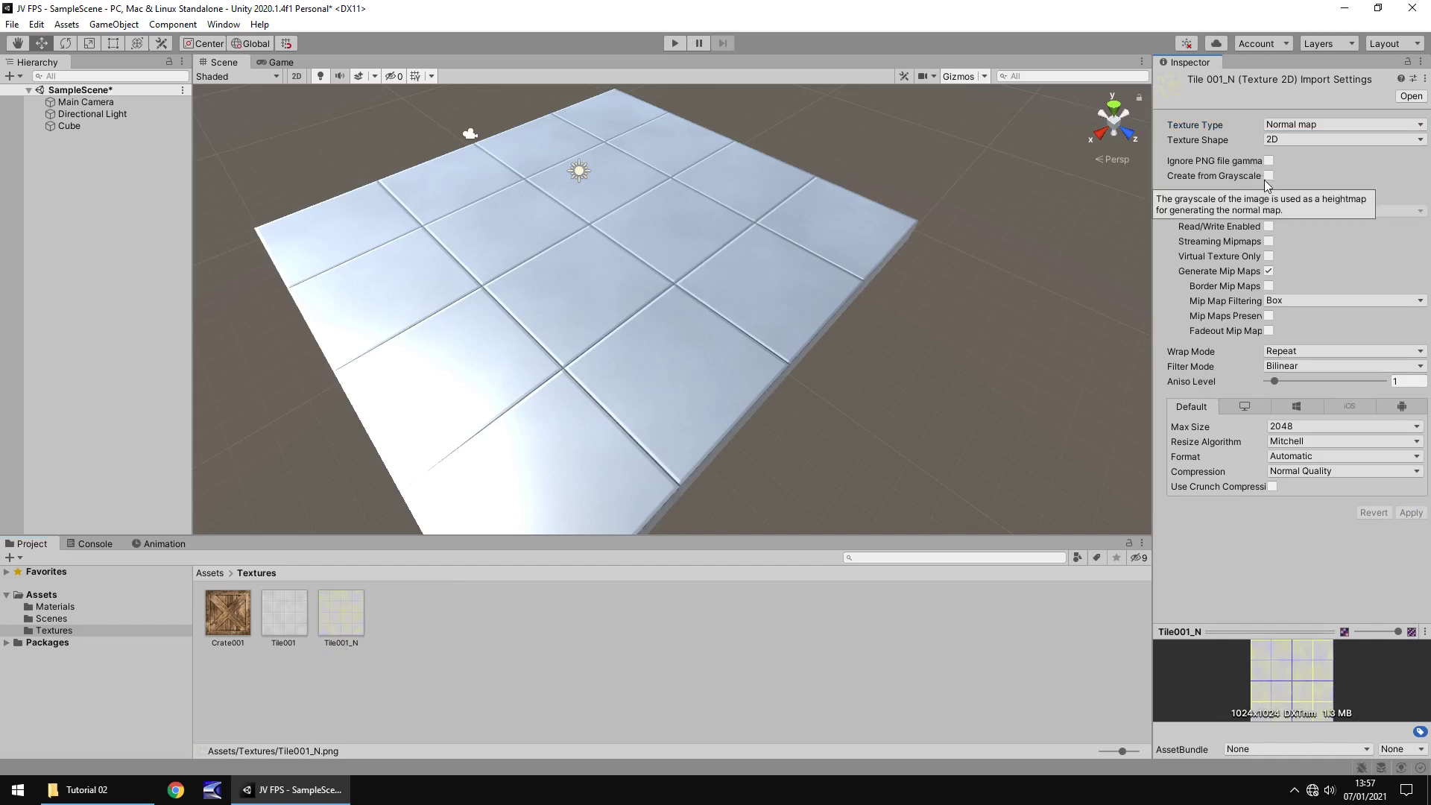
left_click(416, 658)
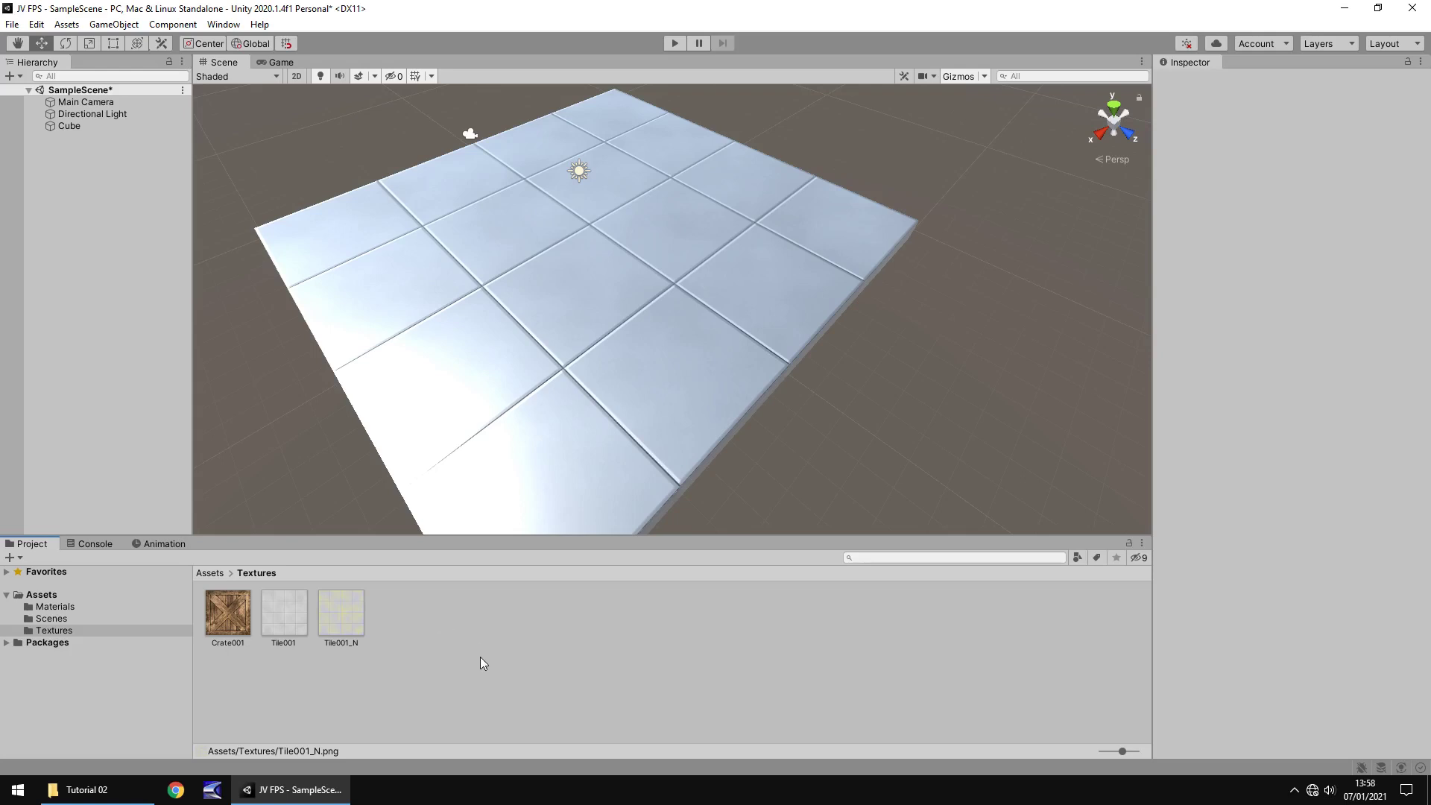
Step: Assign Tile001_N as the Tile001 material's Normal Map and view the bevelled floor tiles
left_click(70, 606)
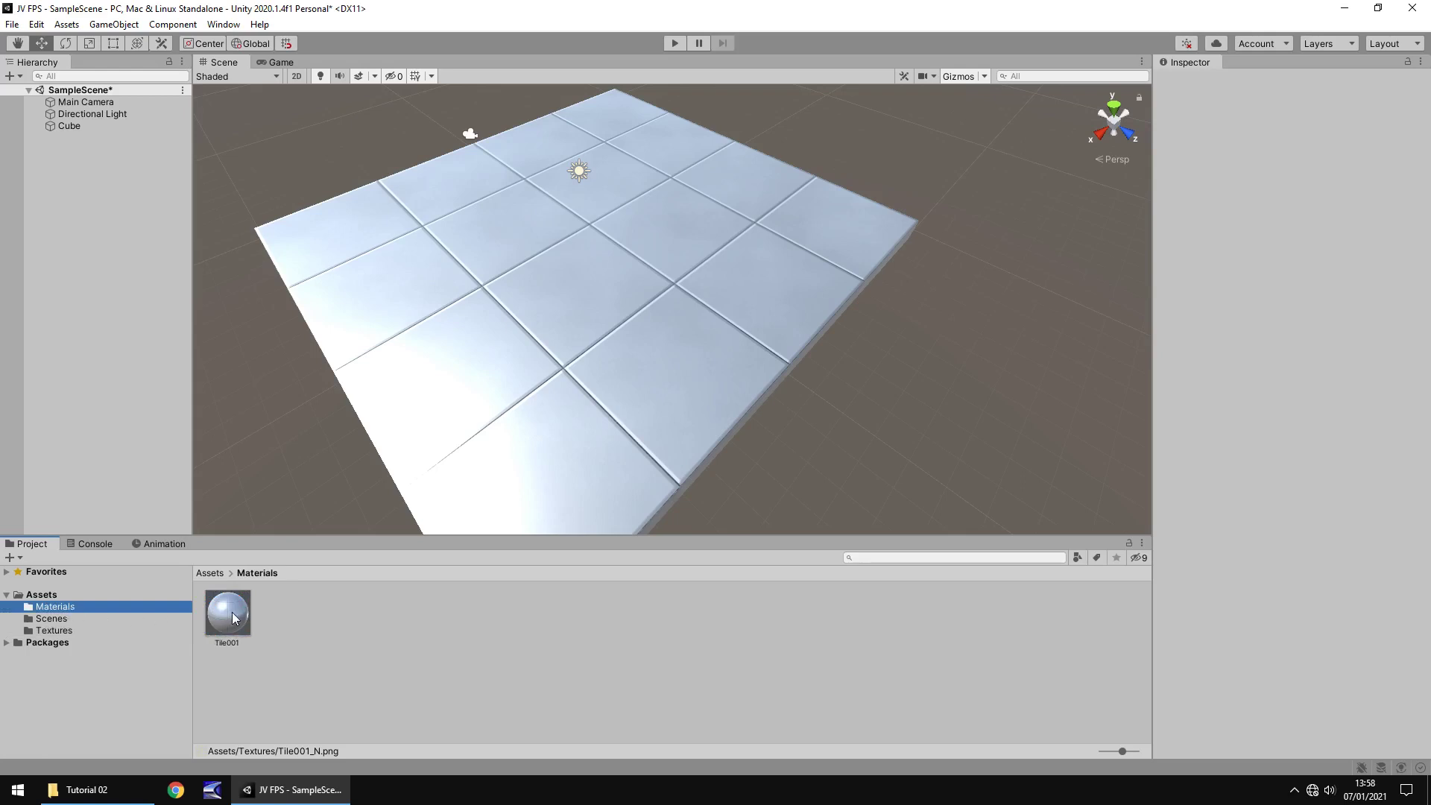
left_click(233, 617)
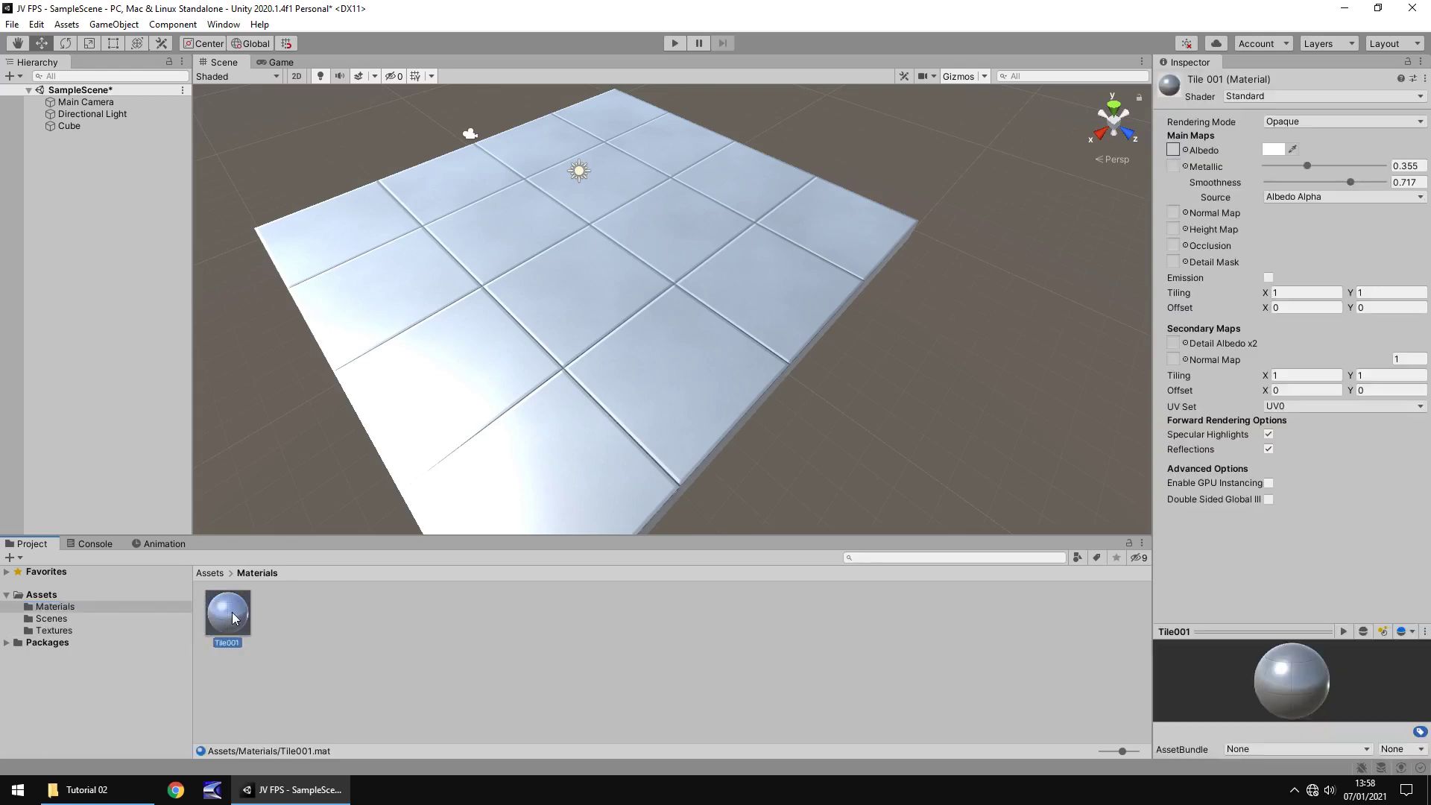
left_click(1187, 214)
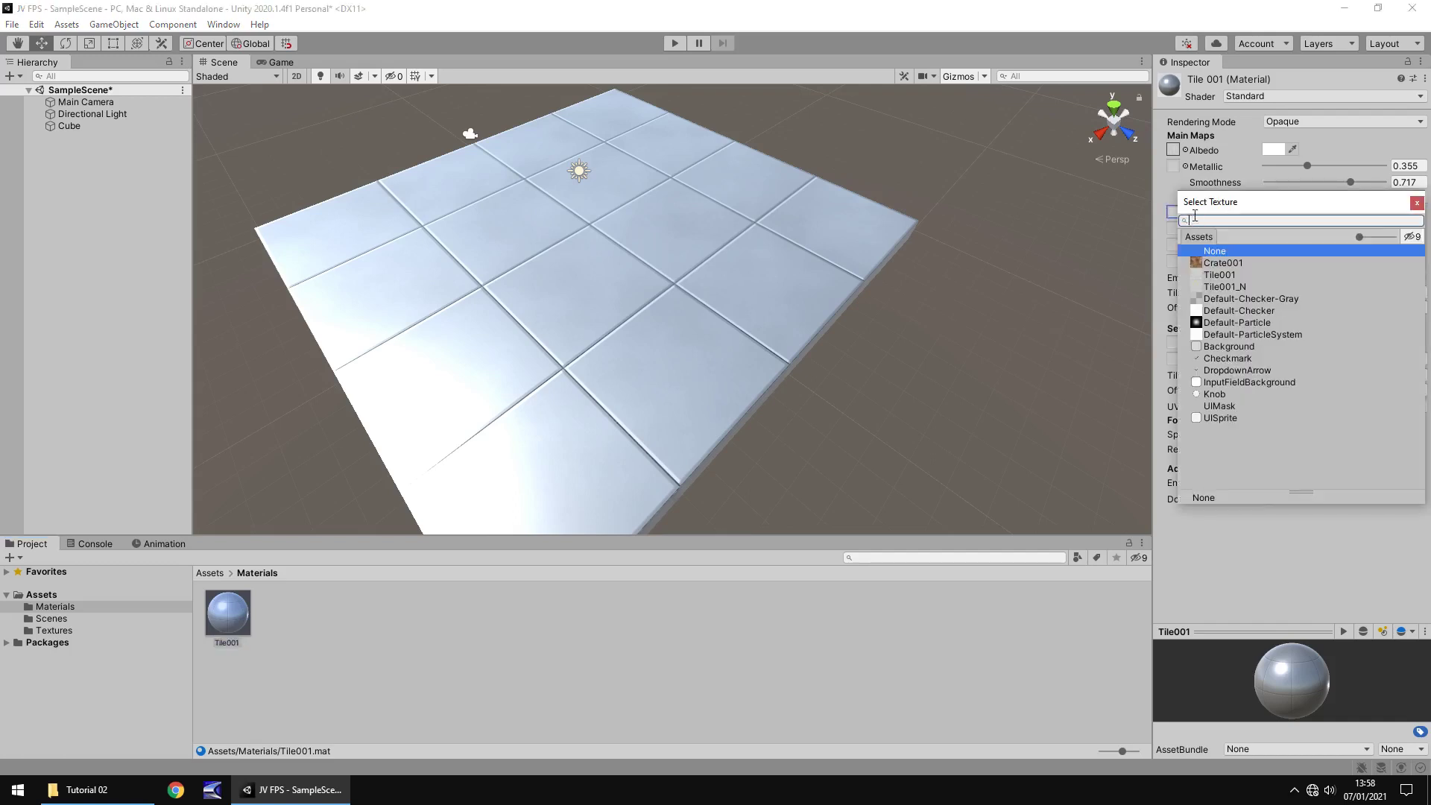
left_click(1239, 287)
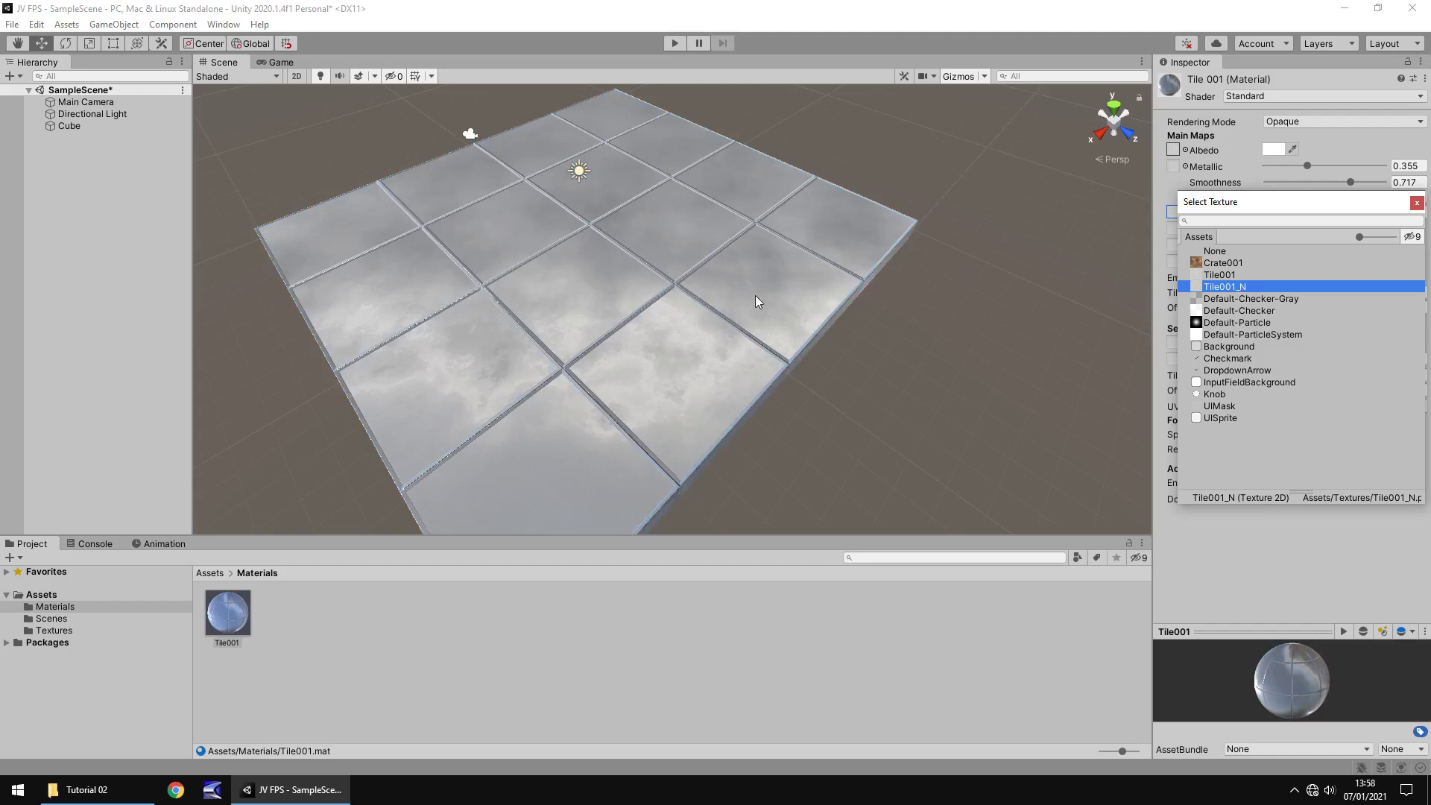
left_click(1418, 203)
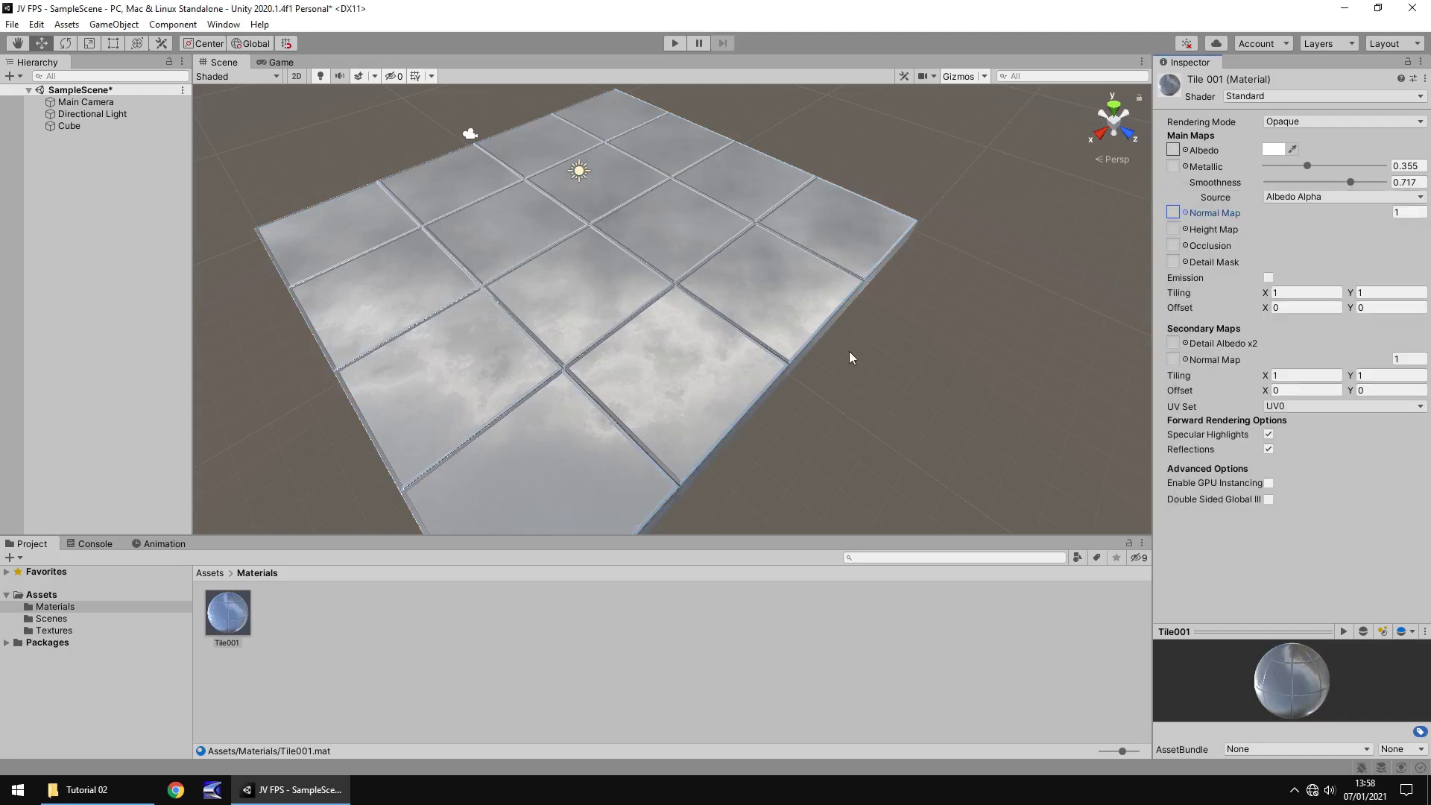
middle_click_drag(848, 358, 830, 395)
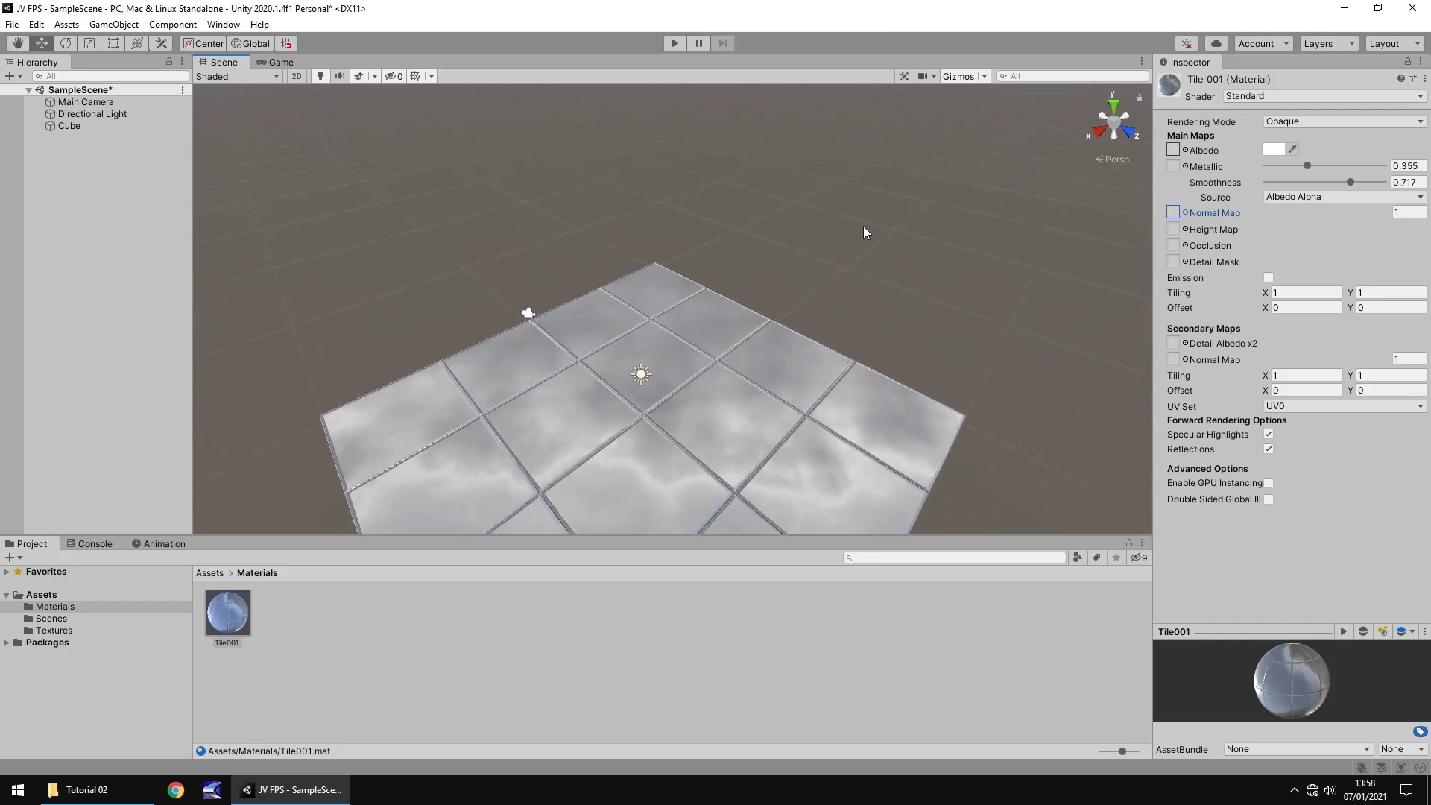
left_click_drag(850, 226, 887, 319, "alt")
middle_click_drag(928, 332, 920, 255)
left_click_drag(920, 256, 841, 282, "alt")
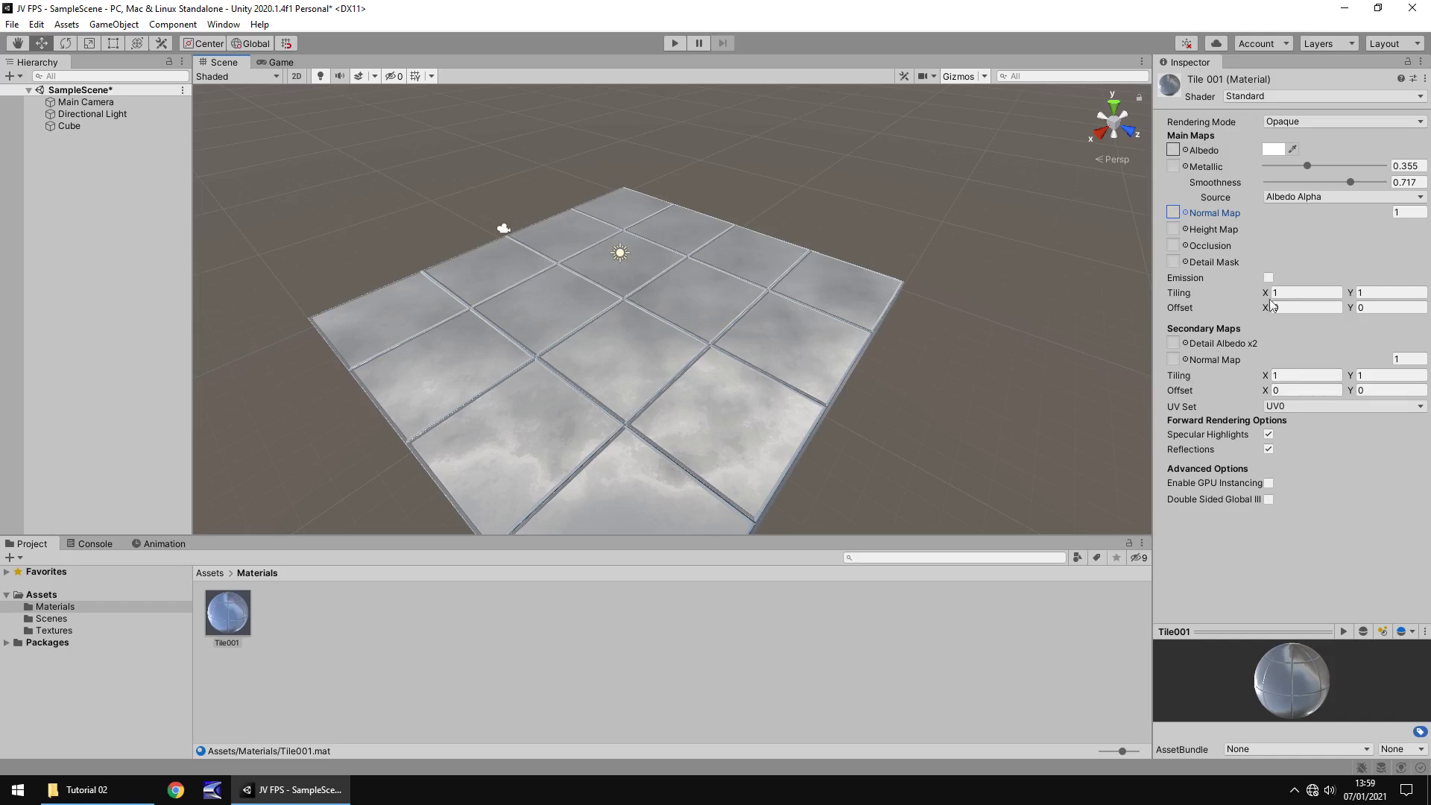
Step: Try trial Main Maps tiling values of 2 and 1 on the Tile001 material
left_click(1302, 294)
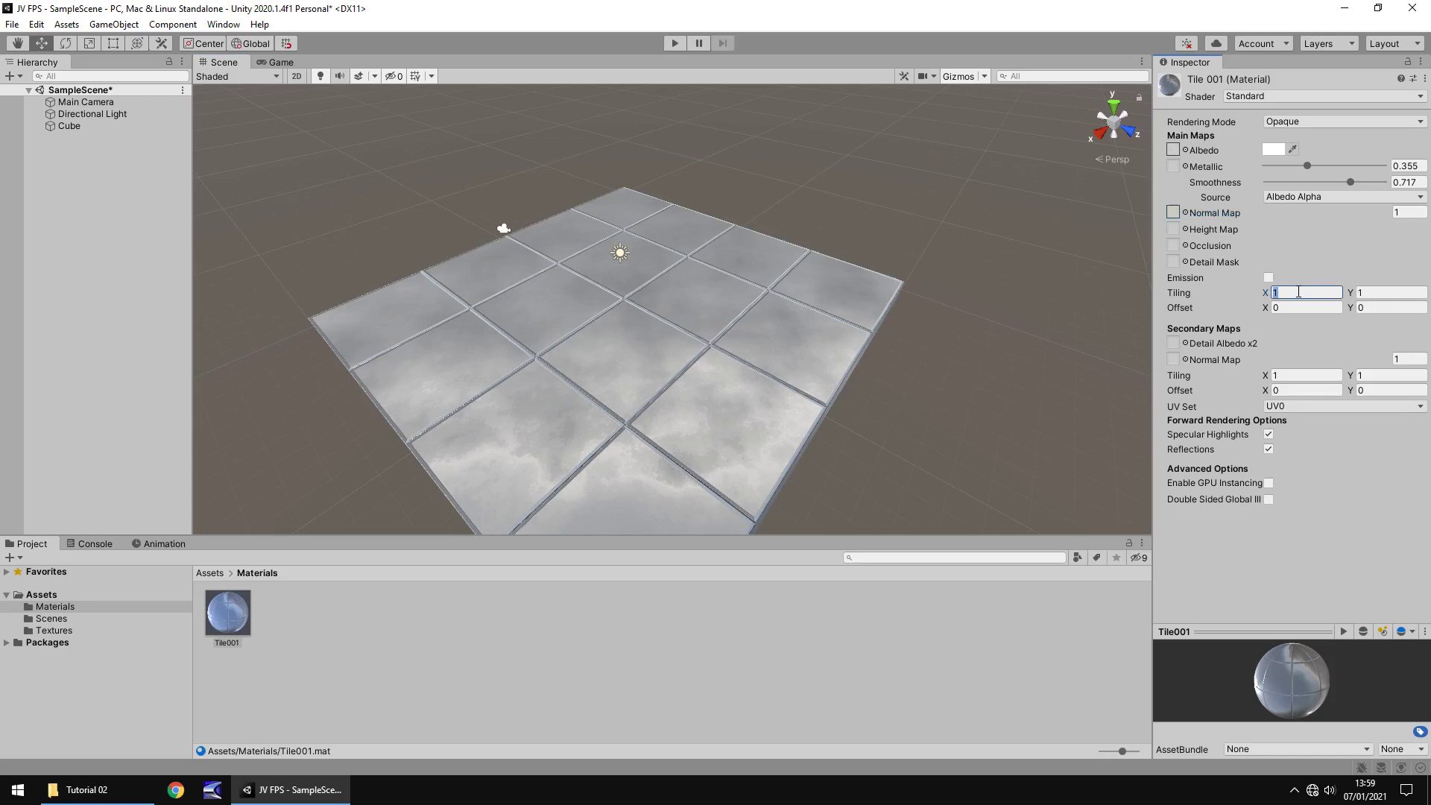
type("2")
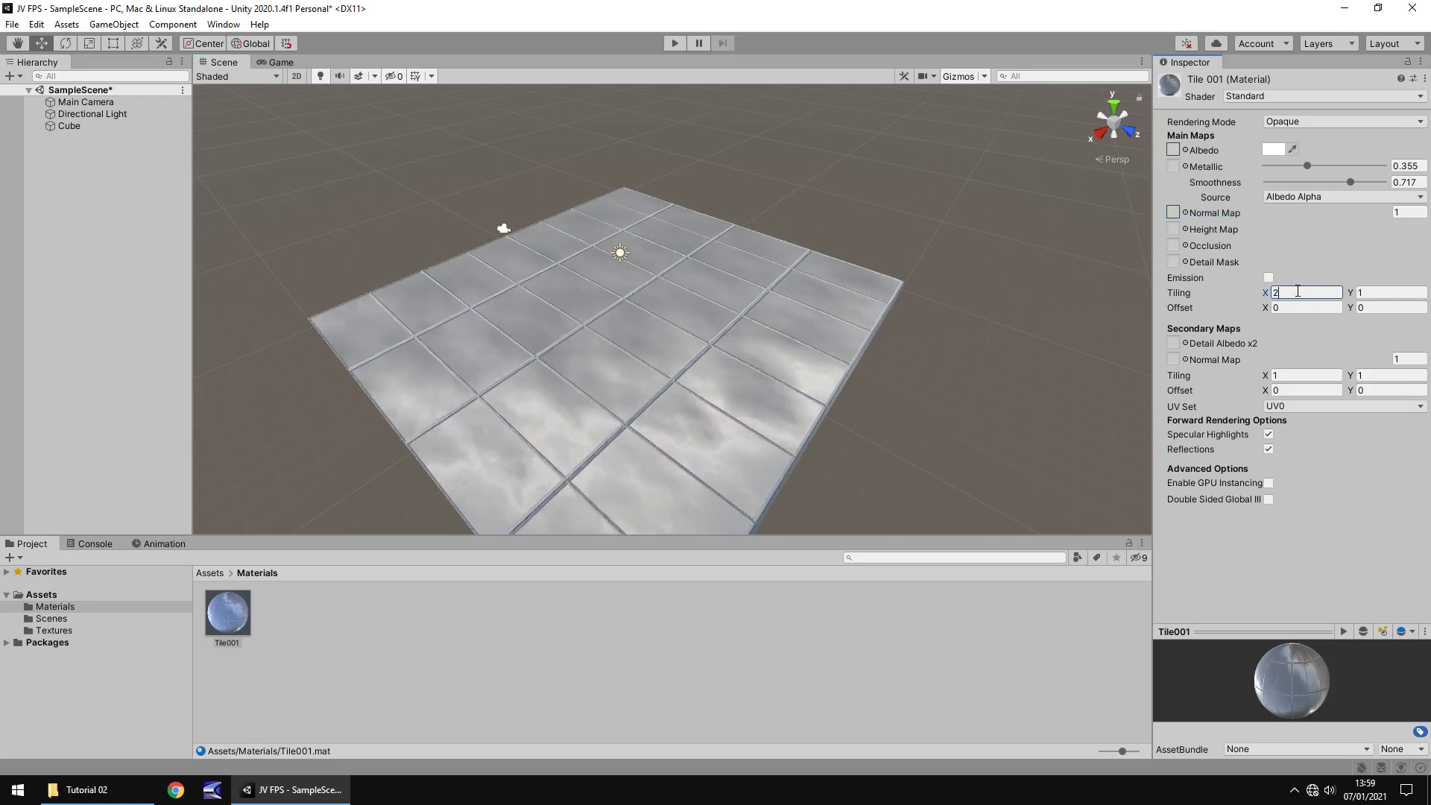
left_click(1372, 294)
type("2")
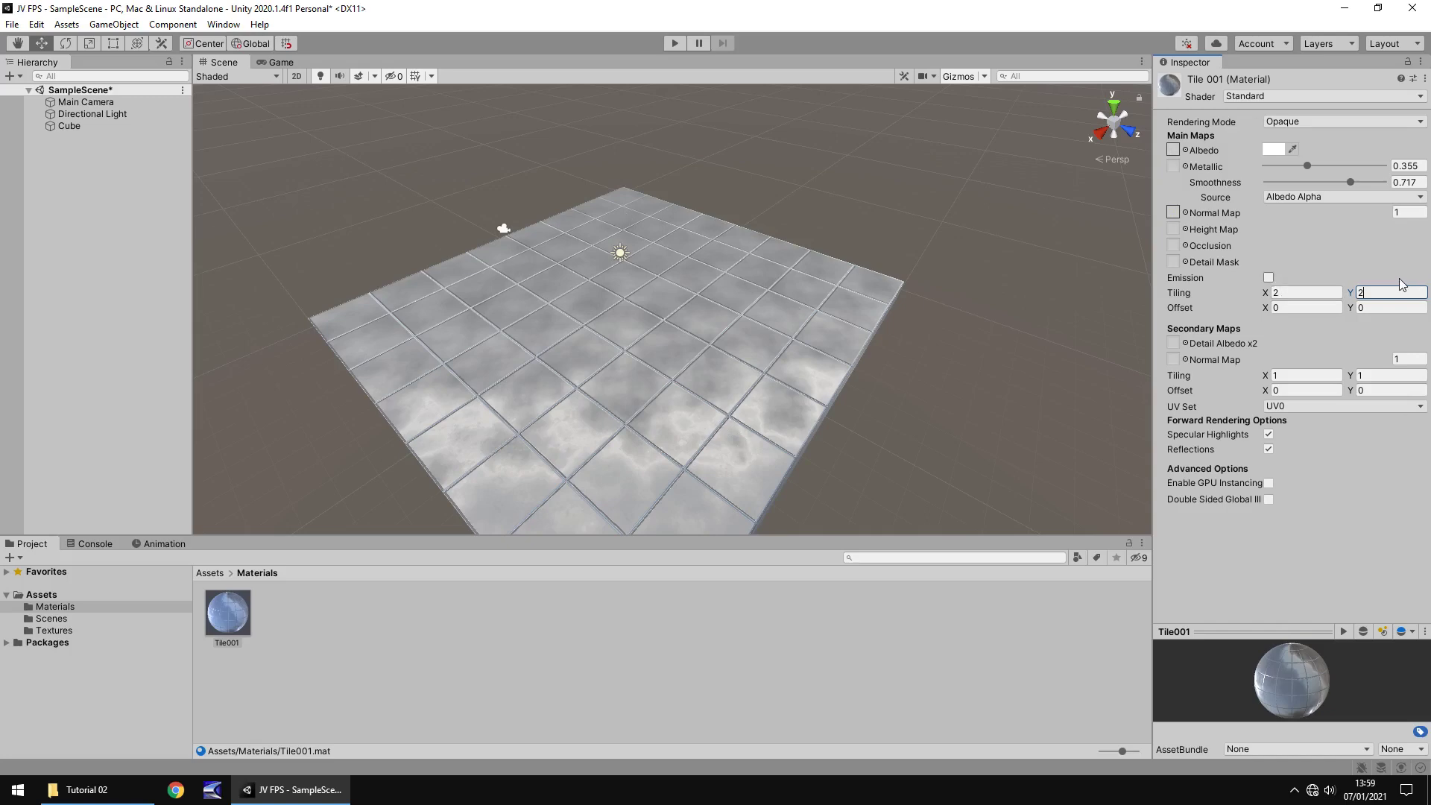
key("BackSpace")
type("1")
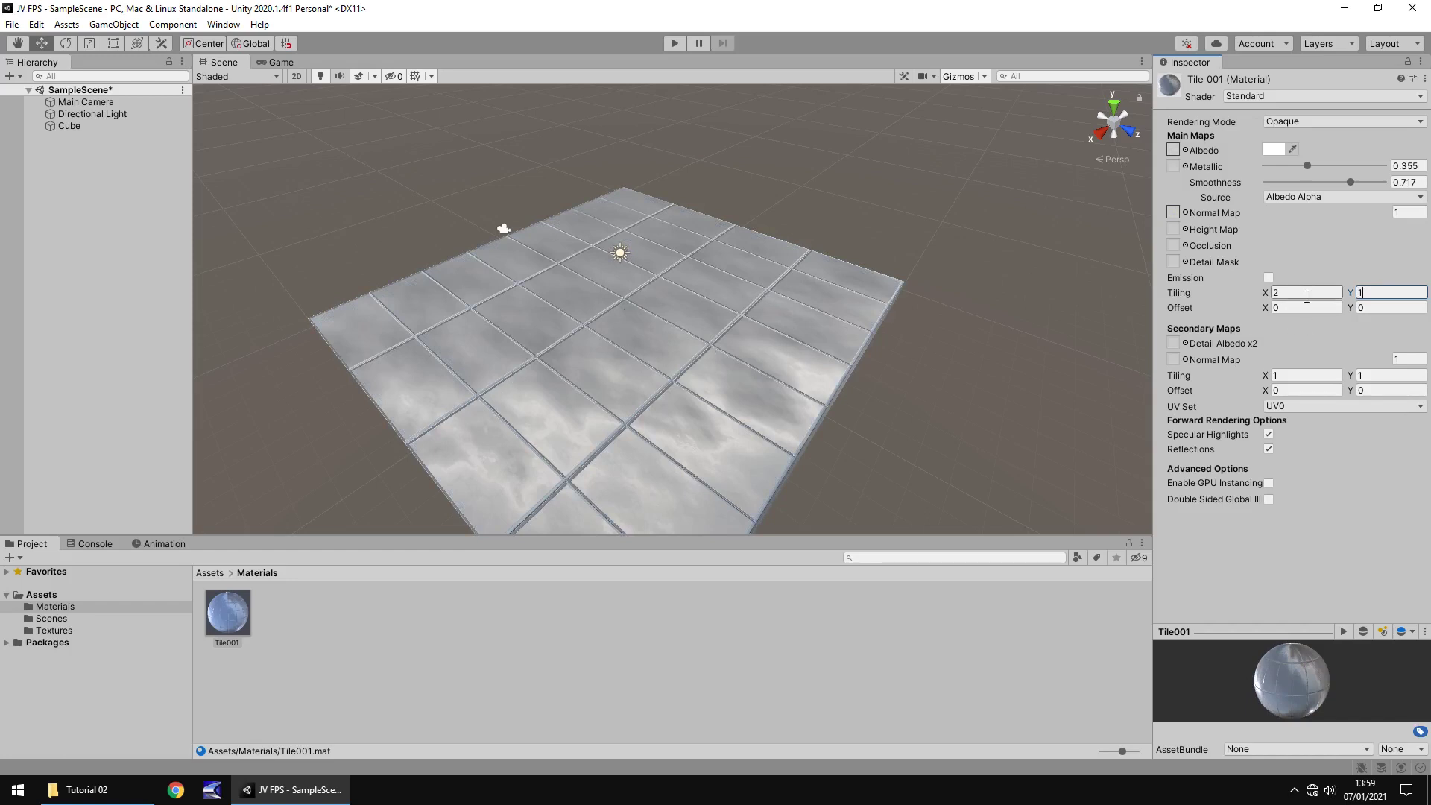
Step: Try tiling 5 by 5, then settle on 4 by 4 and view the whole floor
left_click(1307, 294)
type("5")
key("Tab")
type("5")
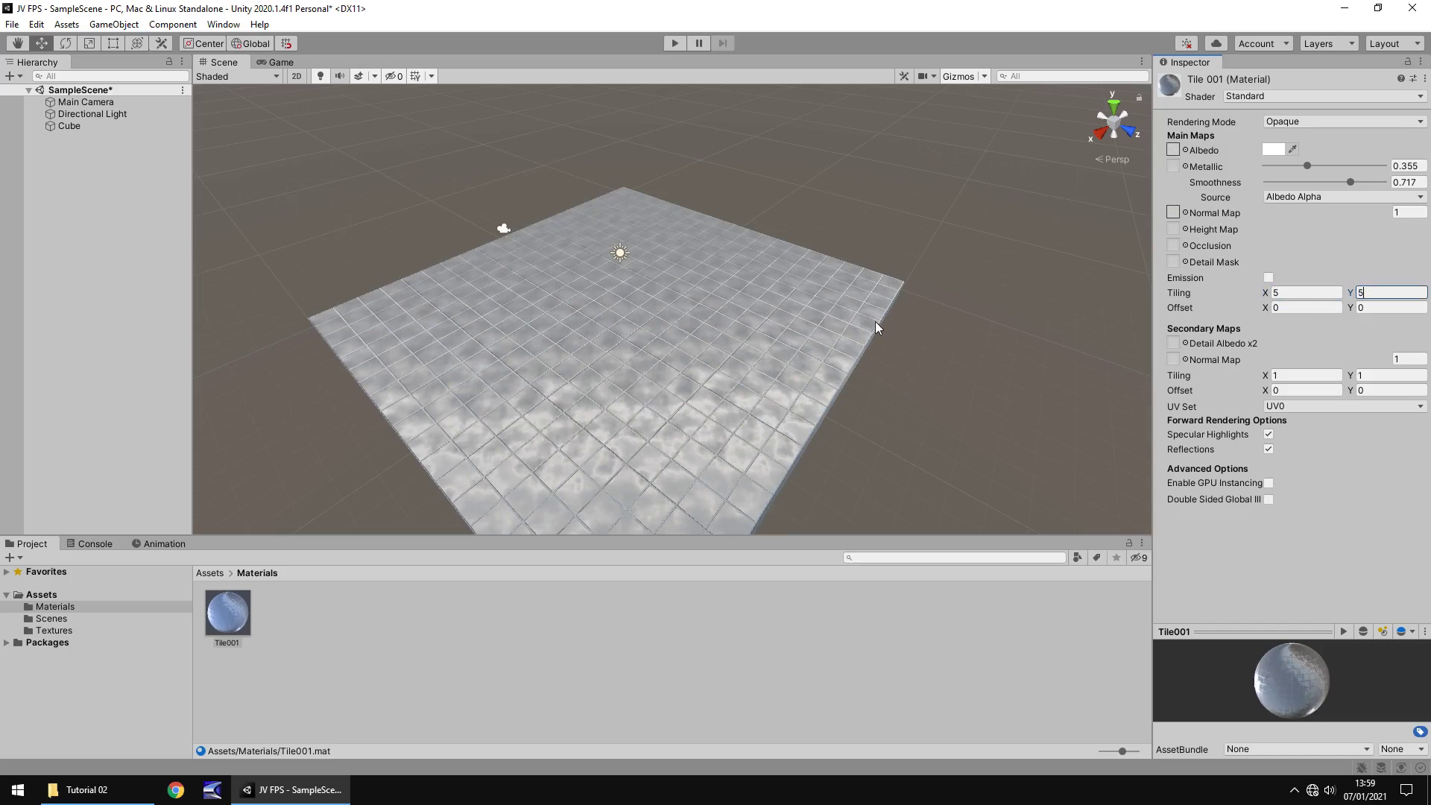
left_click(1306, 293)
type("4")
left_click(1379, 292)
type("4")
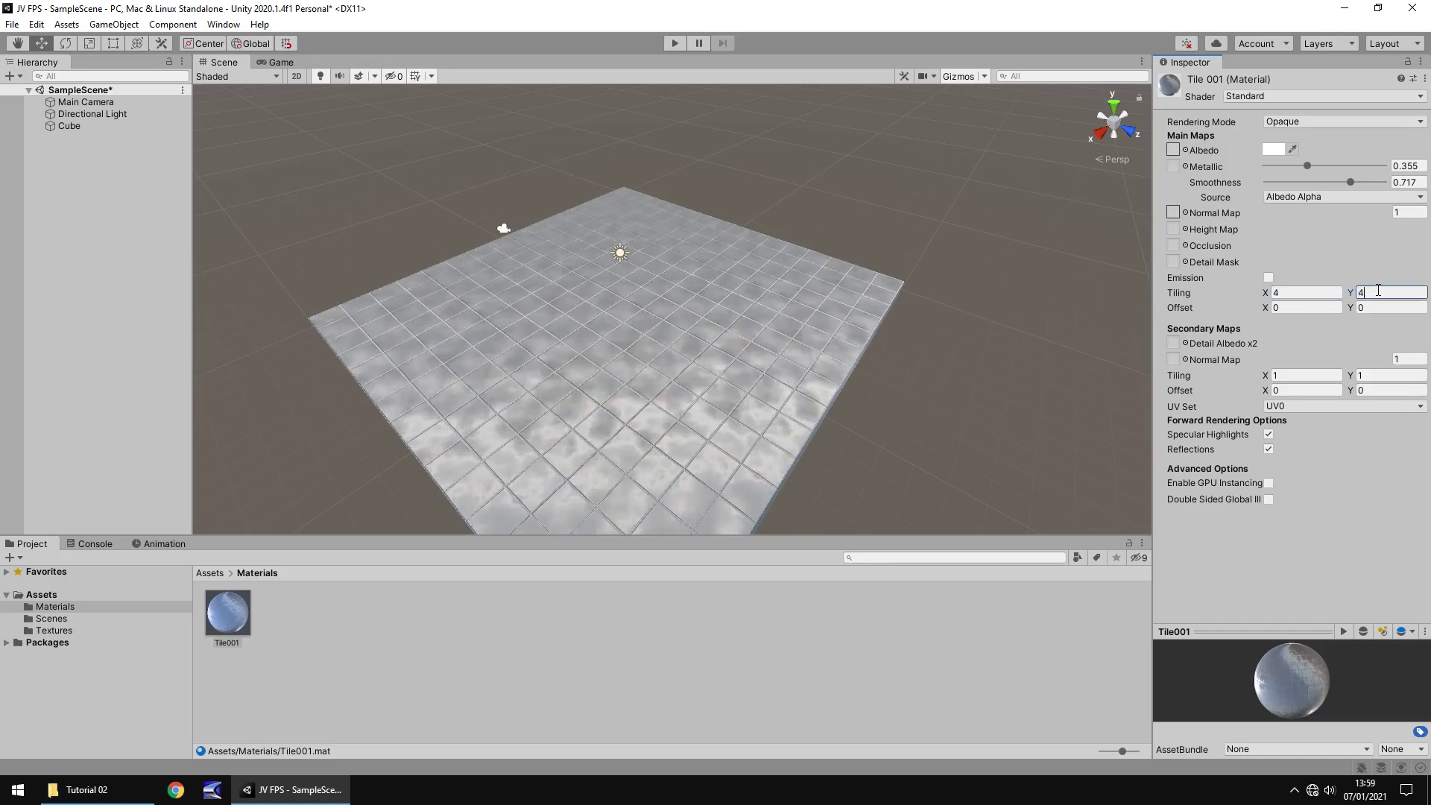
middle_click_drag(961, 358, 929, 250)
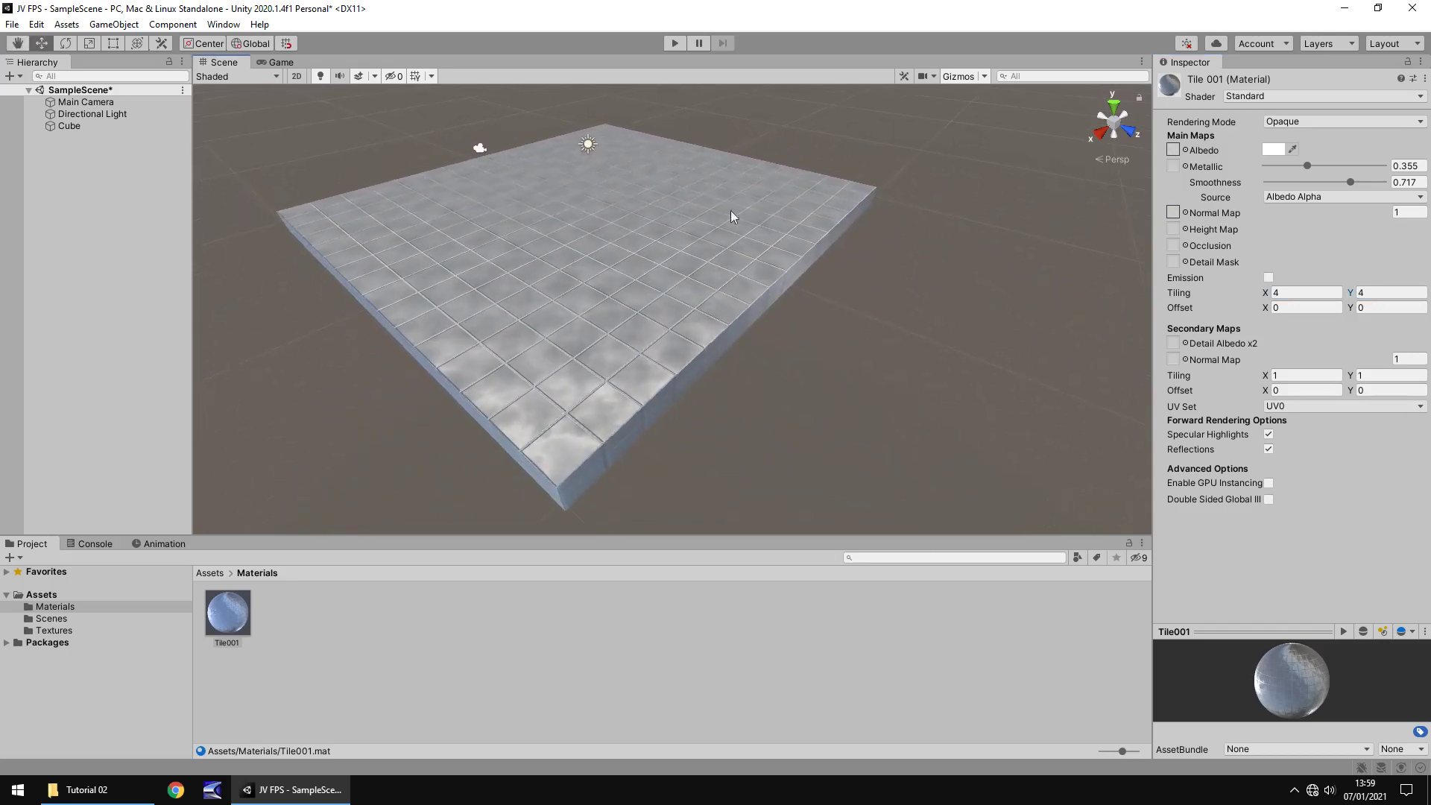
Step: Preview the 4-by-4 tiled floor in the Game view, then return to Scene and reopen Textures
left_click(281, 63)
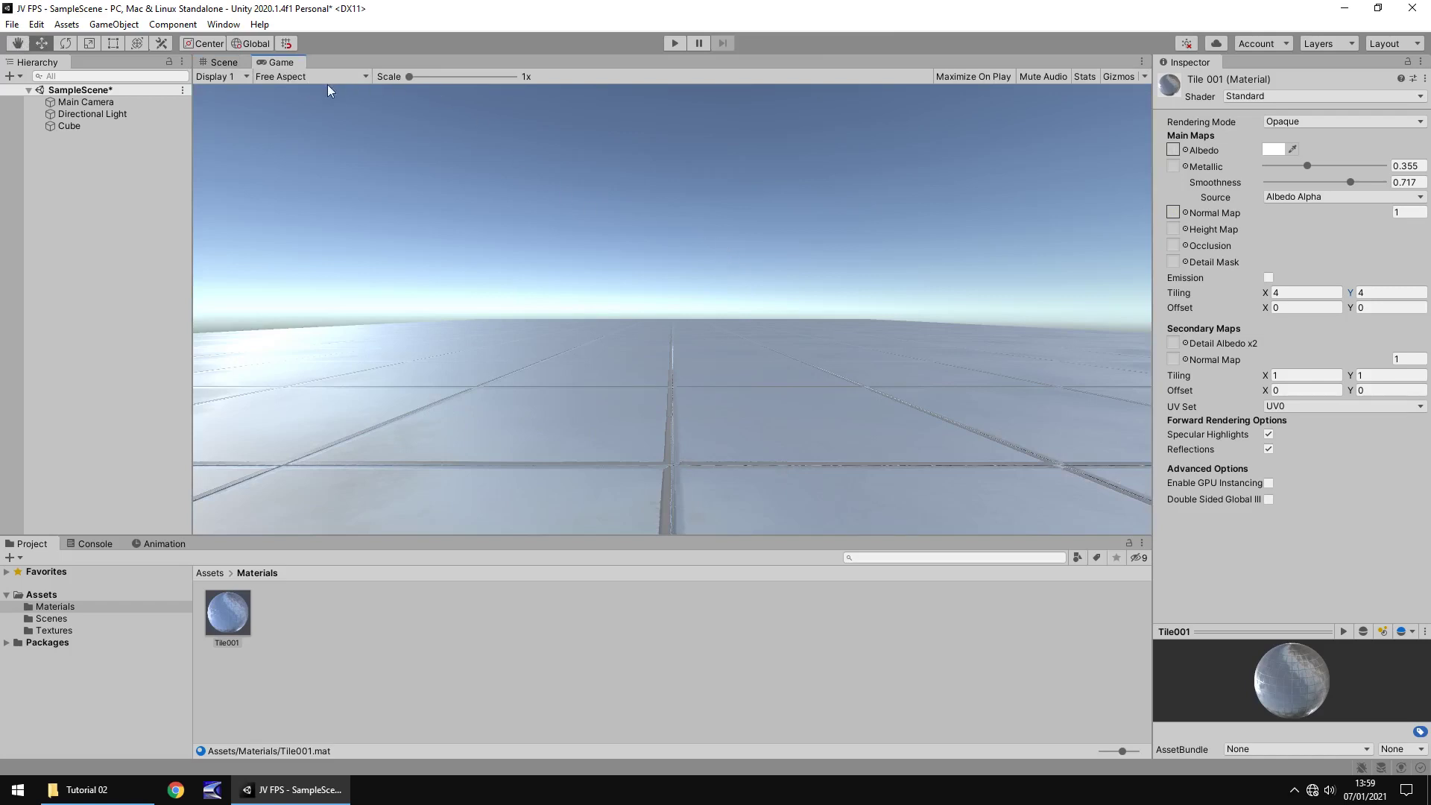
left_click(223, 63)
right_click_drag(735, 311, 791, 303)
right_click_drag(615, 294, 727, 262)
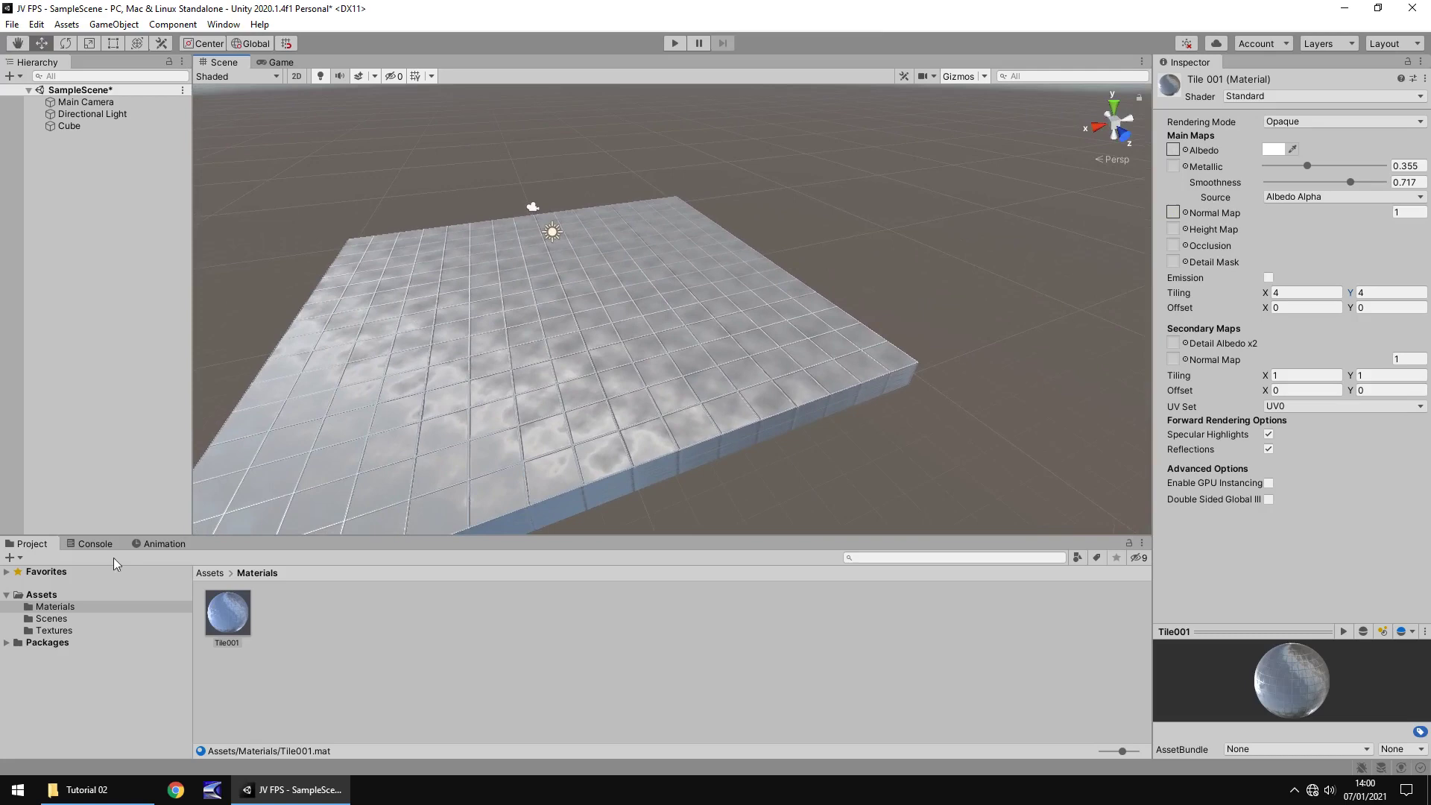
left_click(75, 631)
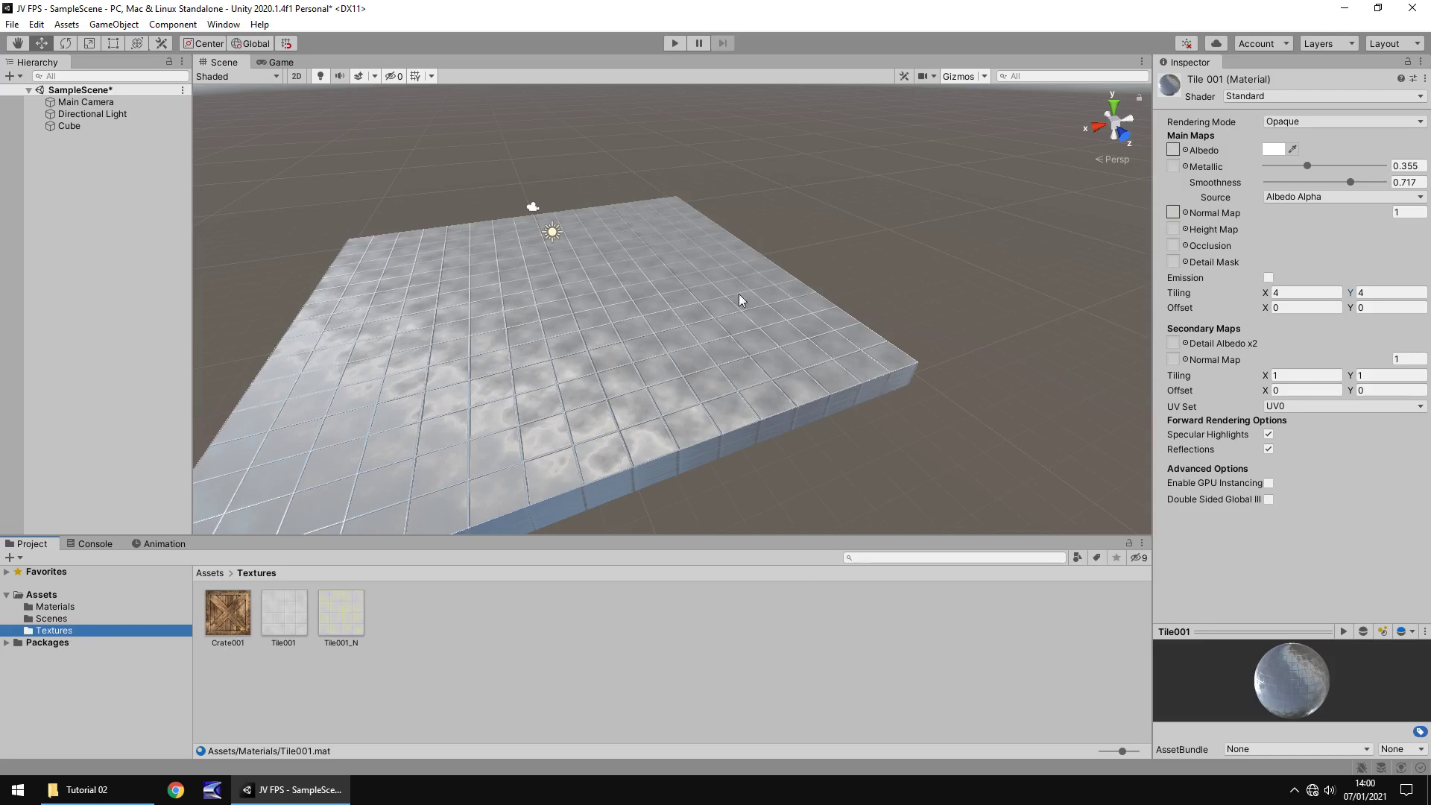
Step: Create a new cube and place it at position 0, 0, 0
left_click(119, 24)
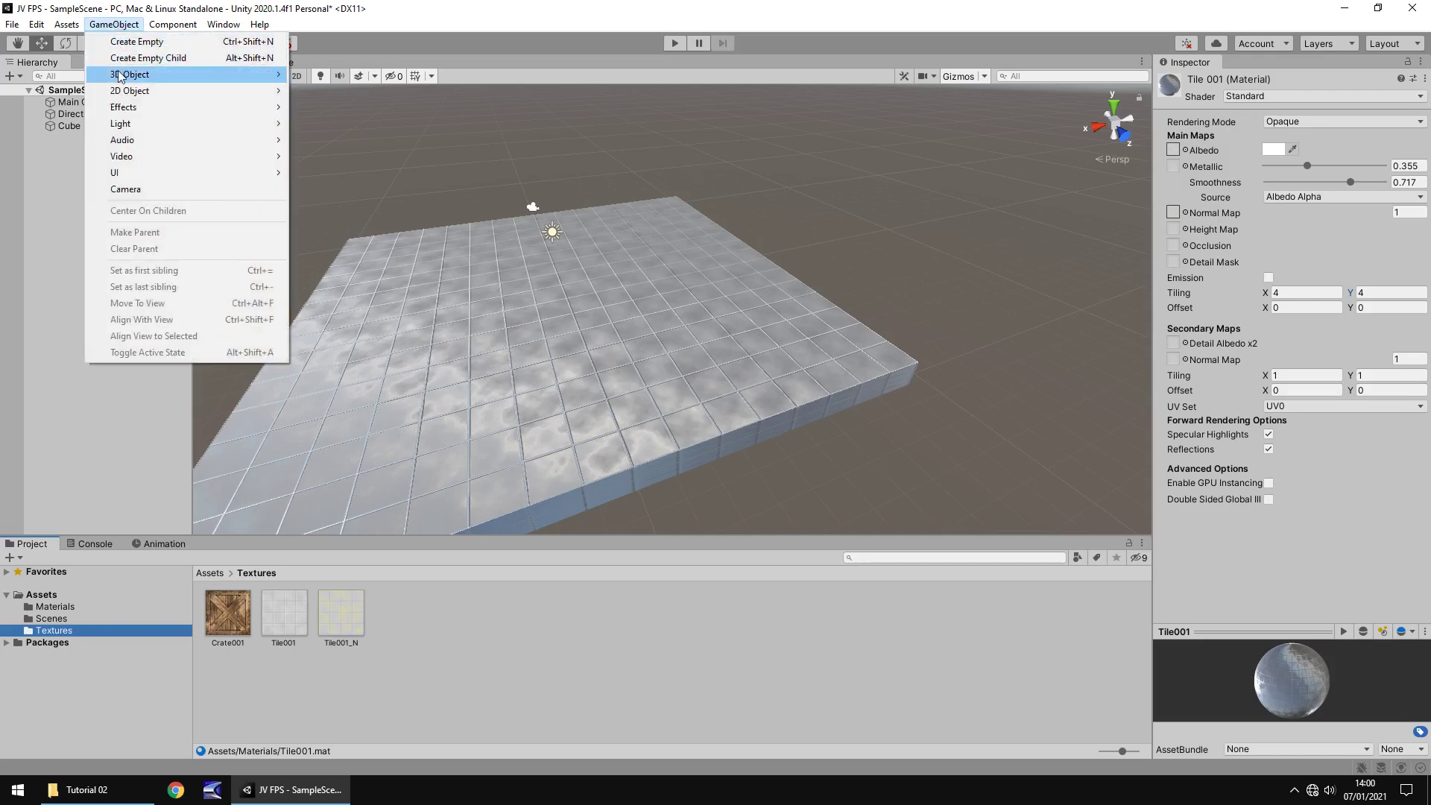
mouse_move(210, 80)
left_click(339, 79)
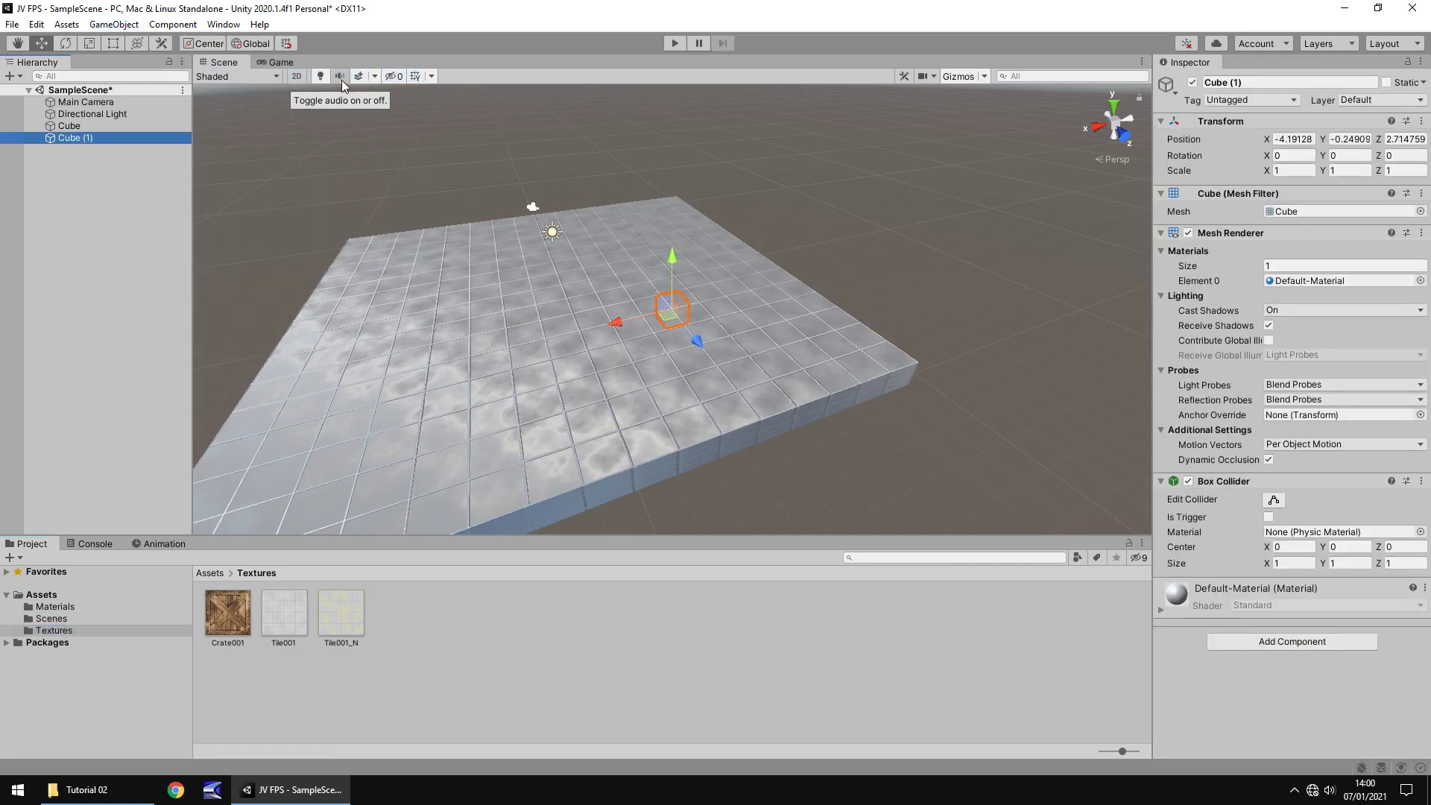
left_click(1300, 139)
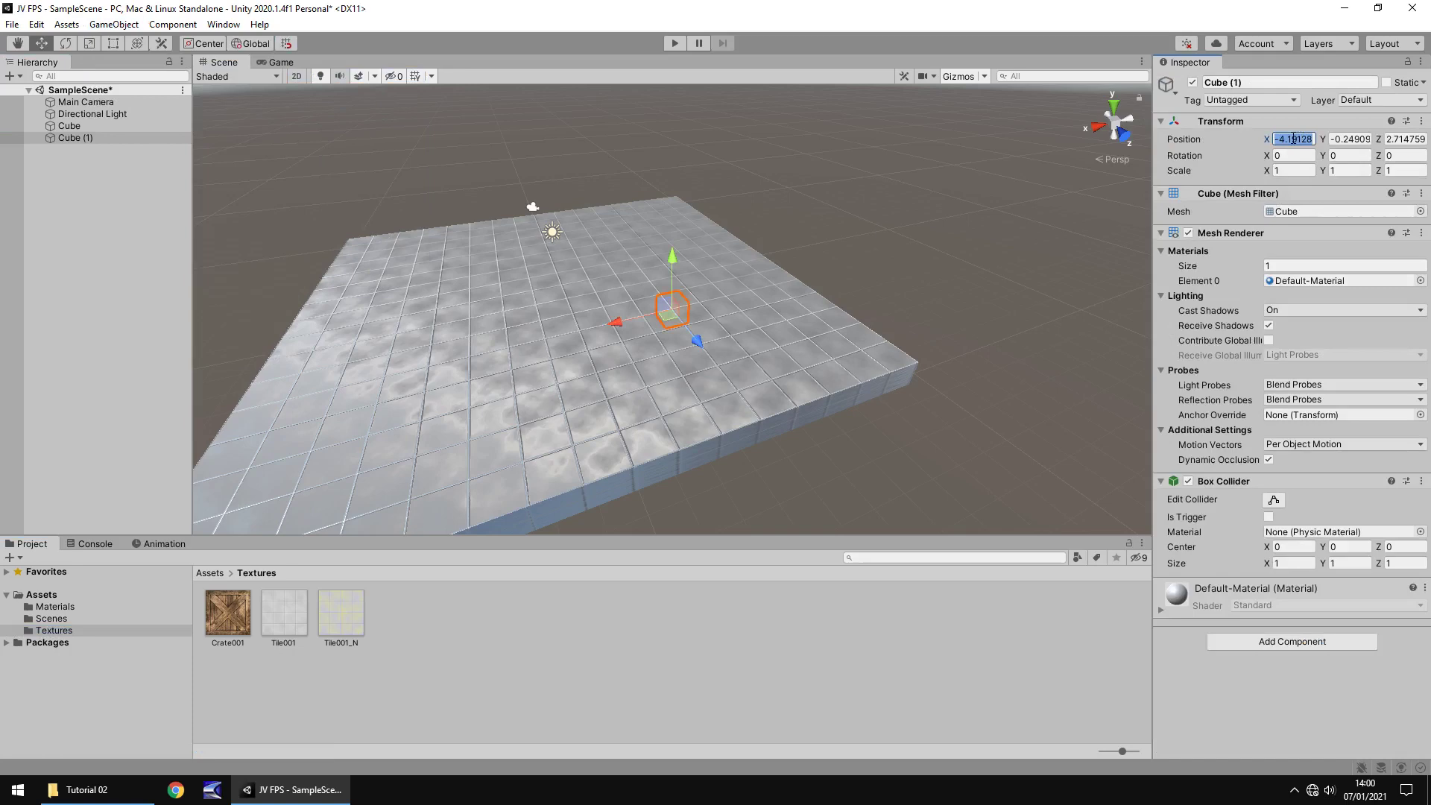
type("0")
key("Tab")
type("0")
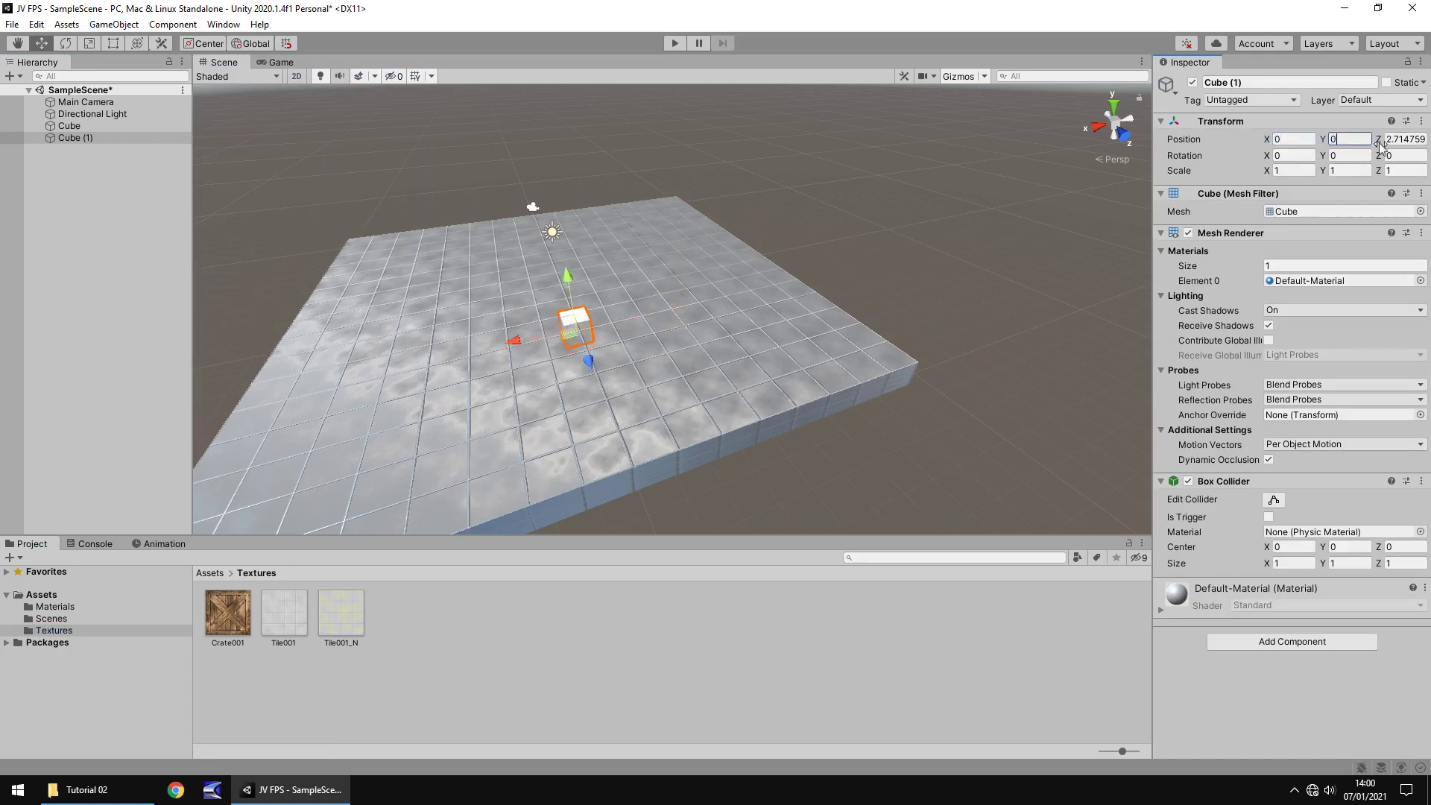
left_click(1414, 139)
type("0")
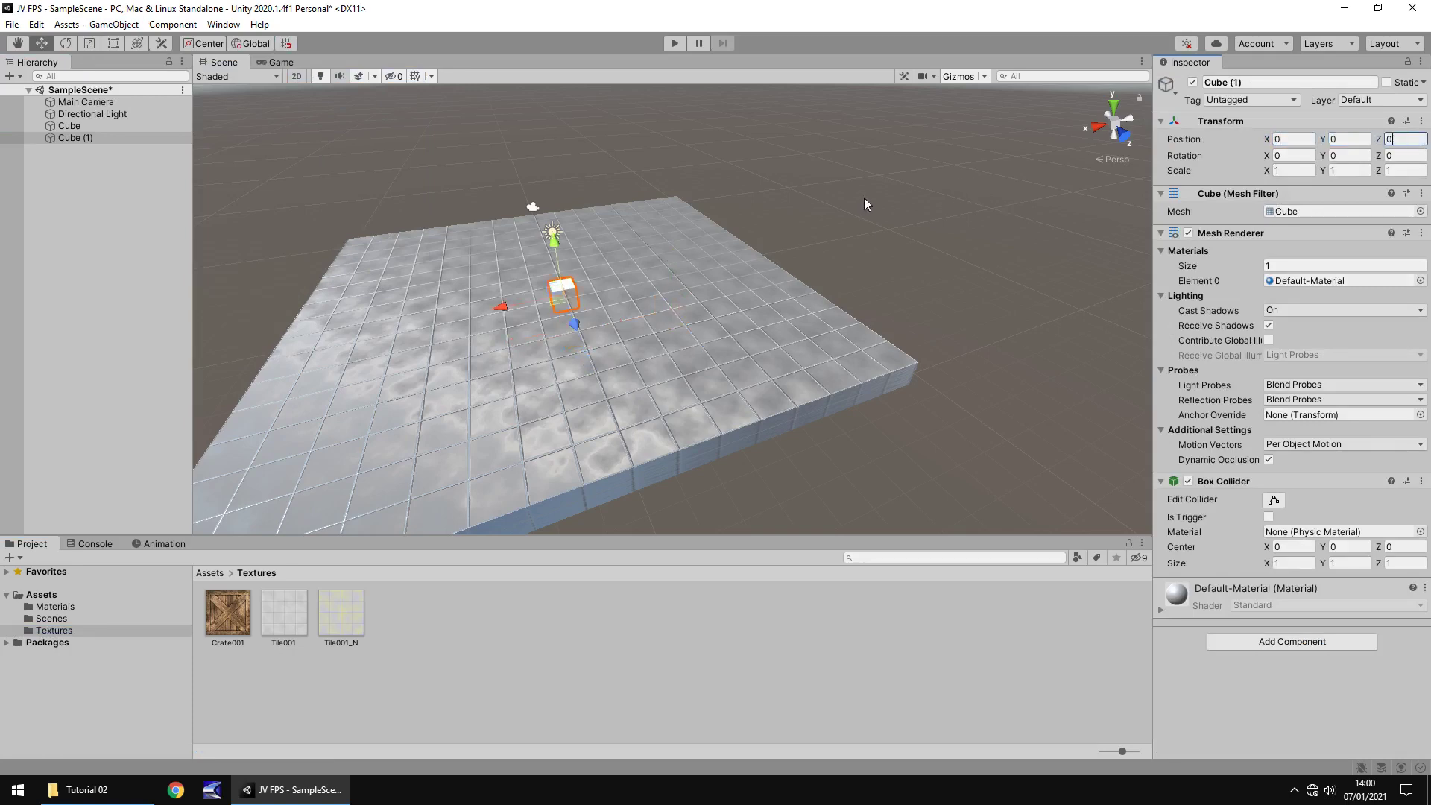
Step: Set Cube (1) Scale X, Y and Z to 2
left_click(1300, 170)
type("2")
left_click(1345, 170)
type("2")
left_click(1400, 170)
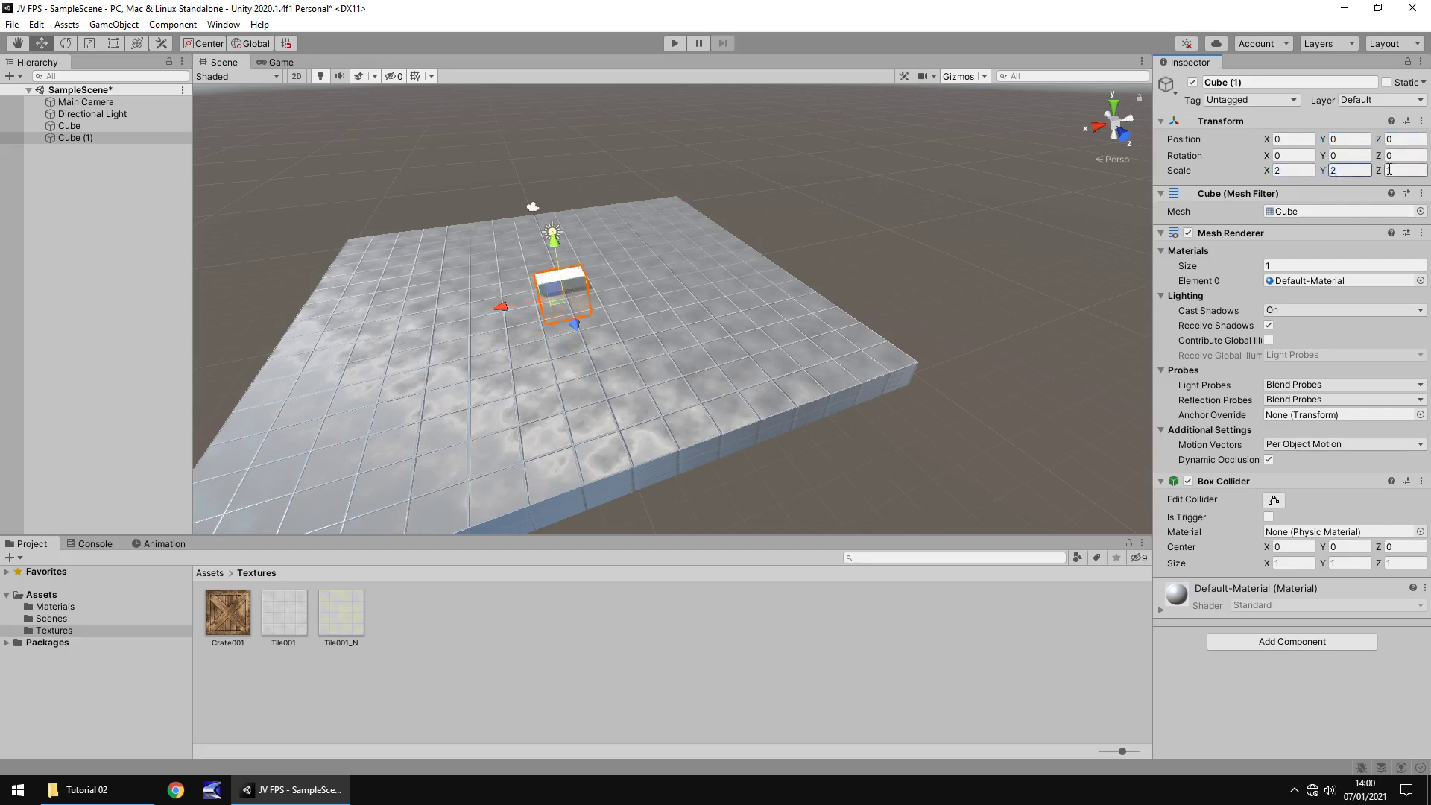
type("2")
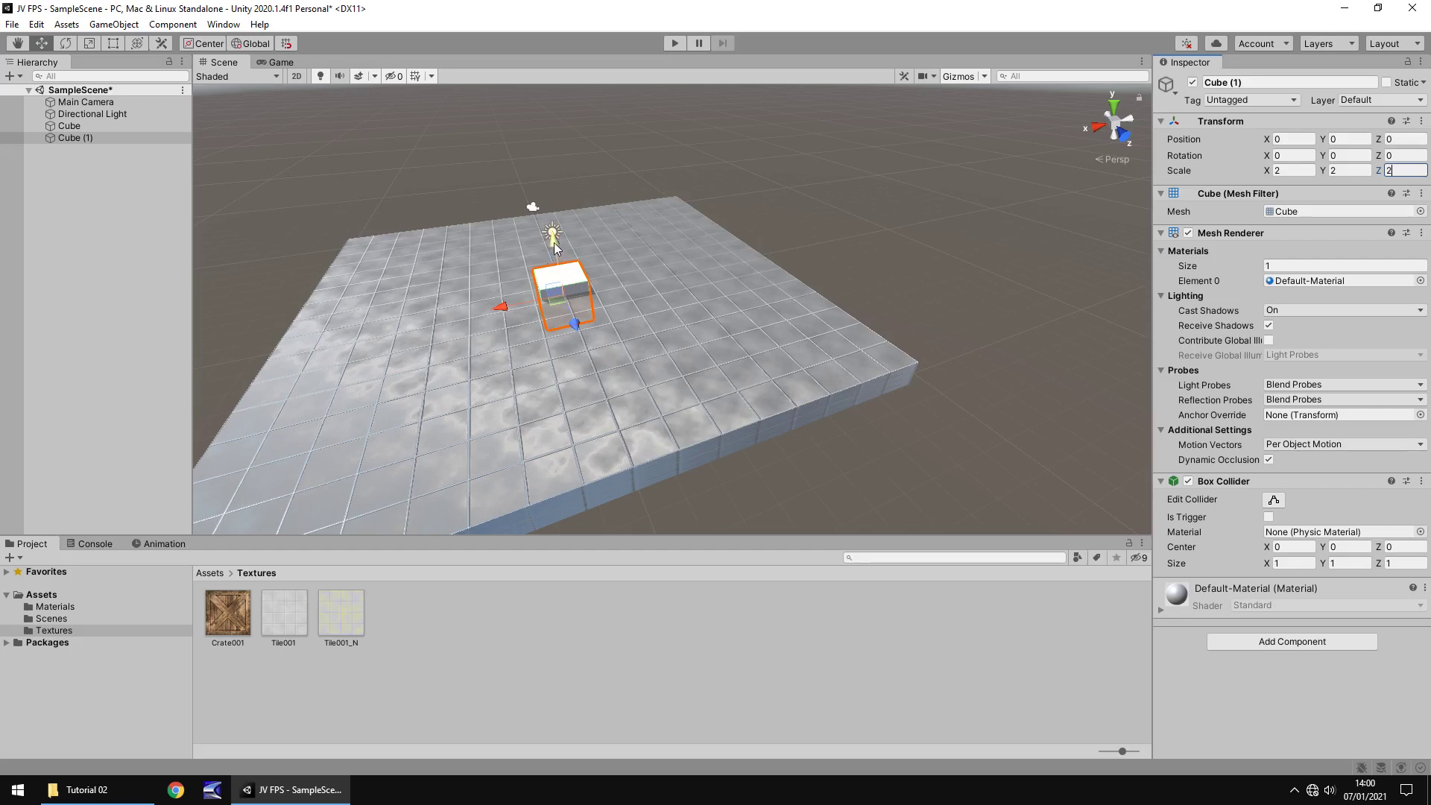
left_click_drag(554, 248, 555, 231)
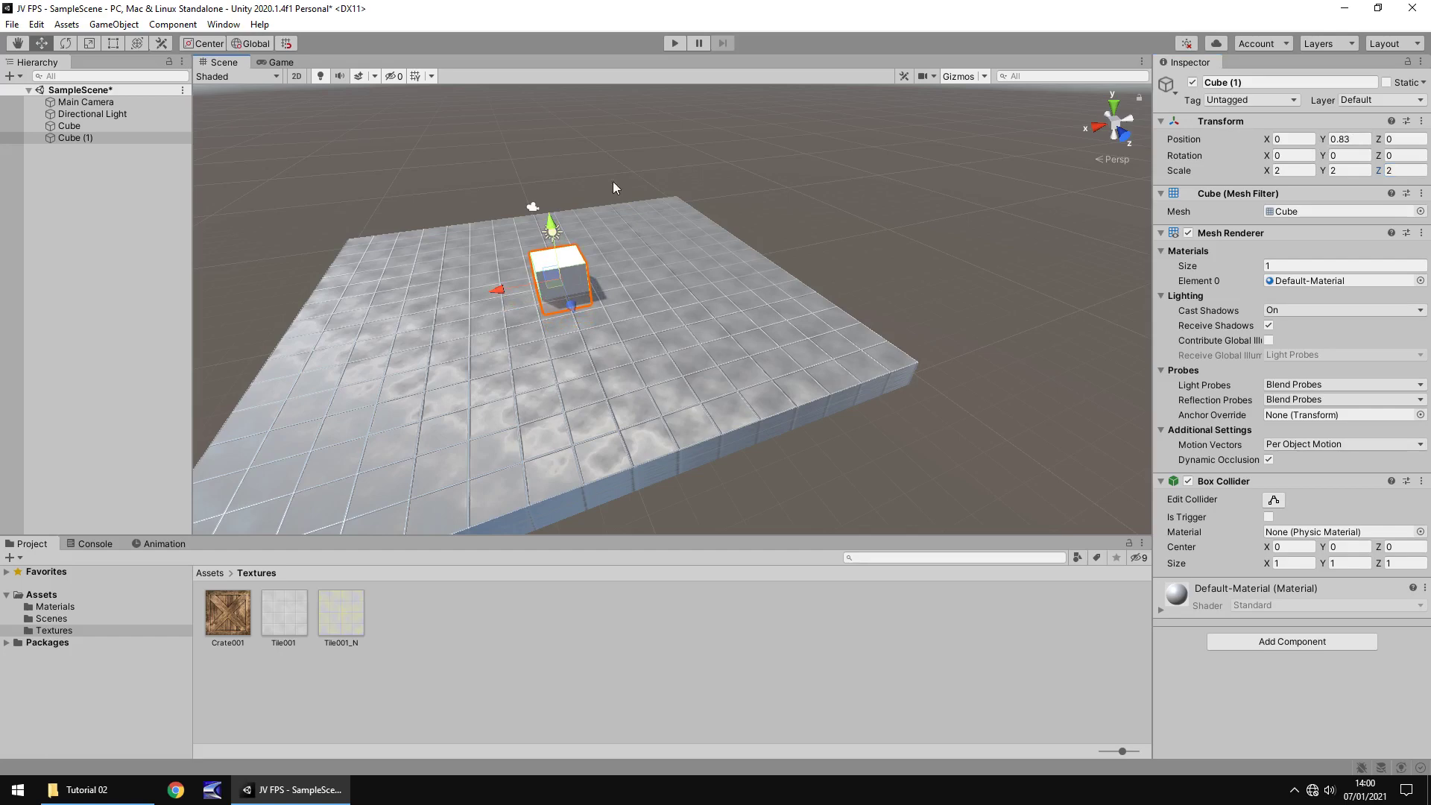
left_click_drag(552, 227, 547, 211)
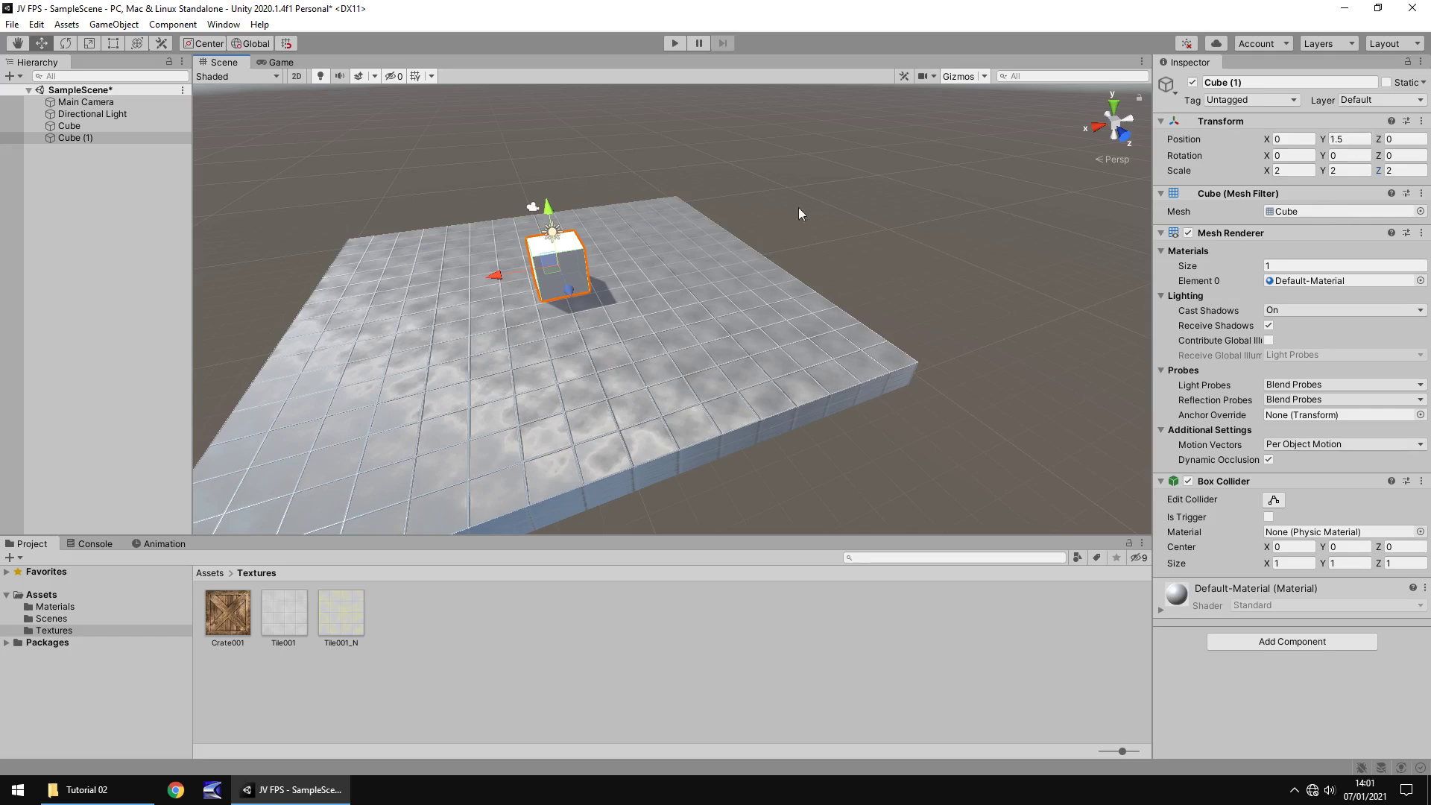
left_click_drag(541, 218, 548, 207)
key("ctrl+z")
key("ctrl+z")
key("ctrl+z")
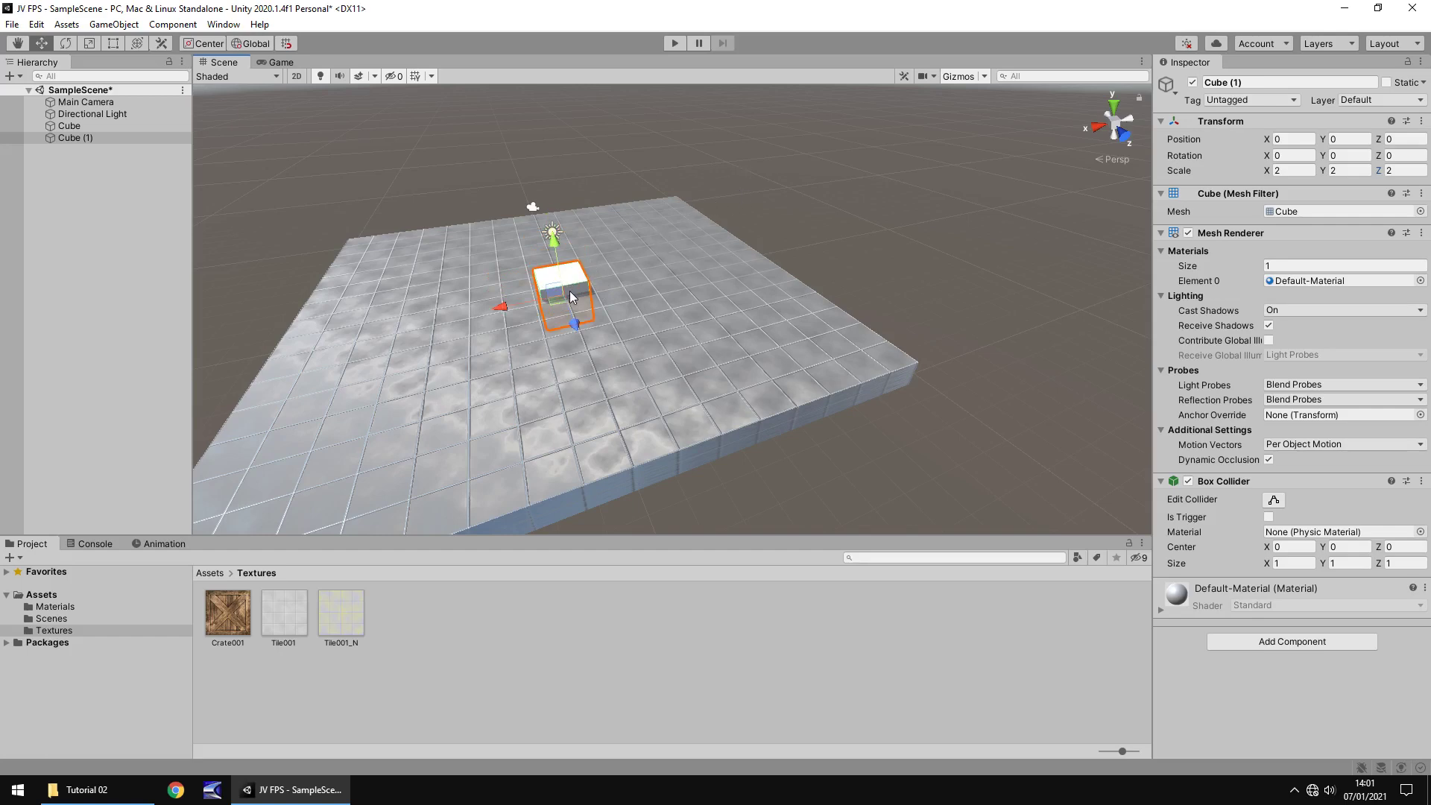
Step: Set World Grid Size 1 and Move snap 0.5, then lift Cube (1) to height 1.5
left_click(37, 25)
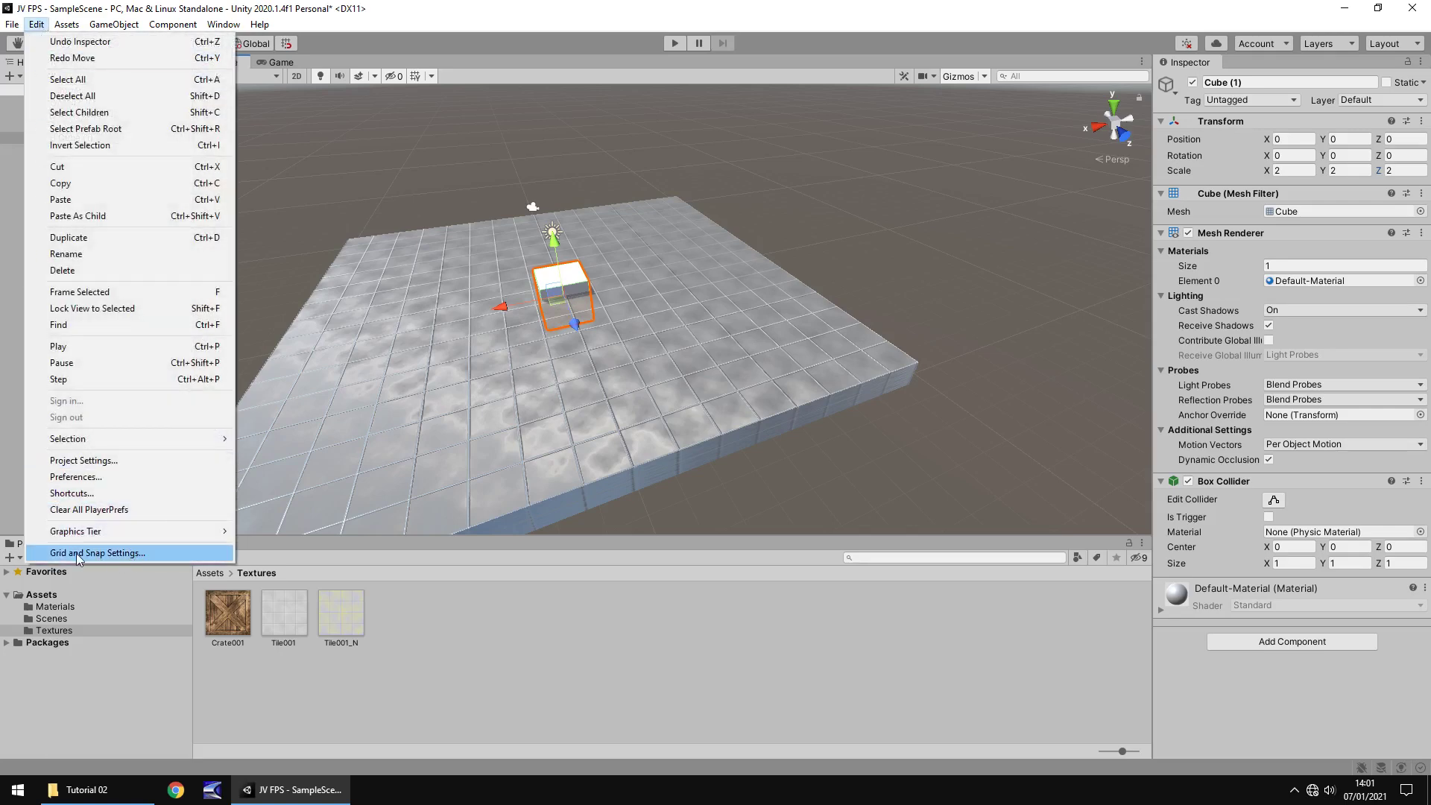
left_click(144, 555)
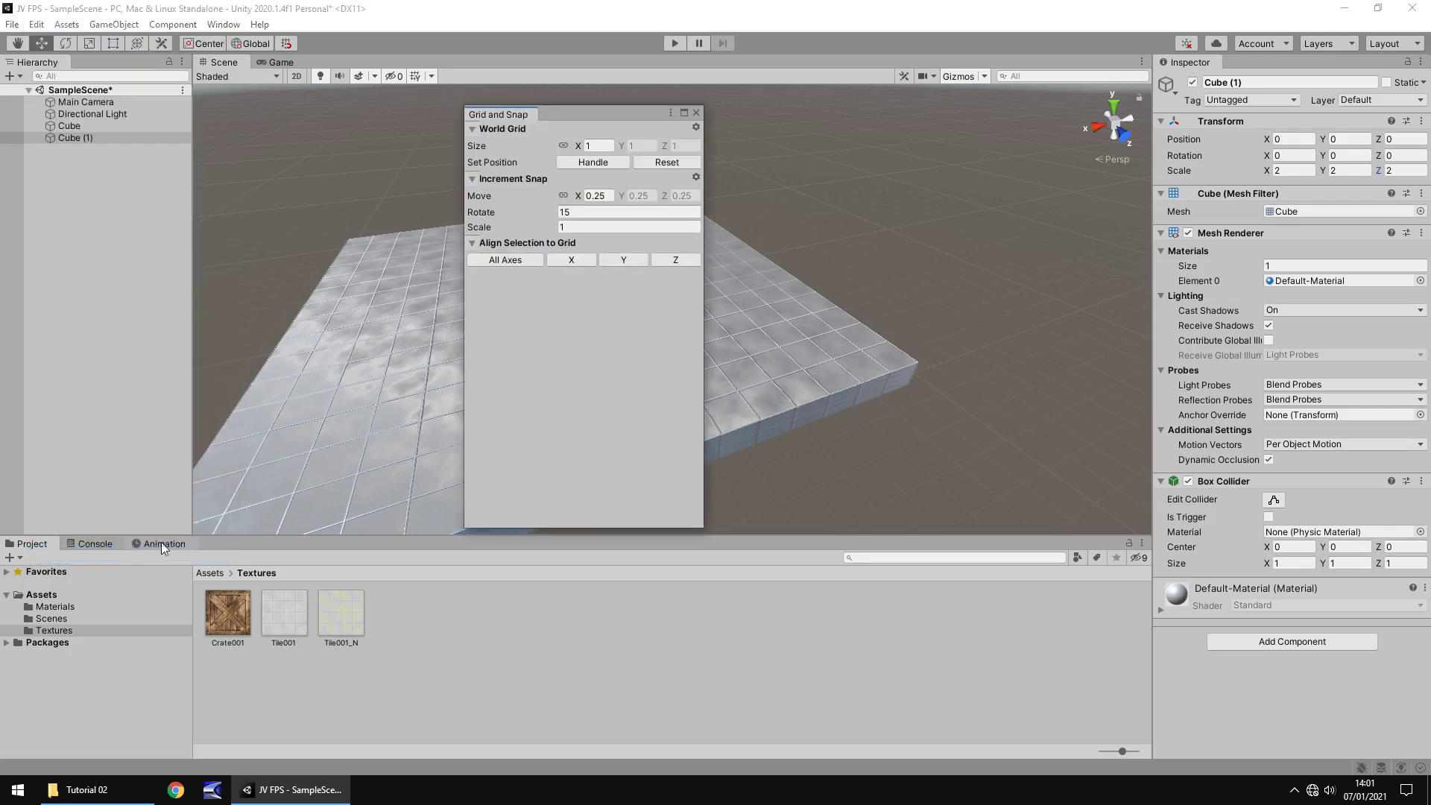
left_click(609, 145)
type("0.5")
left_click(611, 195)
left_click(606, 145)
type("1")
left_click(606, 196)
double_click(605, 196)
type("1")
double_click(600, 195)
type("0.5")
left_click(696, 114)
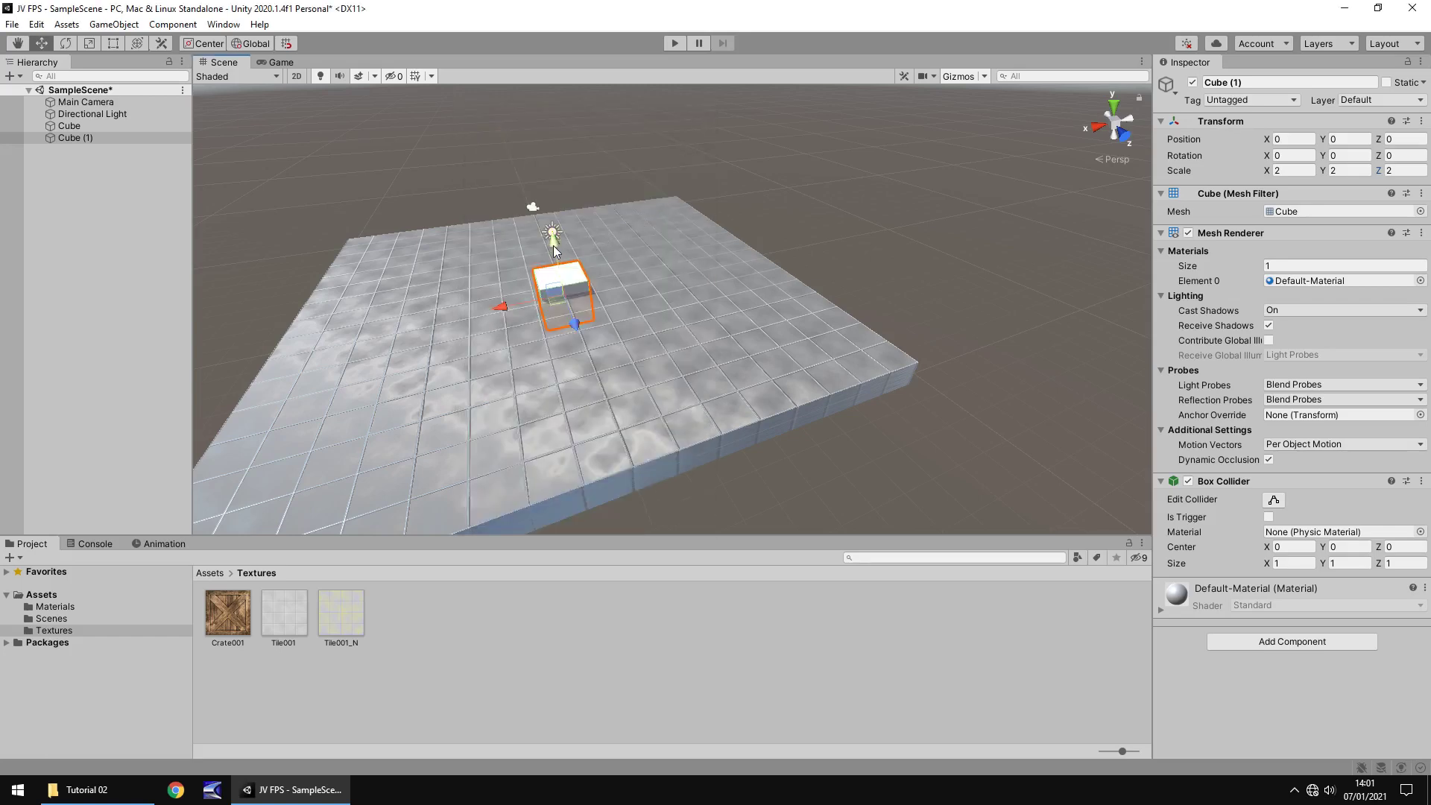
left_click_drag(554, 250, 540, 211)
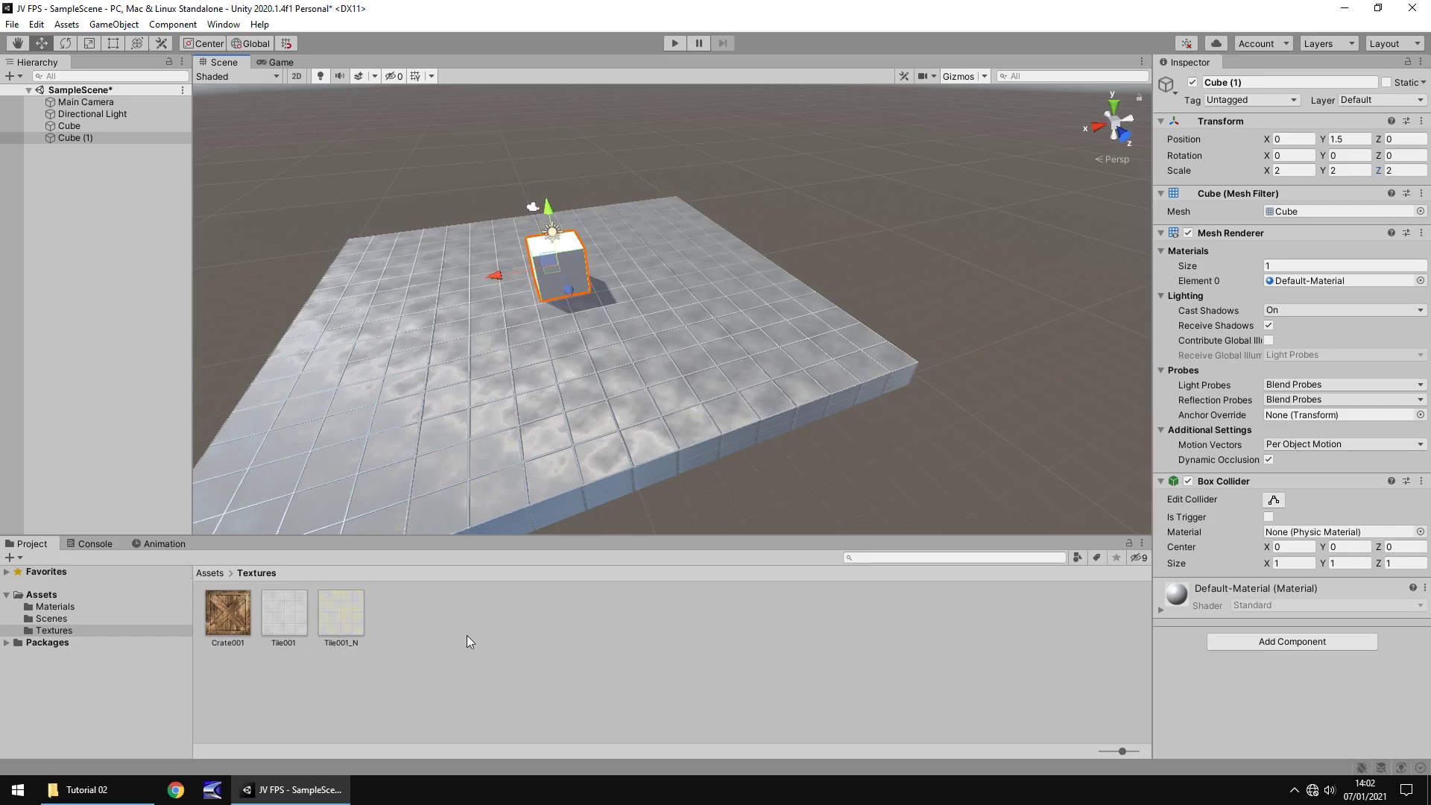
Step: Create a new material named Crate in the Materials folder
left_click(60, 607)
right_click(269, 623)
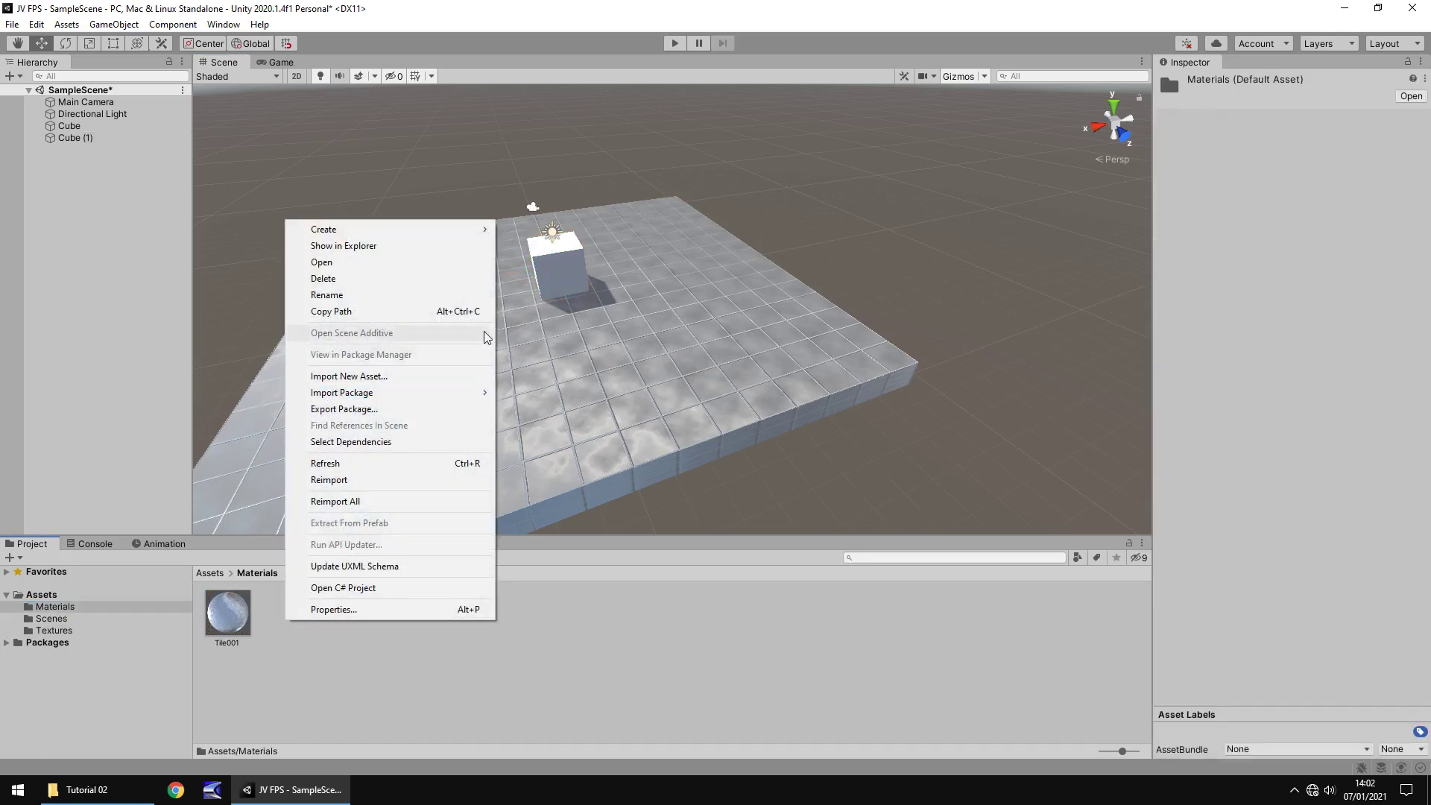
mouse_move(463, 236)
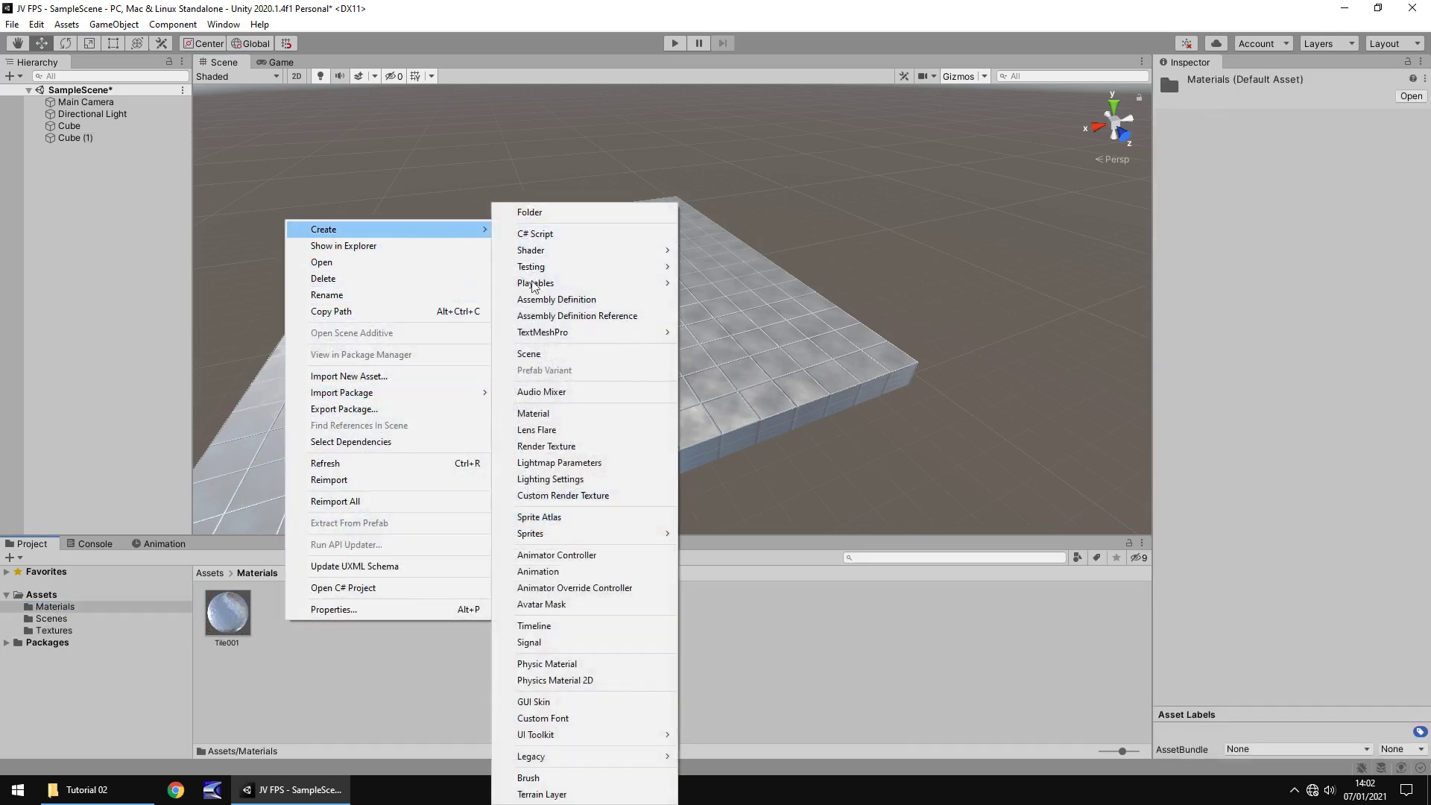
left_click(553, 413)
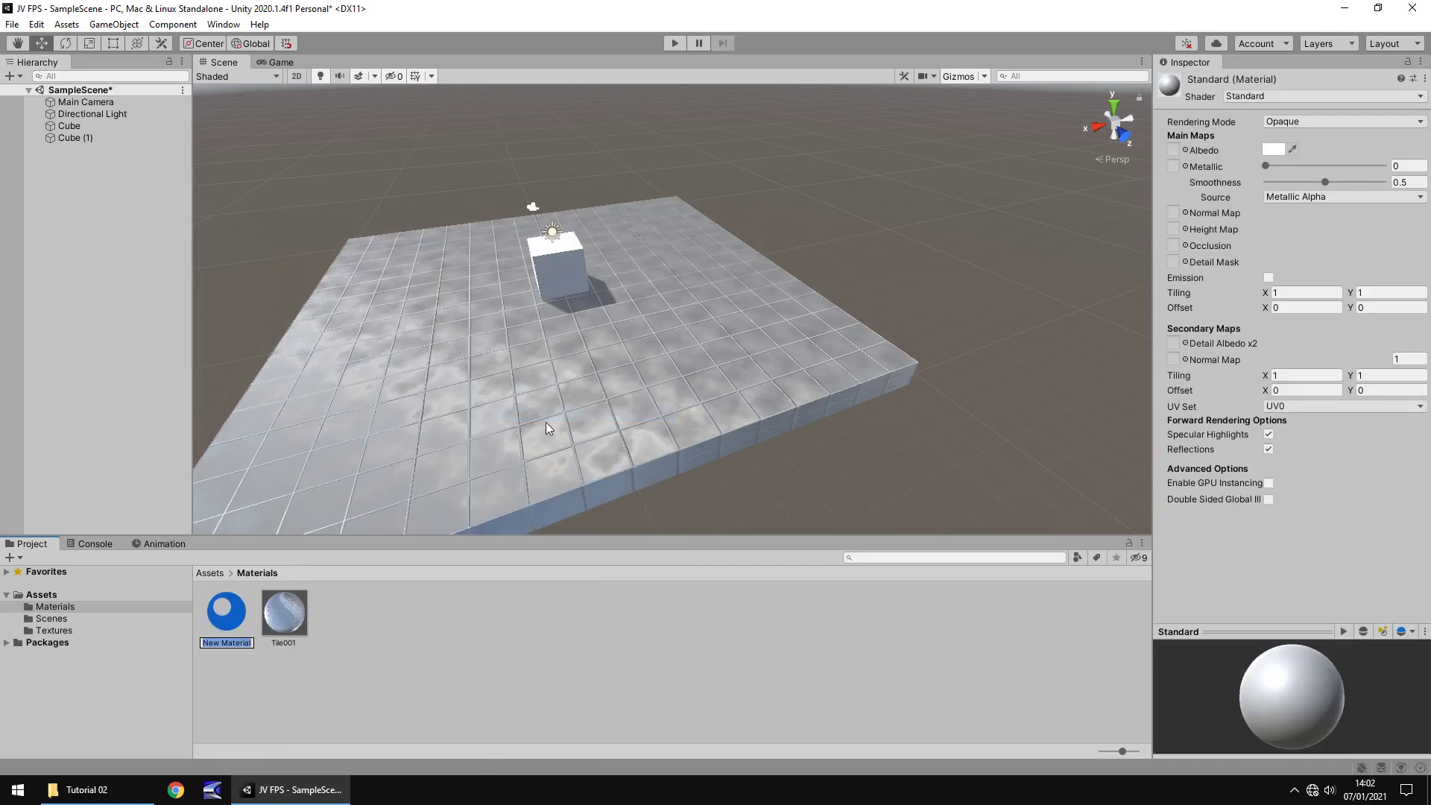
type("Crate")
key("Return")
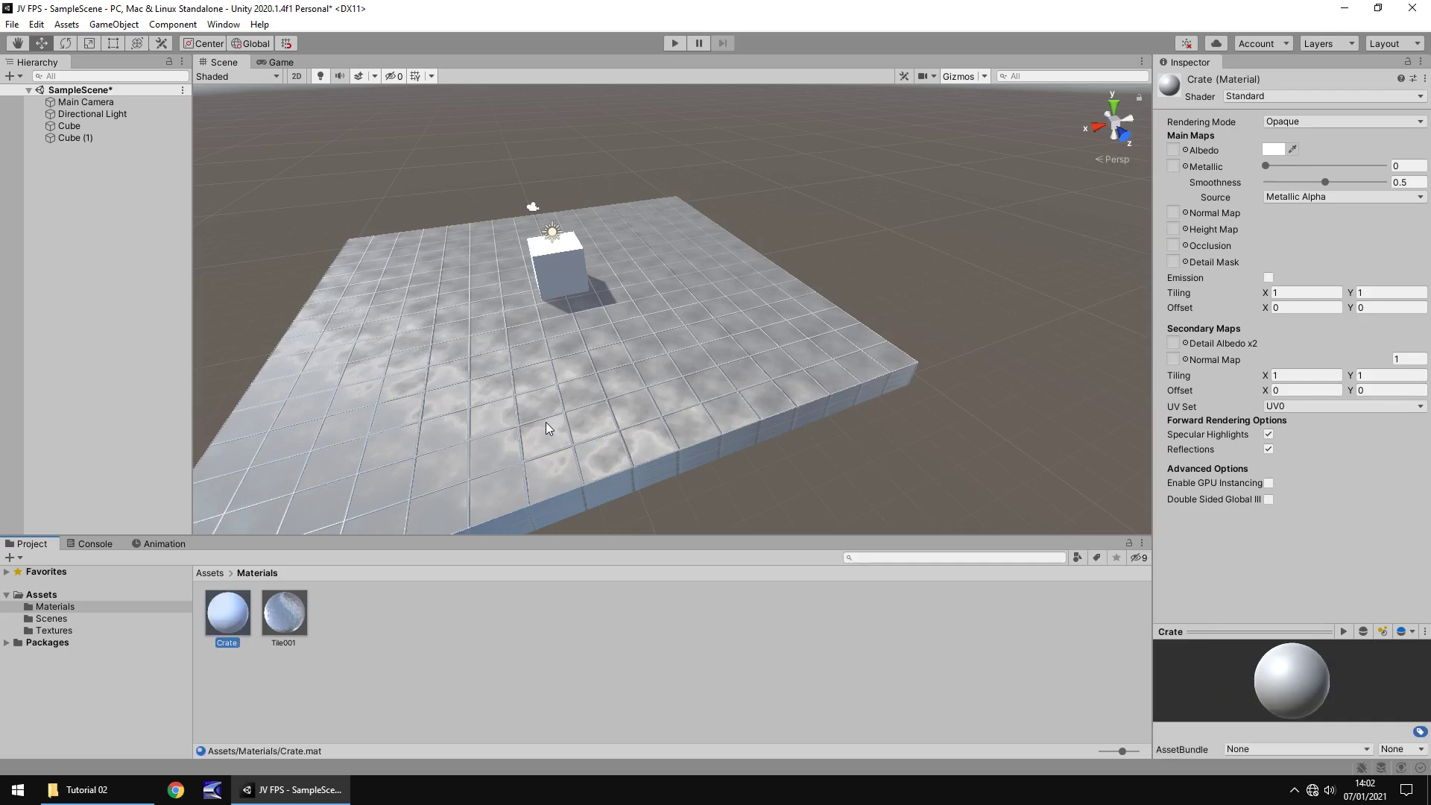
Step: Set Crate001 as the Crate material's albedo and apply the material to the cube
left_click(1186, 150)
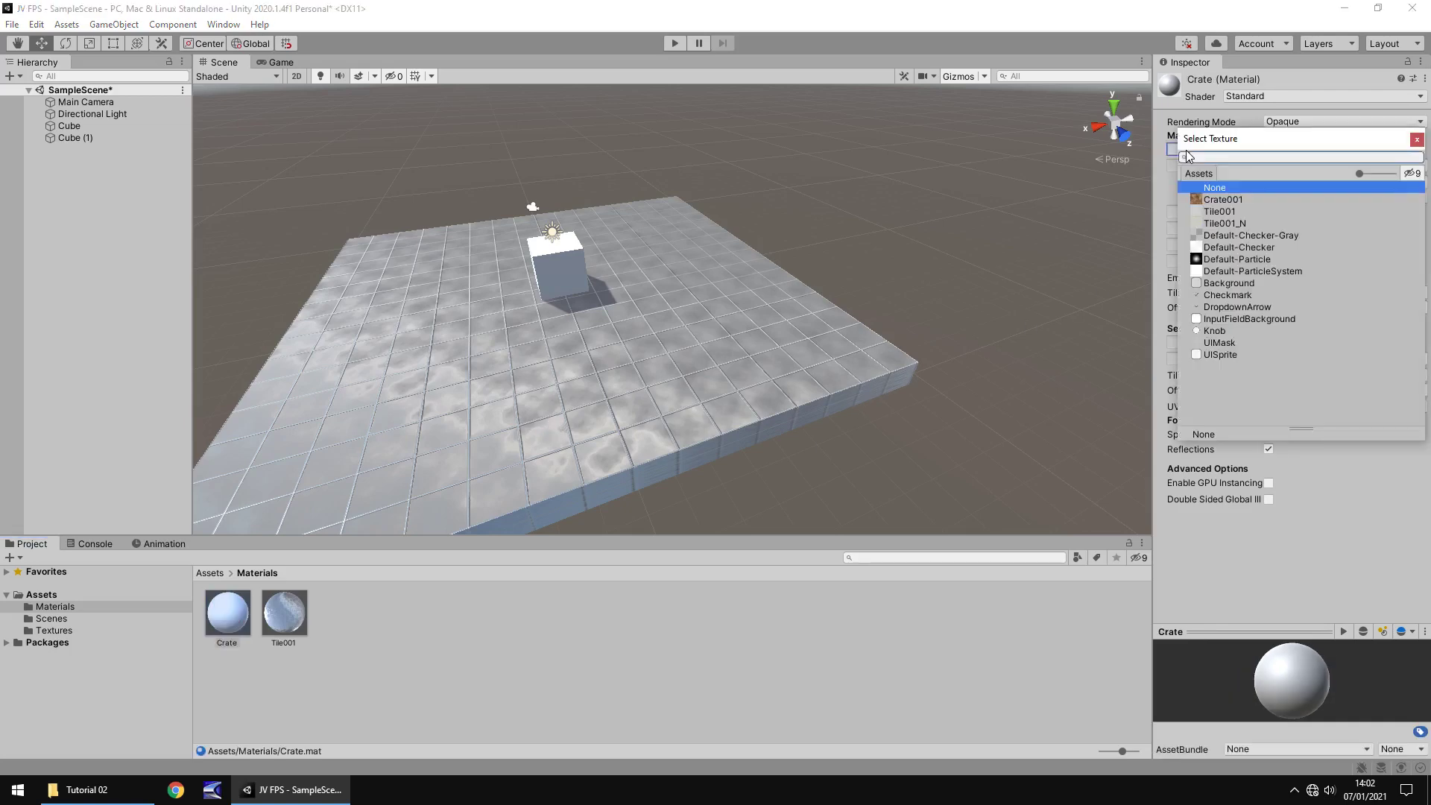
left_click(1231, 200)
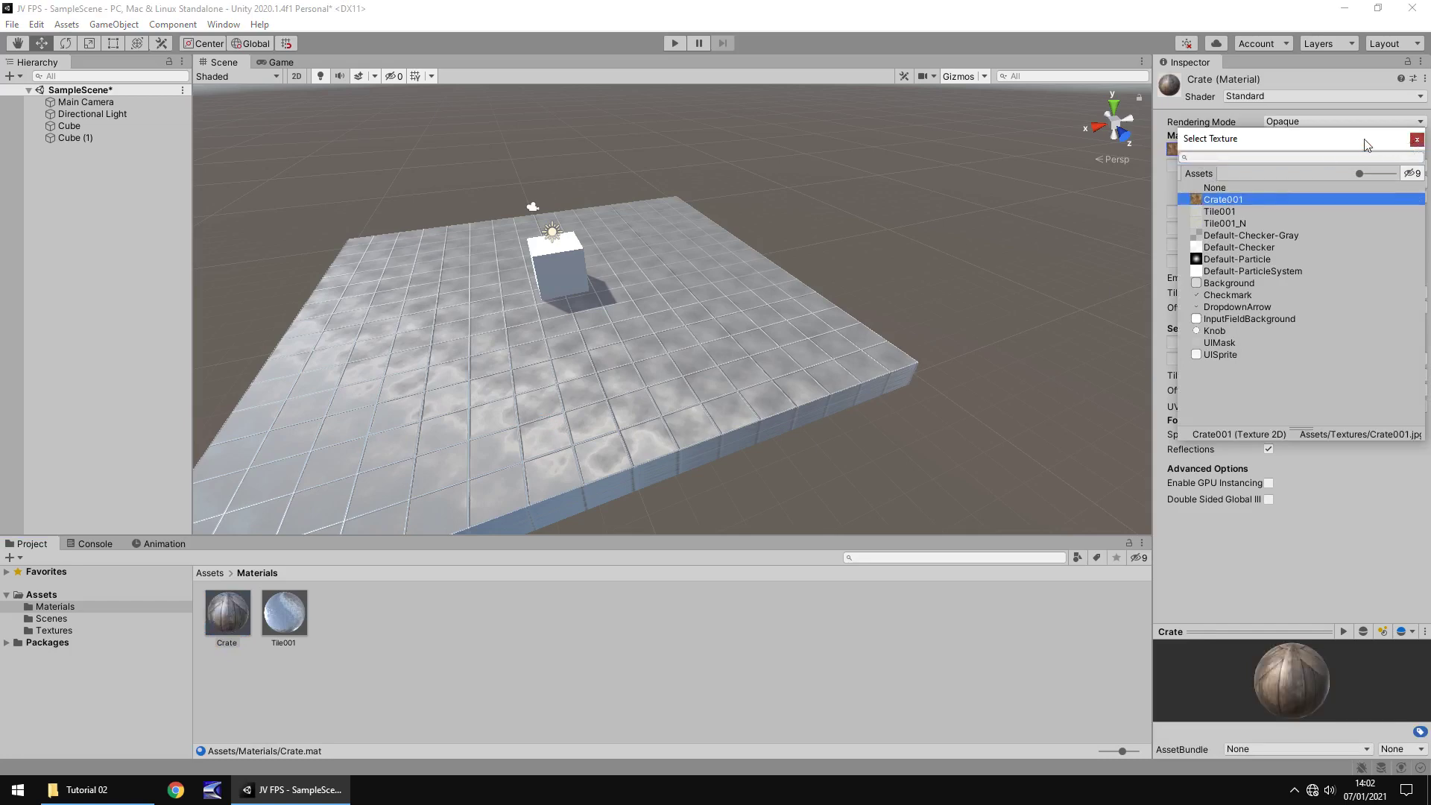
left_click(1416, 139)
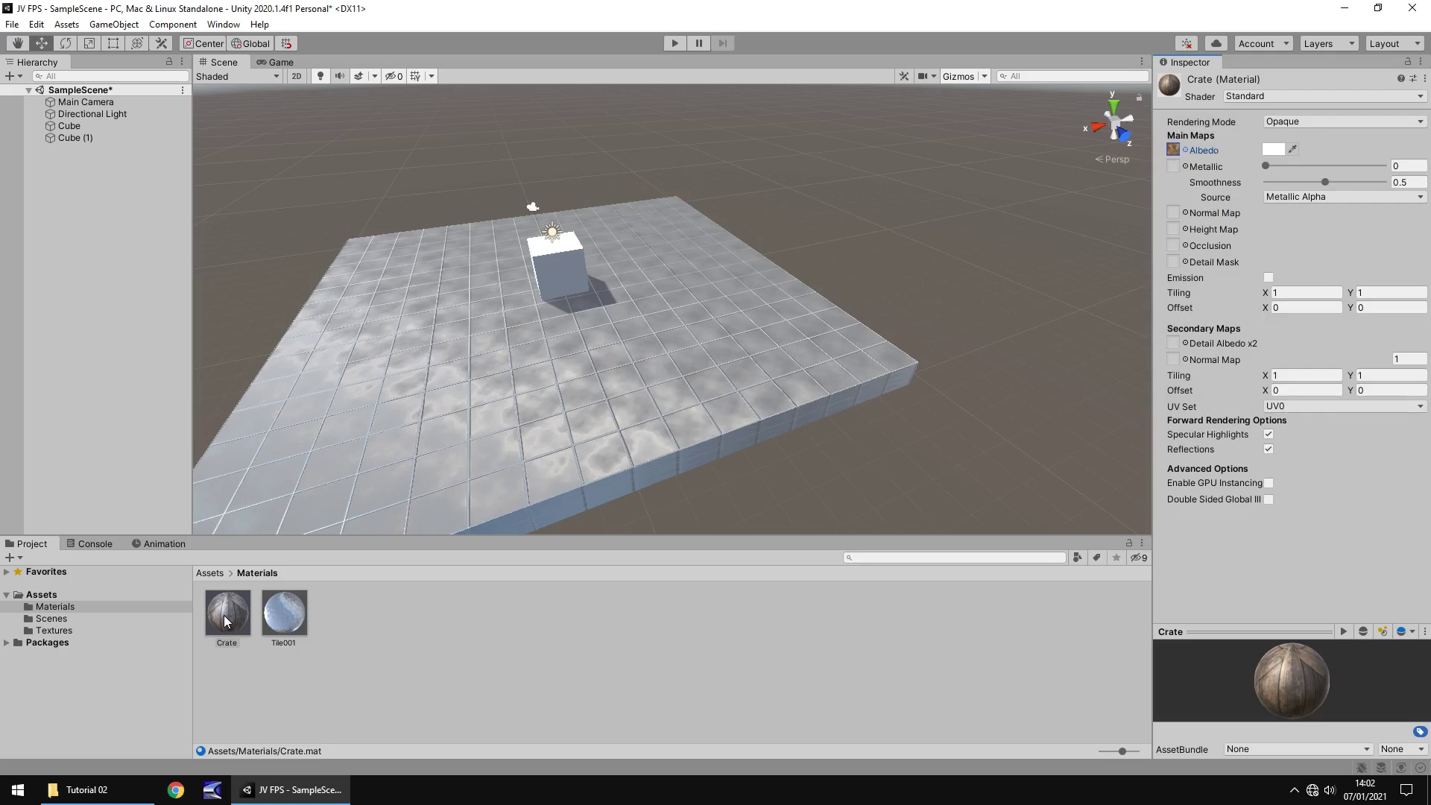
left_click_drag(226, 620, 560, 270)
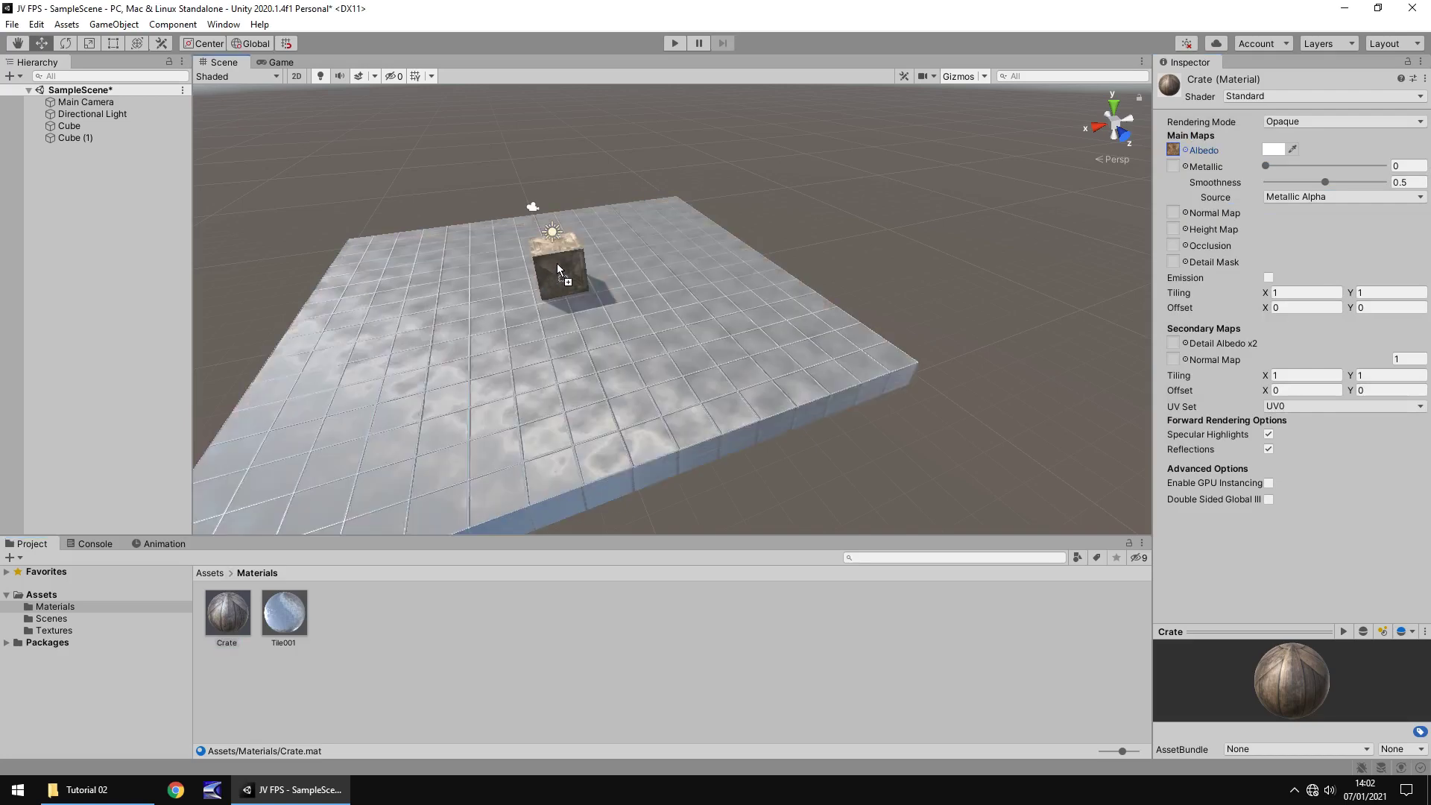
mouse_move(558, 269)
left_mouse_down()
mouse_move(511, 337)
mouse_move(549, 294)
mouse_move(516, 355)
mouse_move(489, 328)
mouse_move(550, 267)
mouse_move(494, 324)
mouse_move(579, 264)
mouse_move(540, 331)
mouse_move(545, 272)
left_mouse_up()
Step: Duplicate the Crate001 texture and rename the copy Crate001_N
left_click(63, 632)
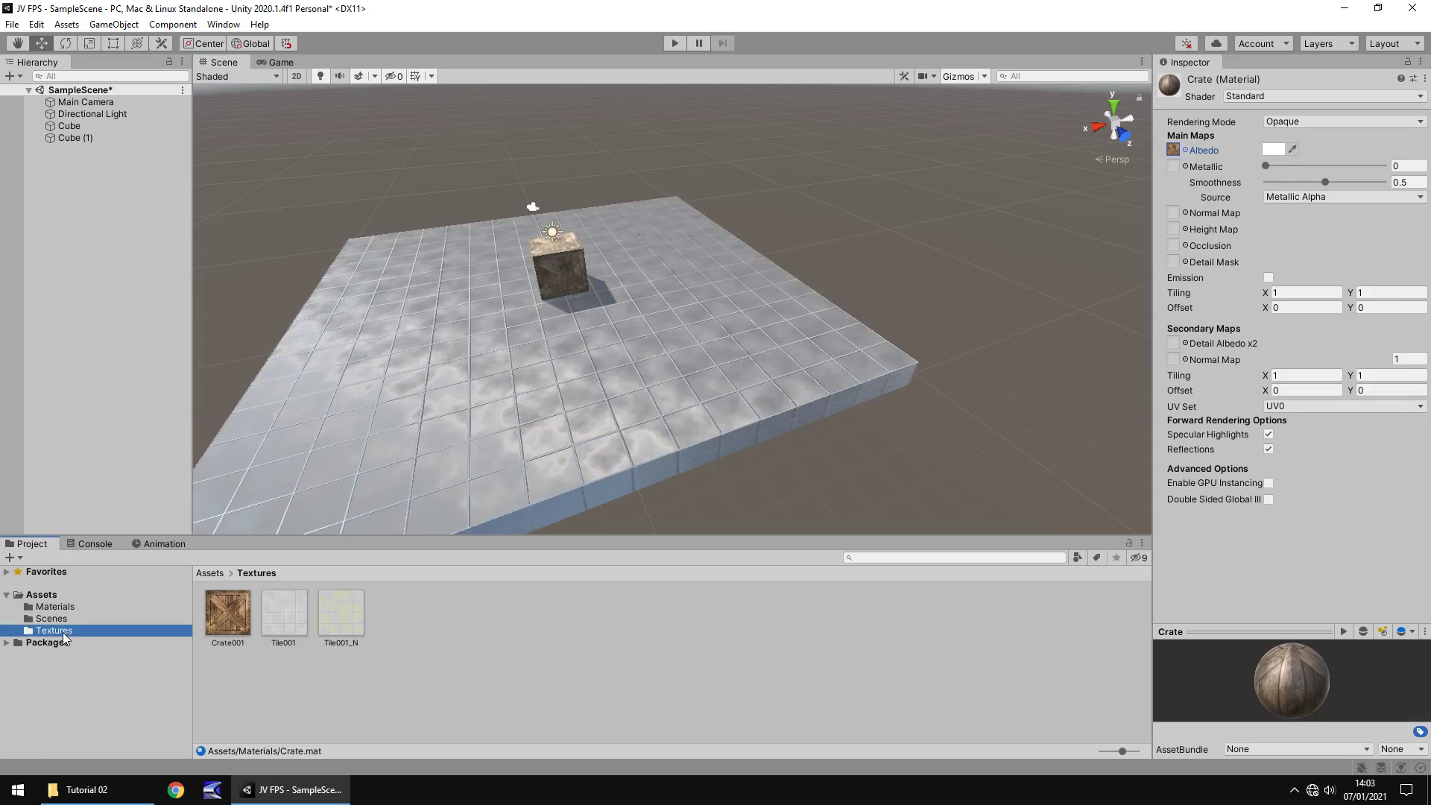
left_click(236, 619)
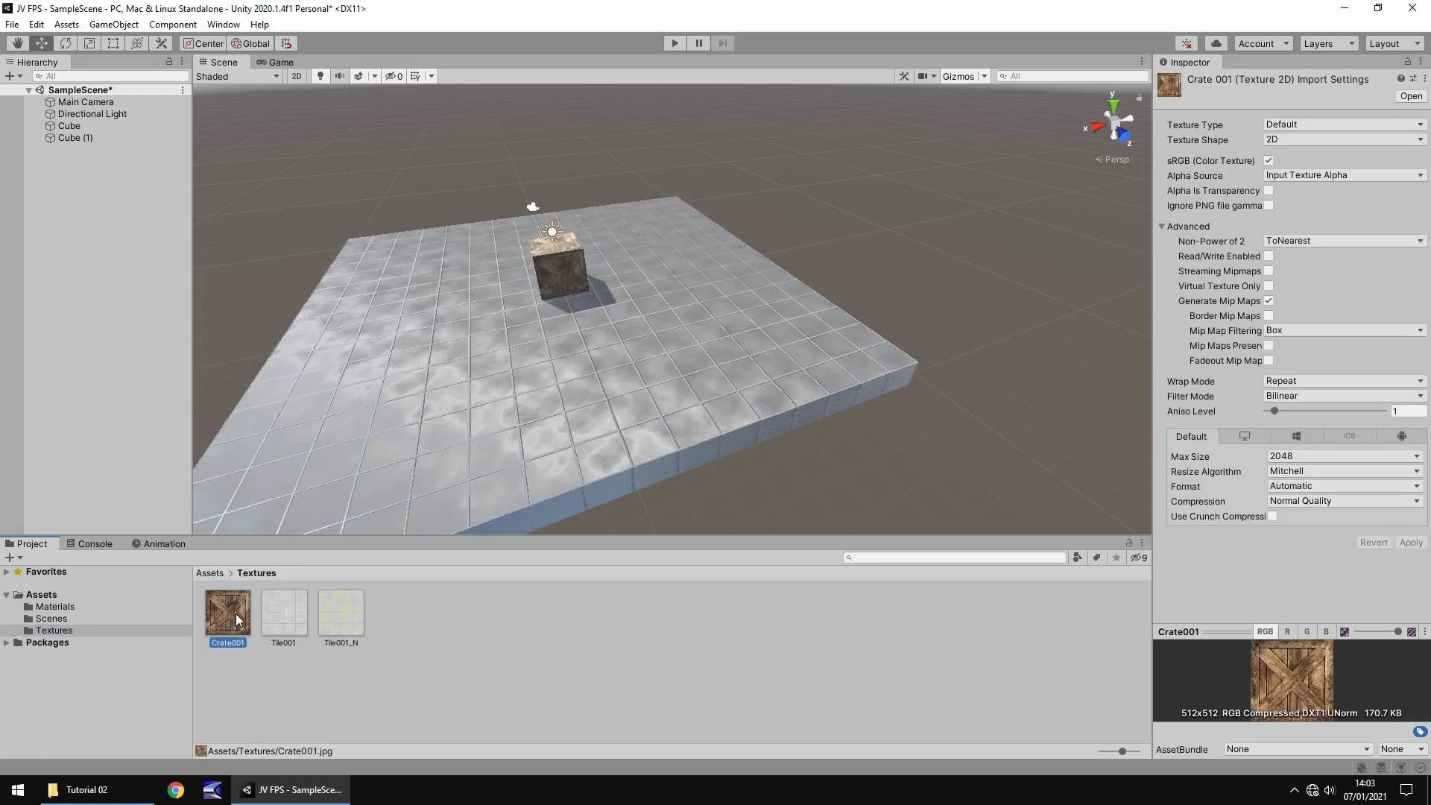
key("ctrl+d")
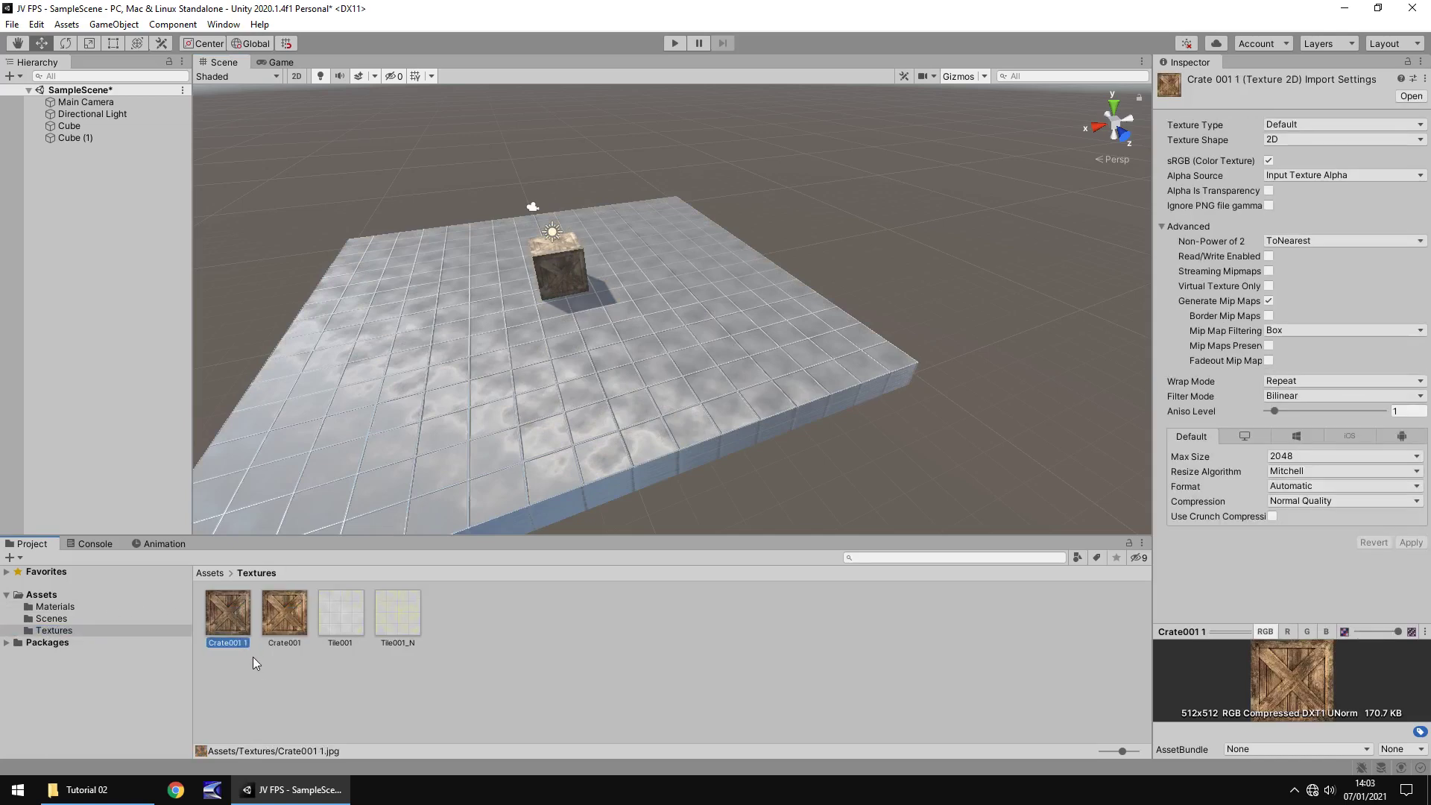
left_click_drag(244, 647, 252, 646)
type("_N")
key("Return")
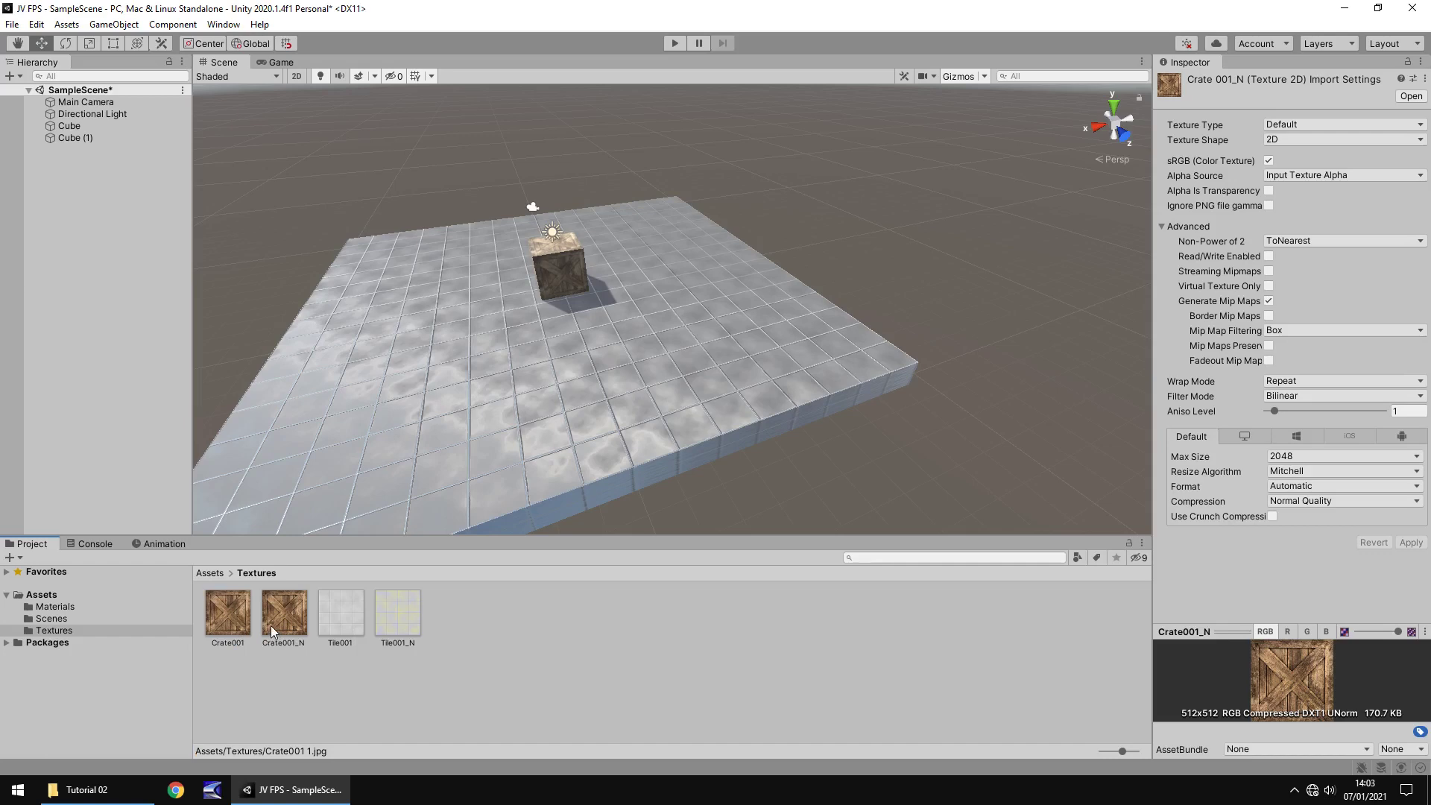
Step: Set Crate001_N's texture type to Normal map, created from grayscale, and apply
left_click(271, 625)
left_click(1330, 125)
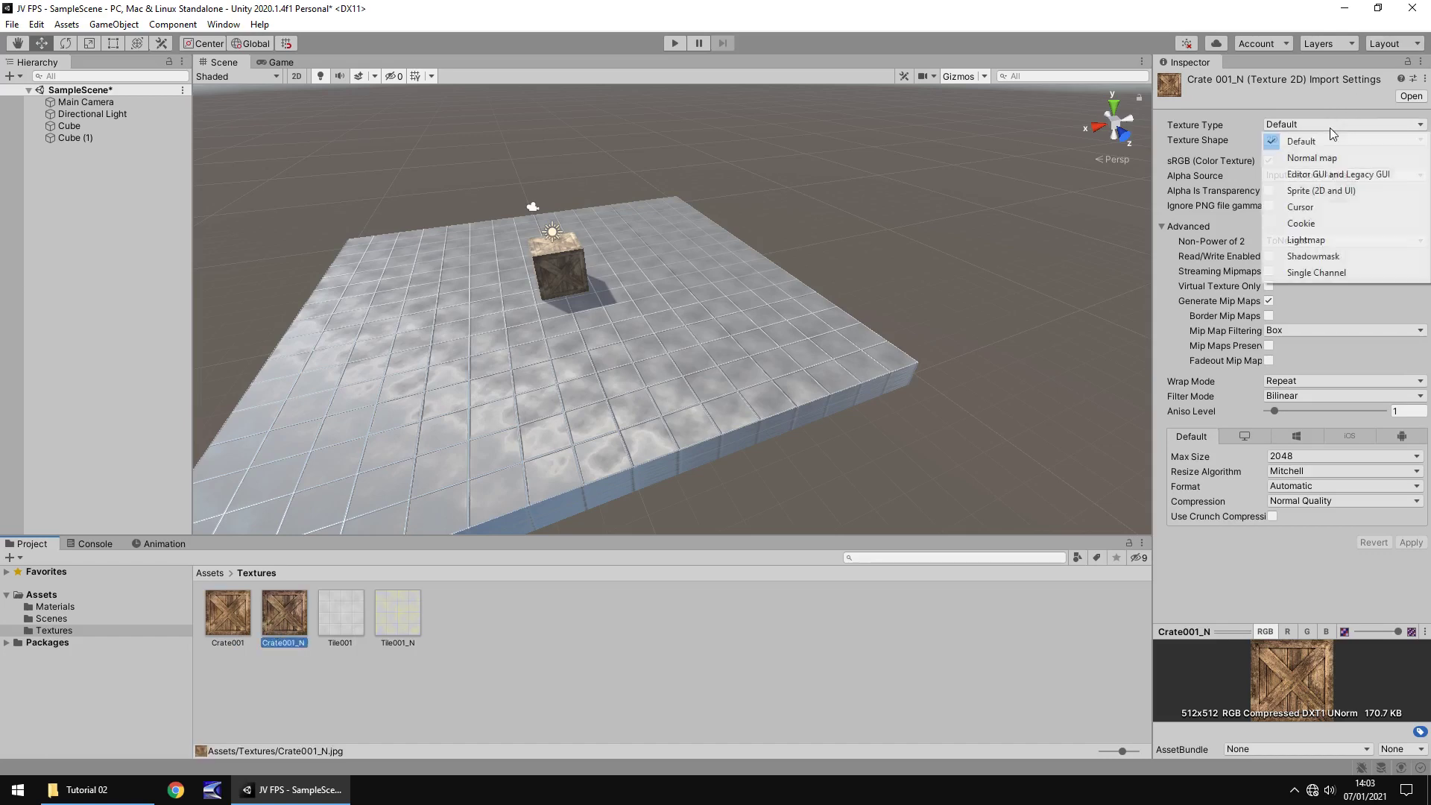
left_click(1308, 155)
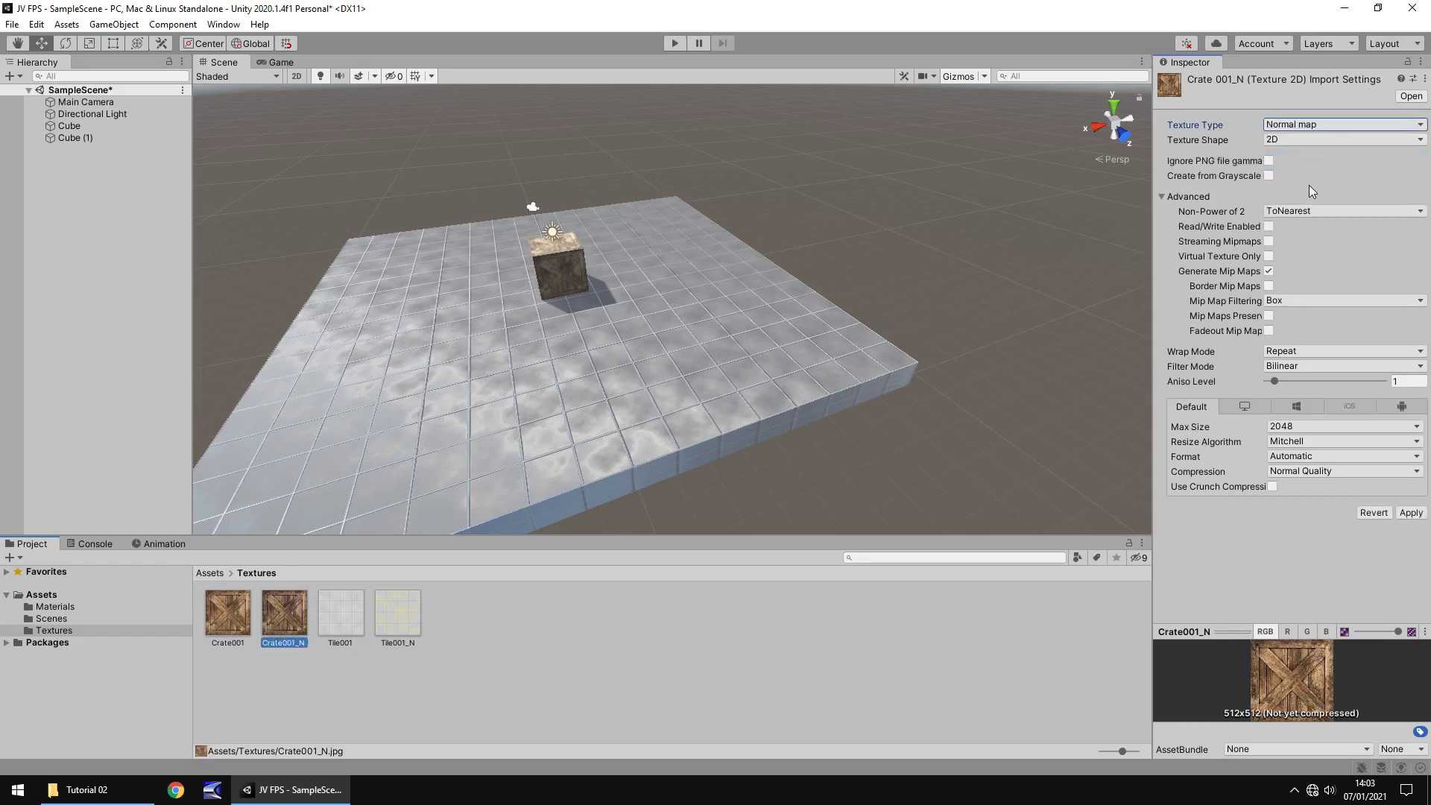
left_click(1269, 176)
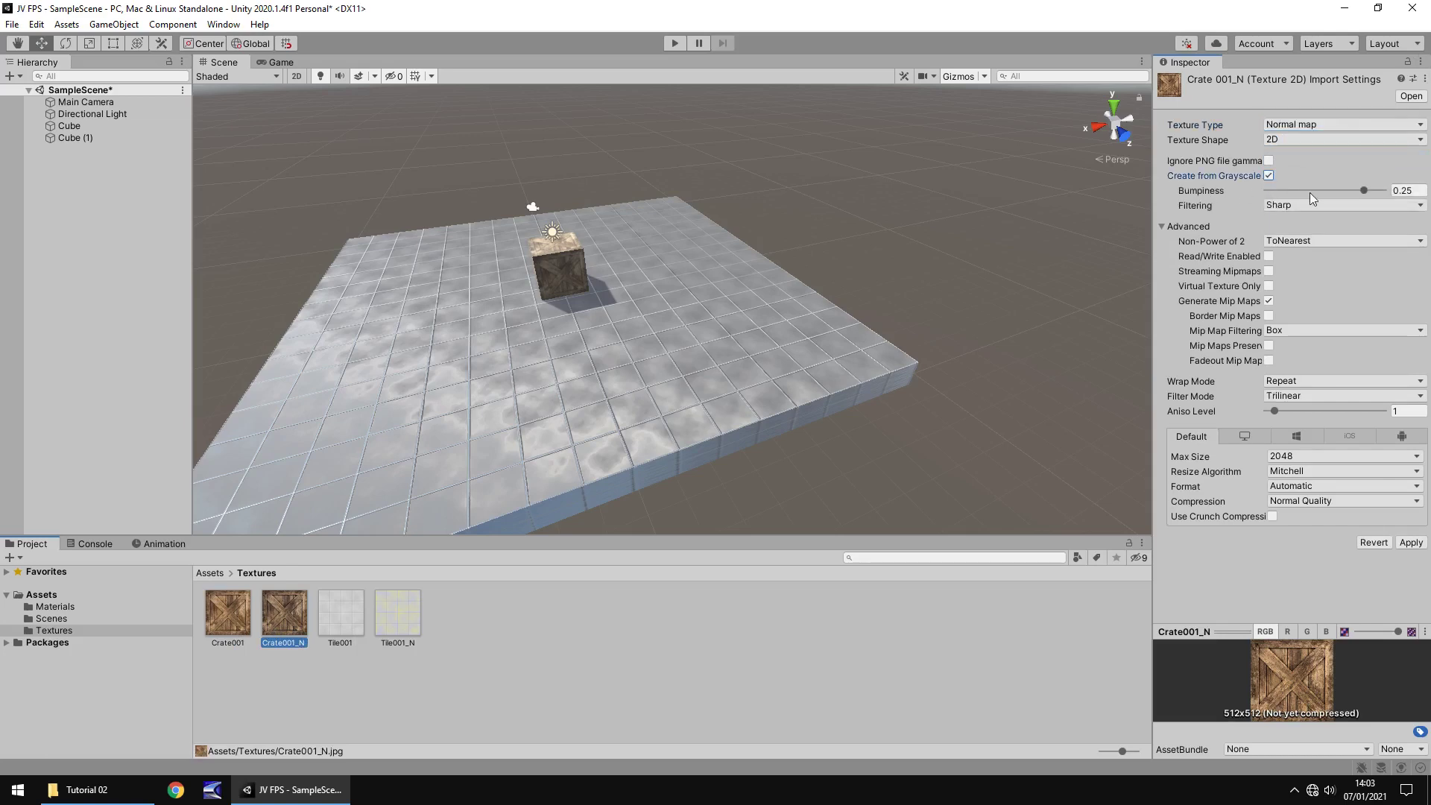
left_click(1411, 544)
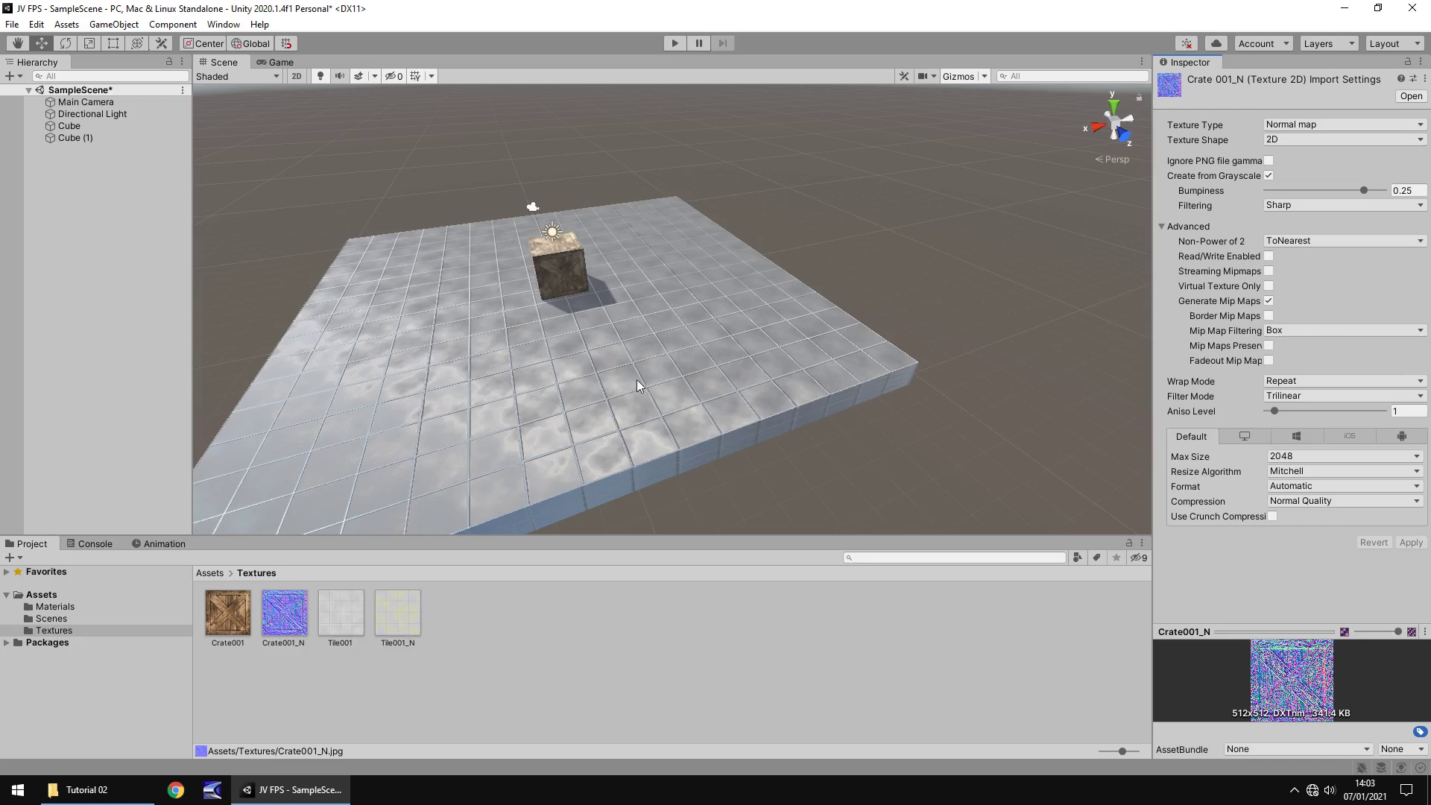
Step: On the crate cube, drop Crate001_N into the Crate material's Normal Map slot
left_click(561, 284)
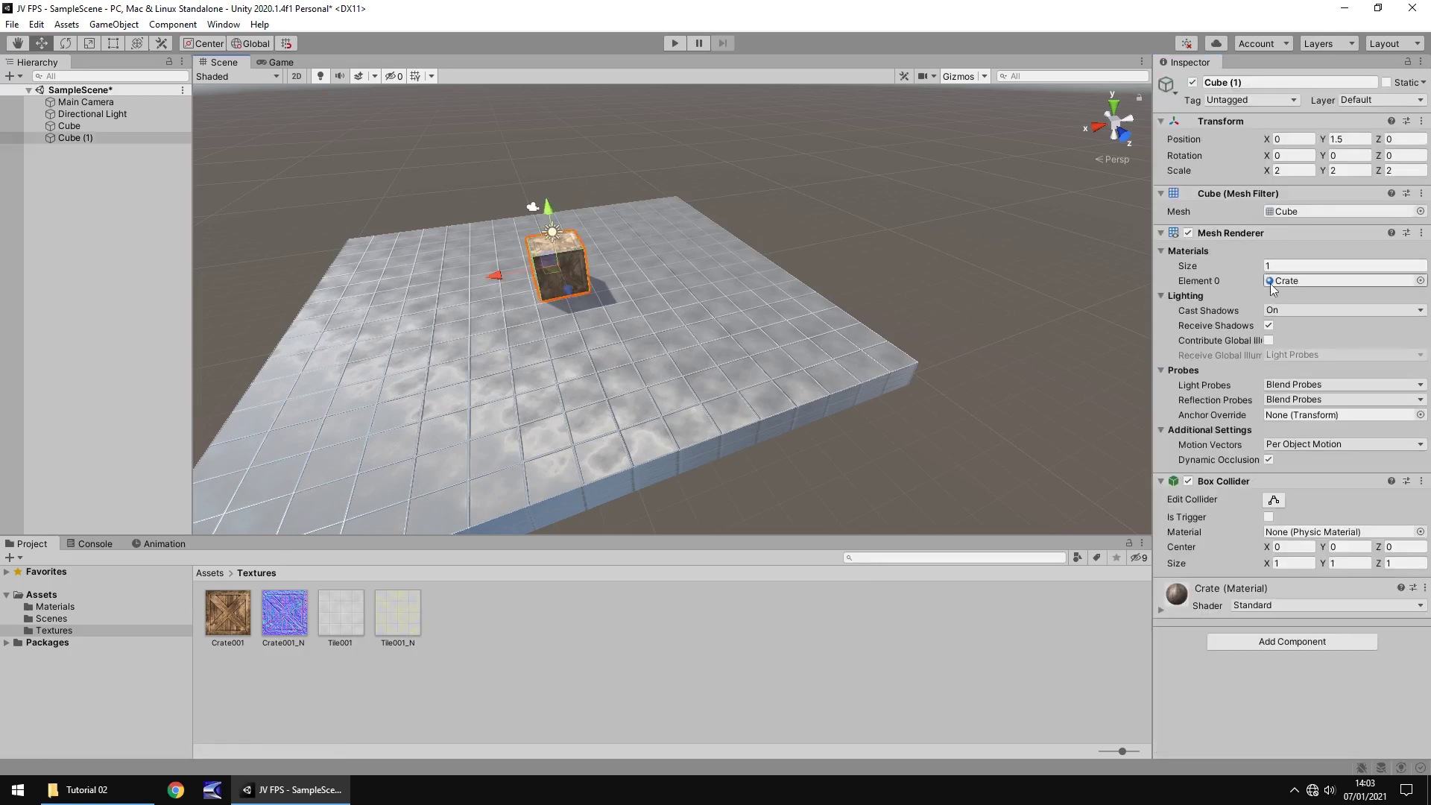
left_click(1162, 611)
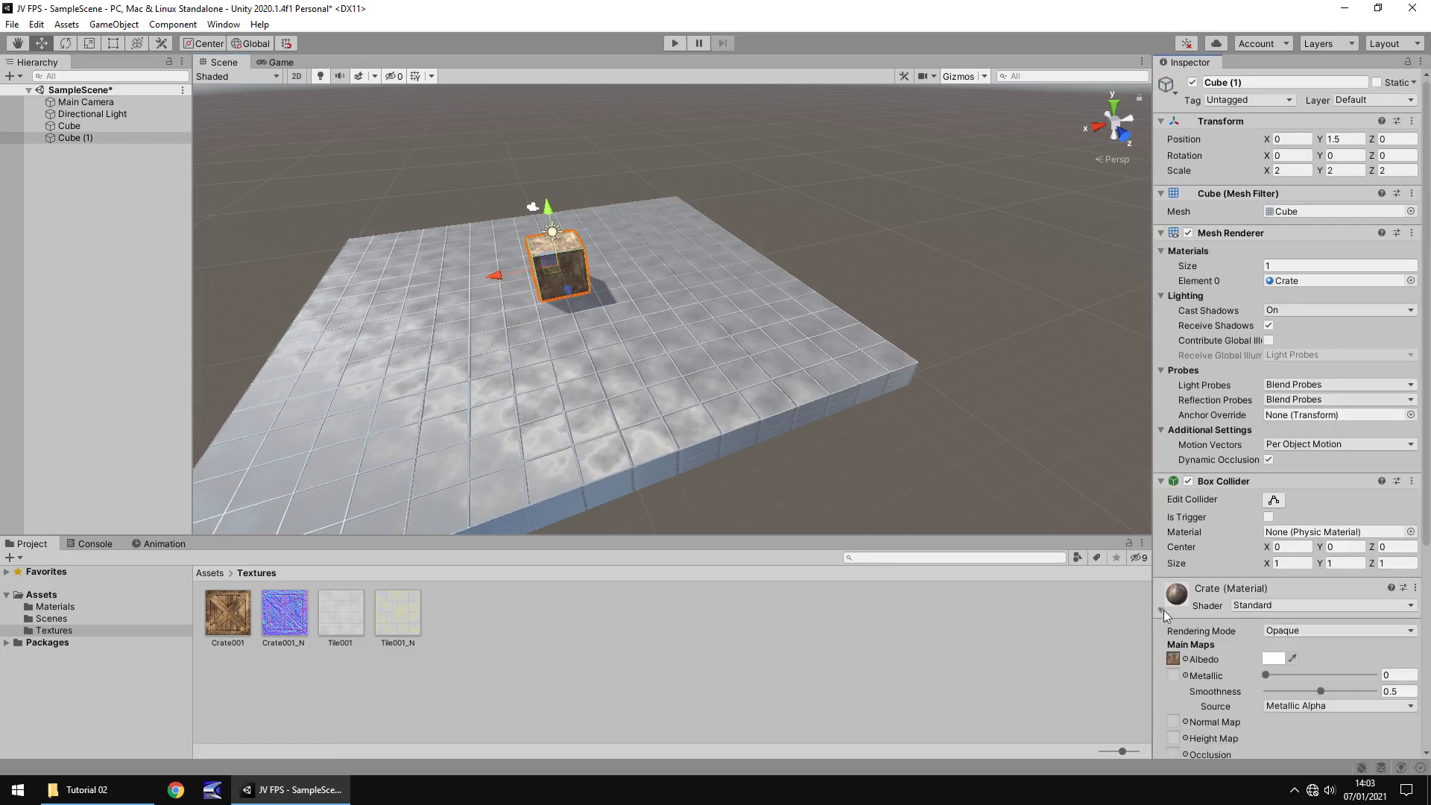
scroll(1215, 557, "down", 5)
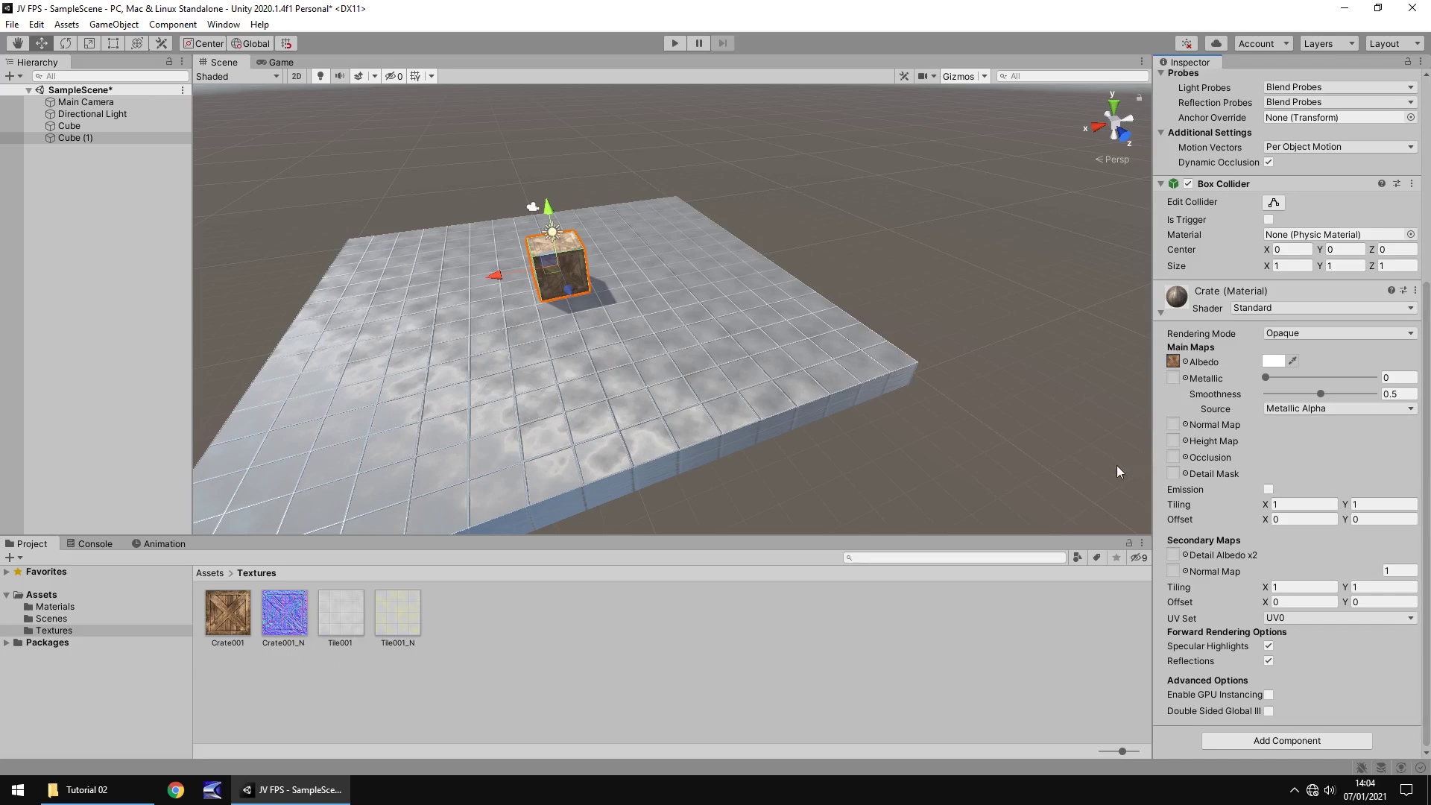
left_click_drag(283, 612, 1174, 424)
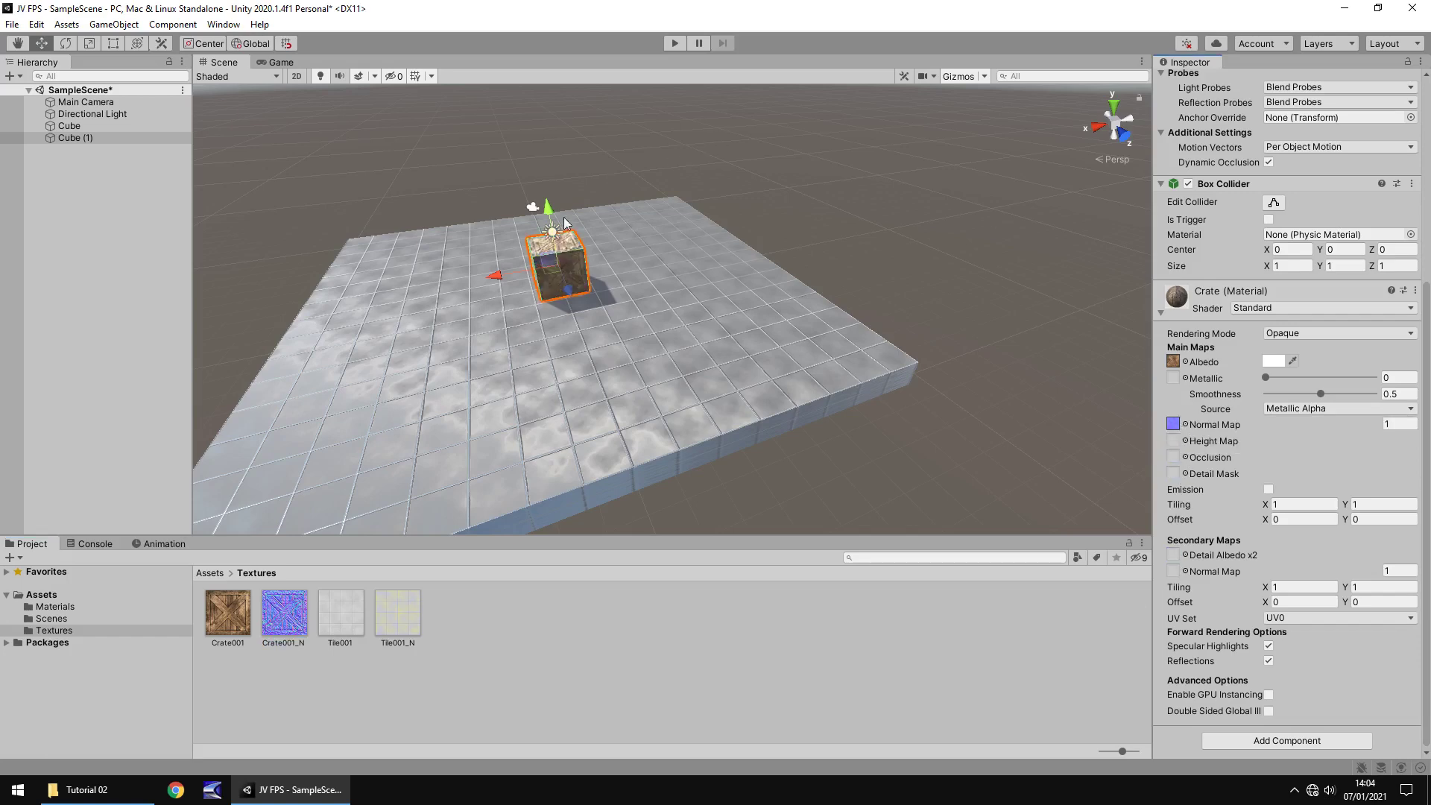
Step: Frame the crate, raise Metallic to 0.131 and try a normal map strength of 0.2
double_click(78, 138)
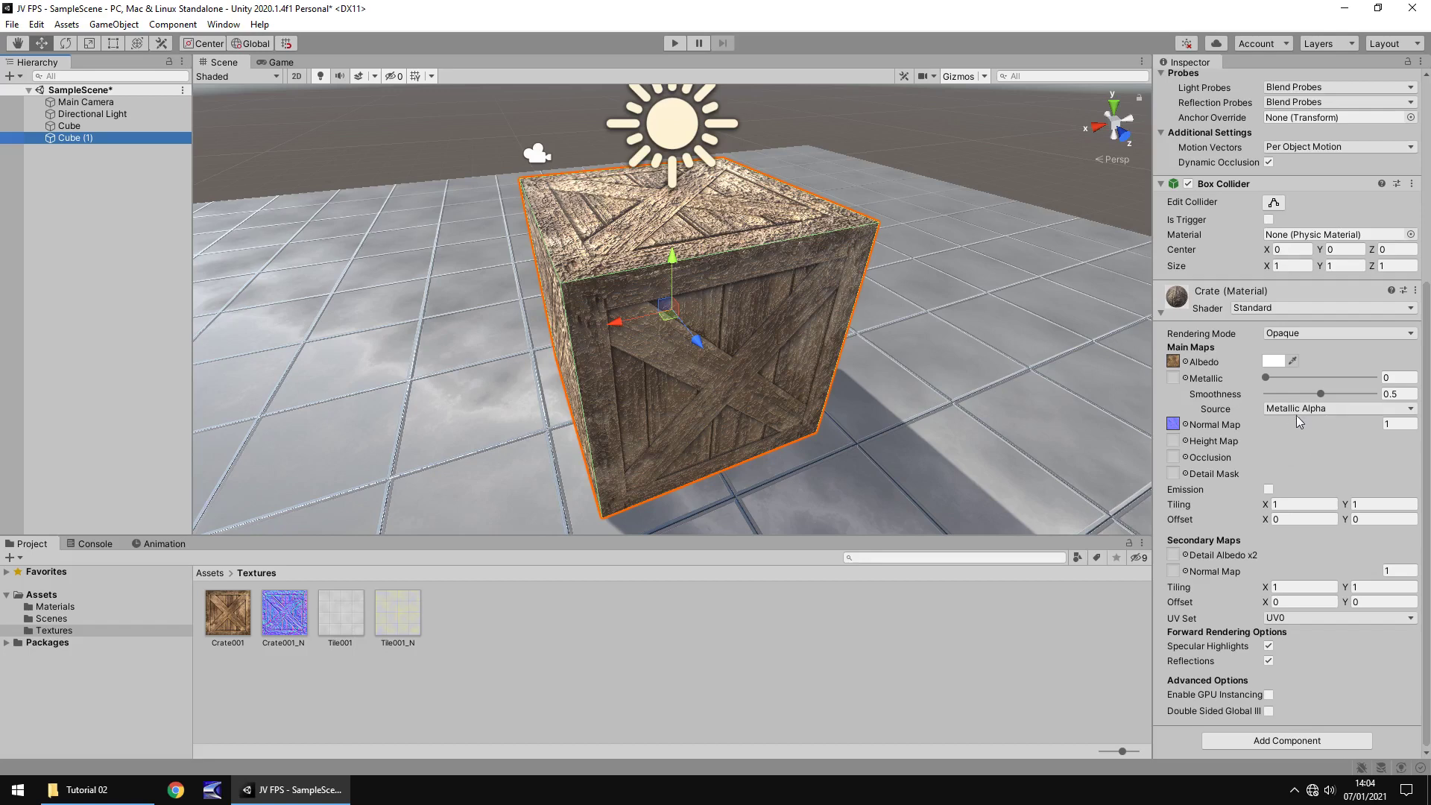
left_click_drag(1265, 378, 1284, 392)
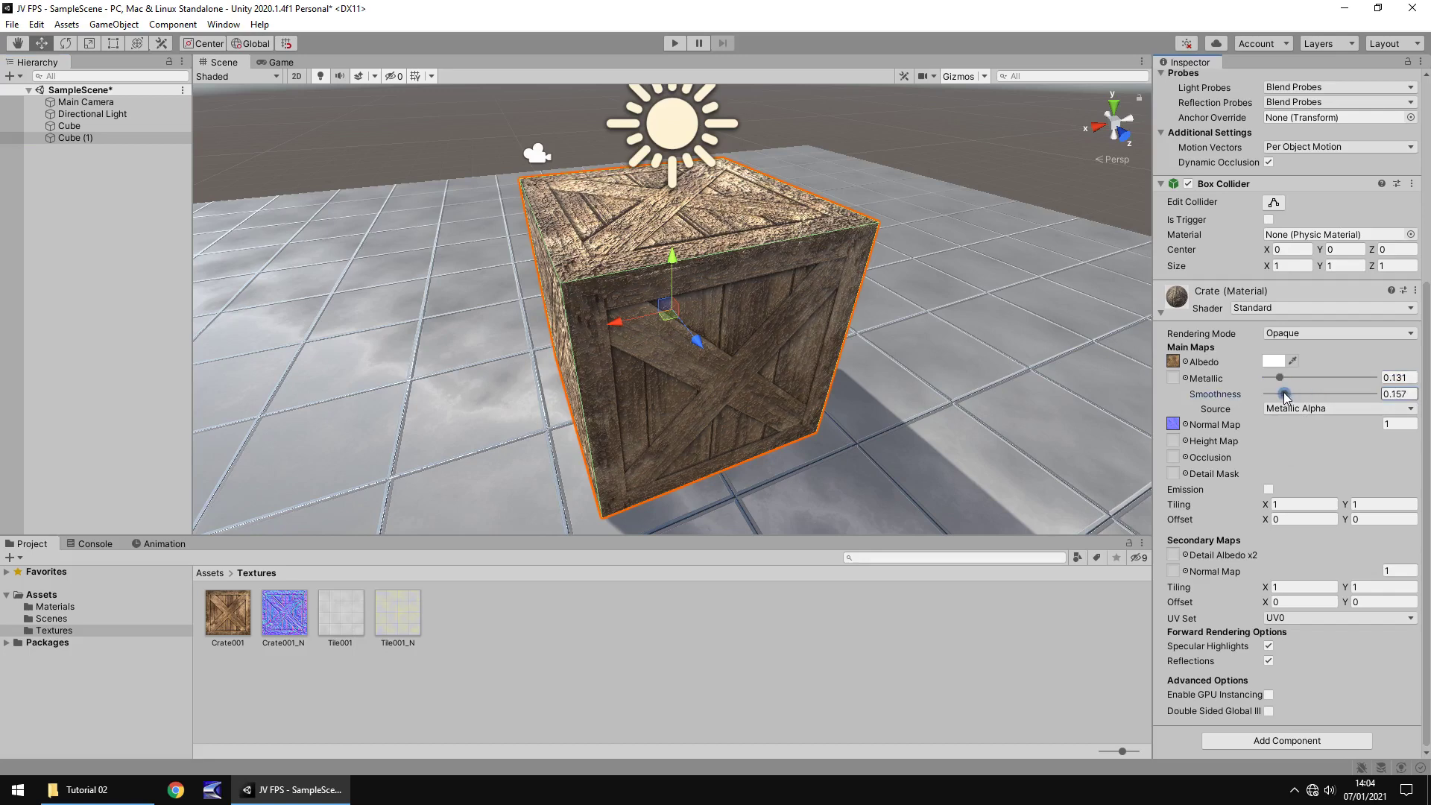
left_click(1404, 425)
type("0.2")
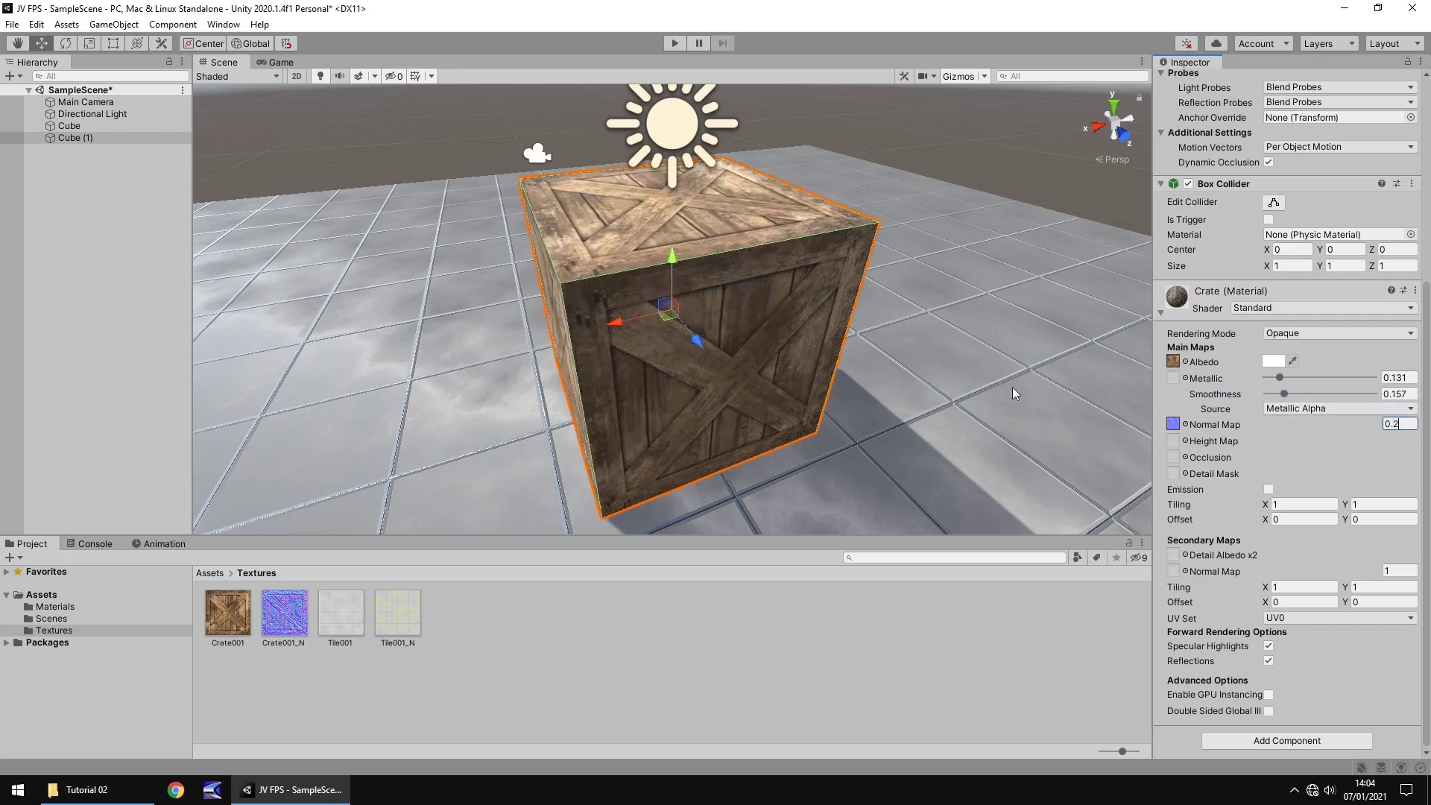
scroll(723, 287, "up", 5)
scroll(697, 312, "down", 3)
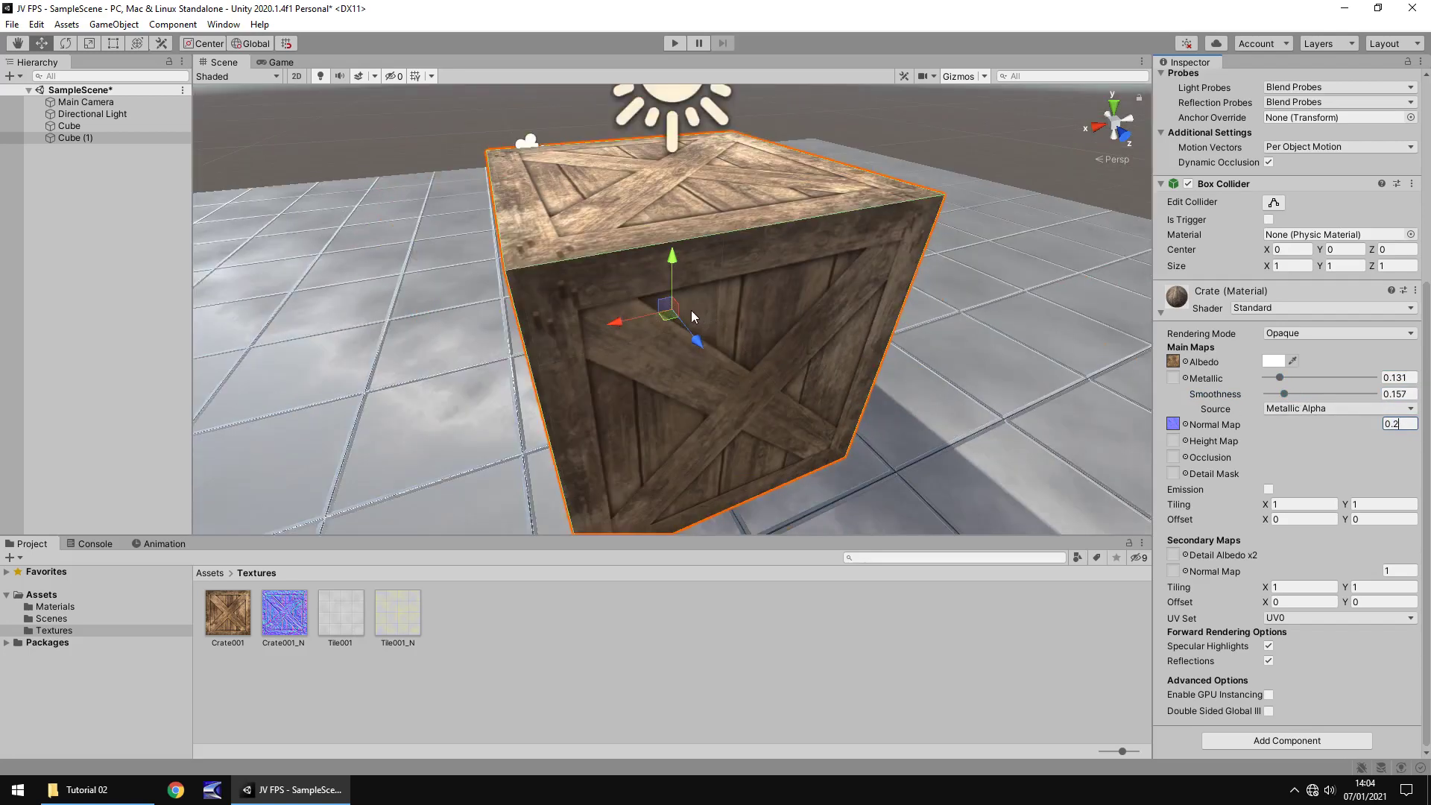
left_click_drag(691, 310, 884, 372, "alt")
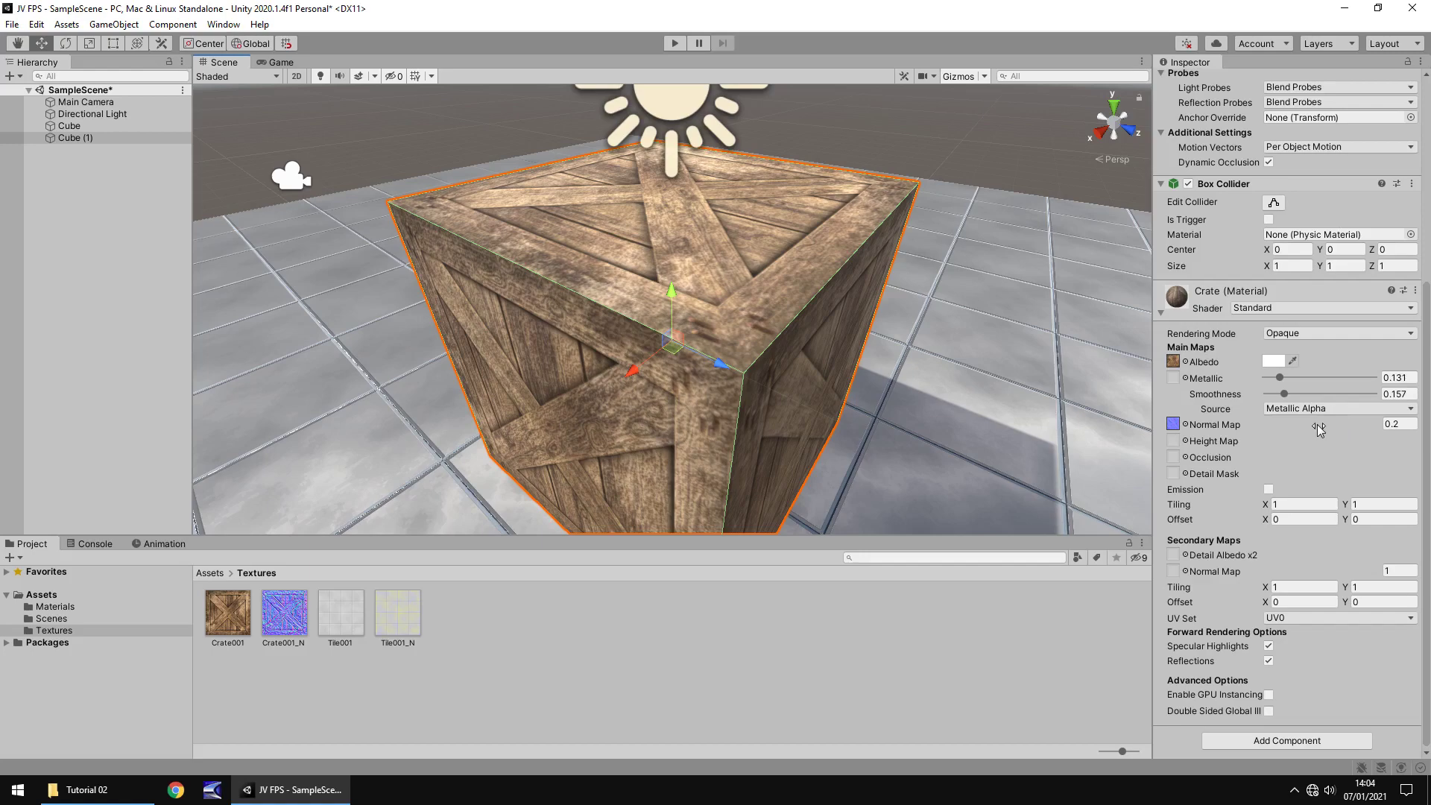
Step: After testing a stronger normal effect, set normal map strength to 0.25 and reframe the crate
mouse_move(1314, 431)
left_mouse_down()
mouse_move(514, 423)
mouse_move(775, 448)
mouse_move(1148, 287)
mouse_move(999, 377)
mouse_move(272, 438)
mouse_move(1062, 356)
left_mouse_up()
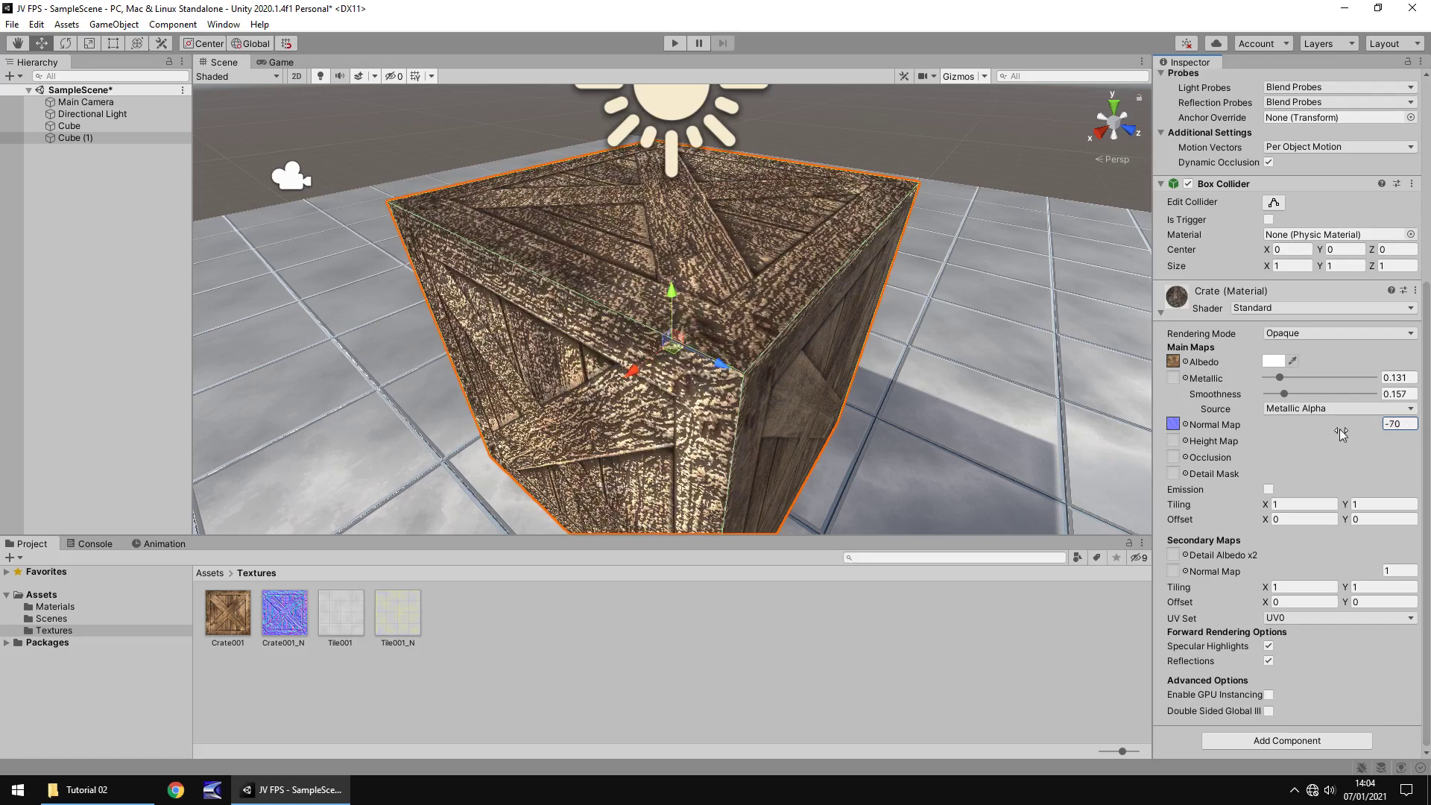
left_click(1401, 424)
type("0.25")
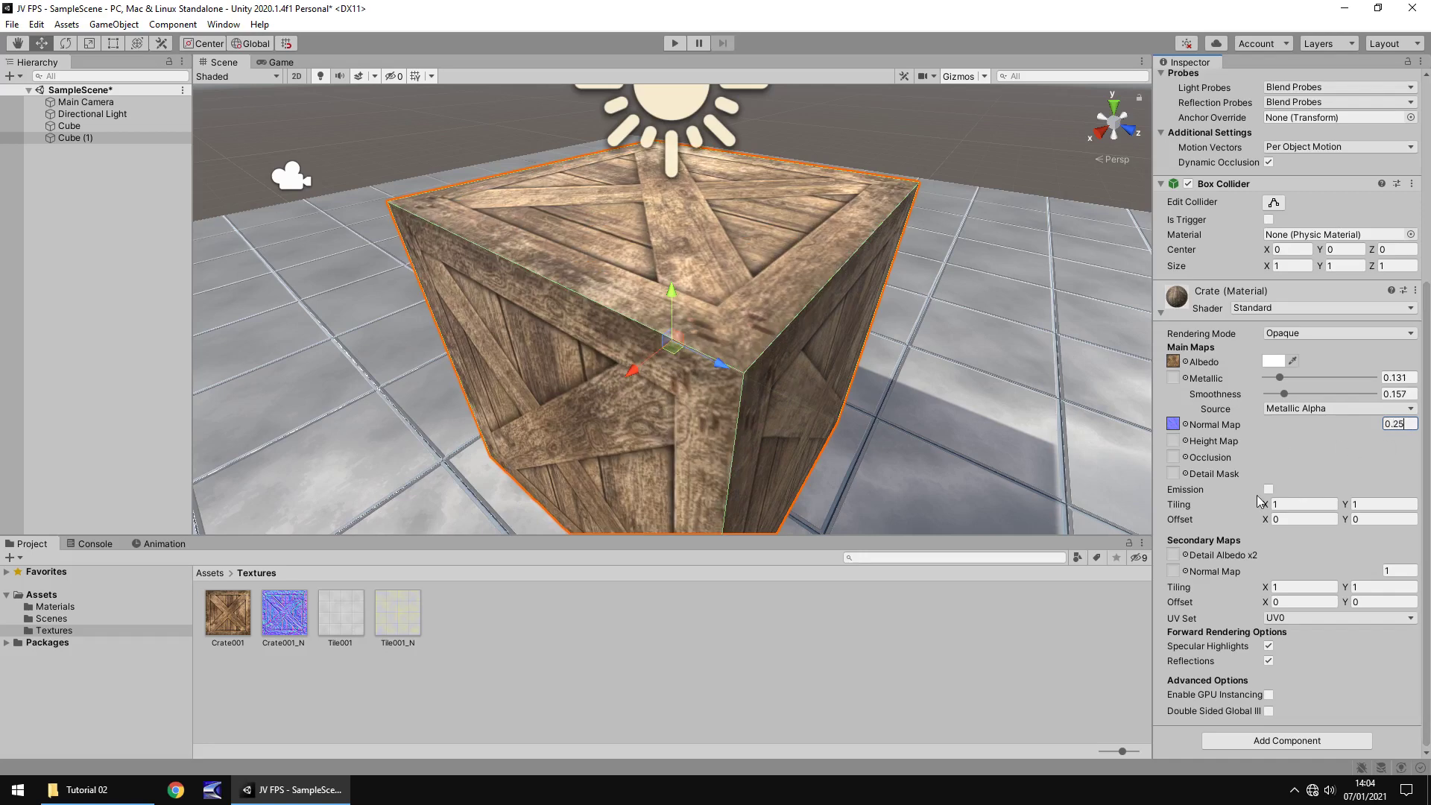
right_click_drag(956, 329, 853, 244)
key("f")
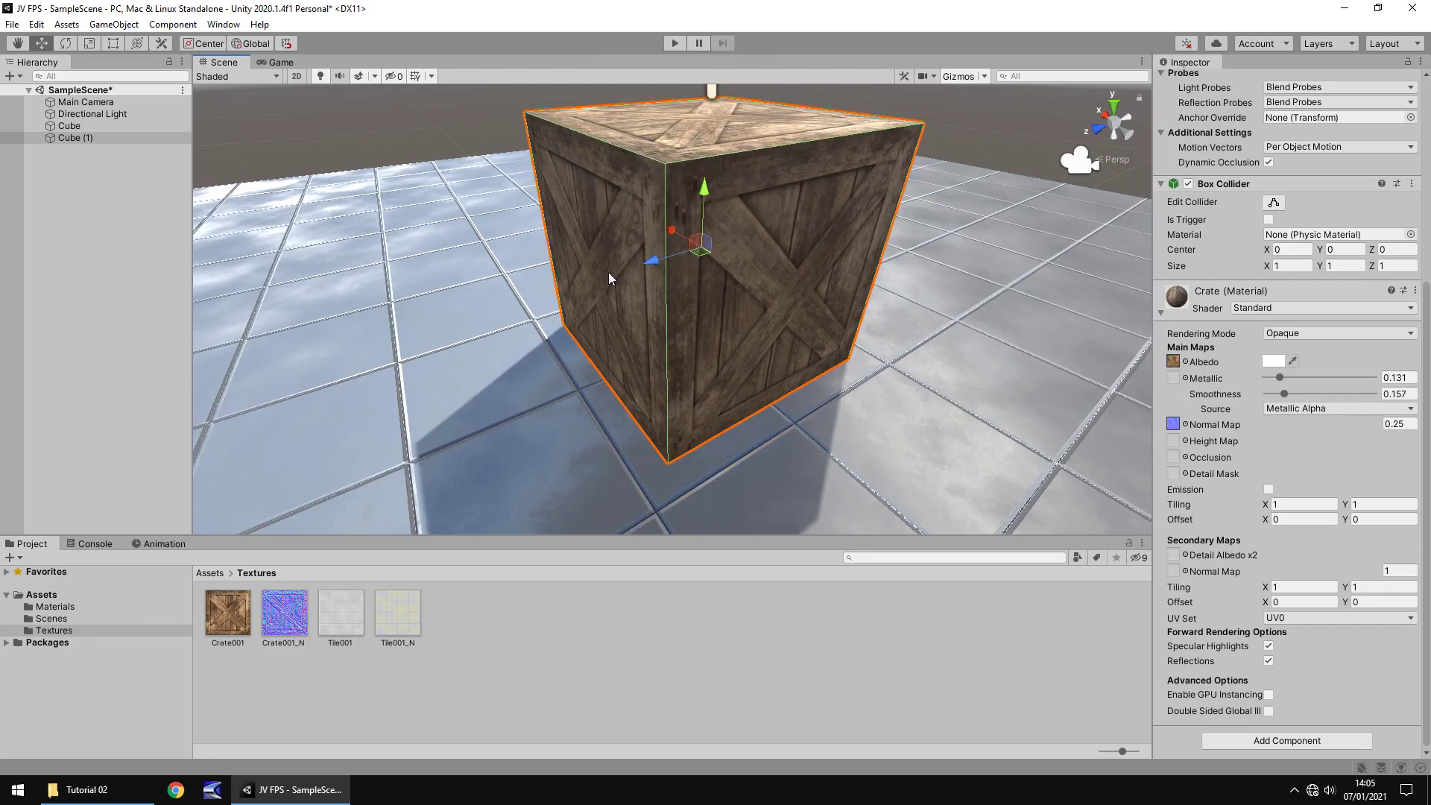
Step: Test tilt angles on the Directional Light, then set its X rotation to 50
left_click(93, 115)
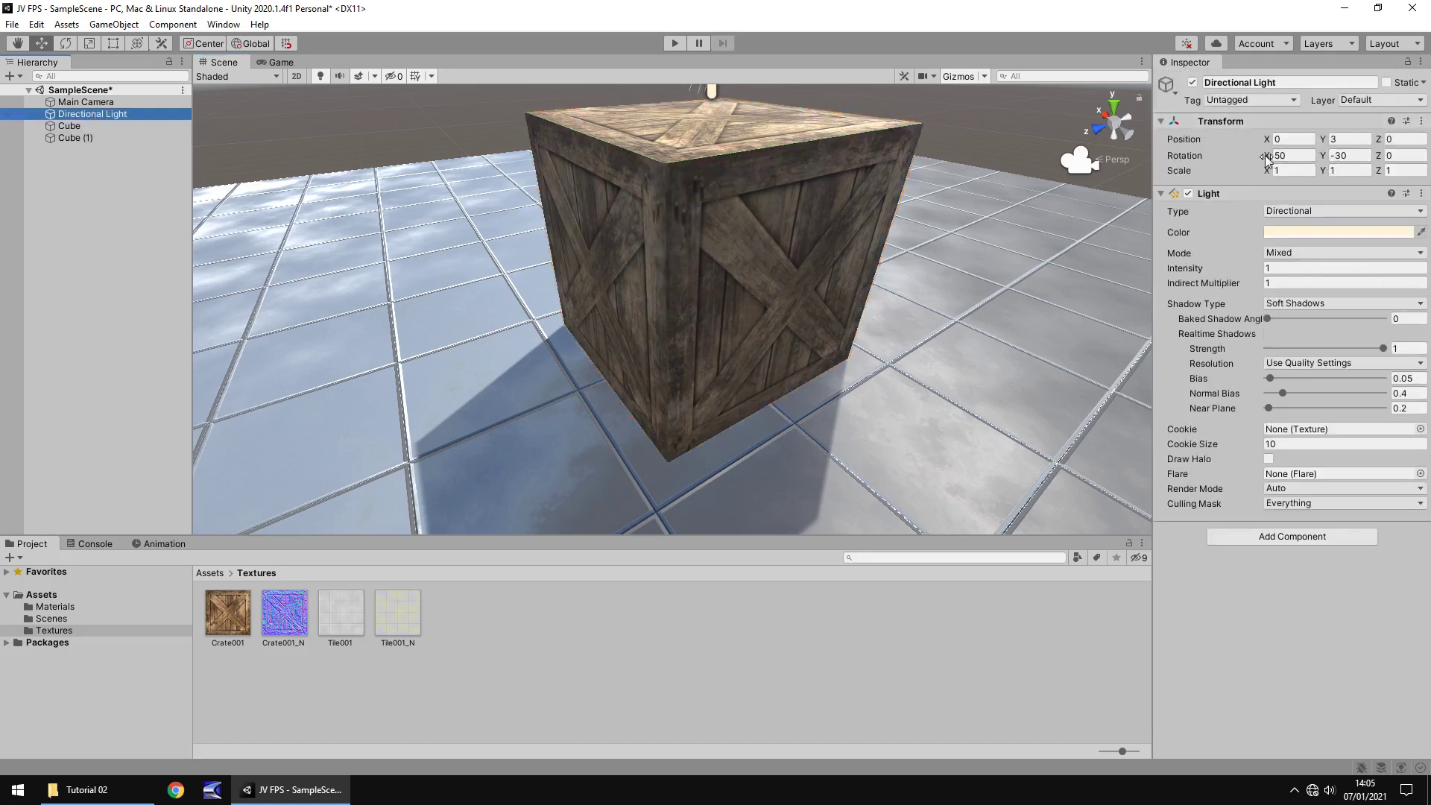
left_click_drag(1267, 158, 1264, 159)
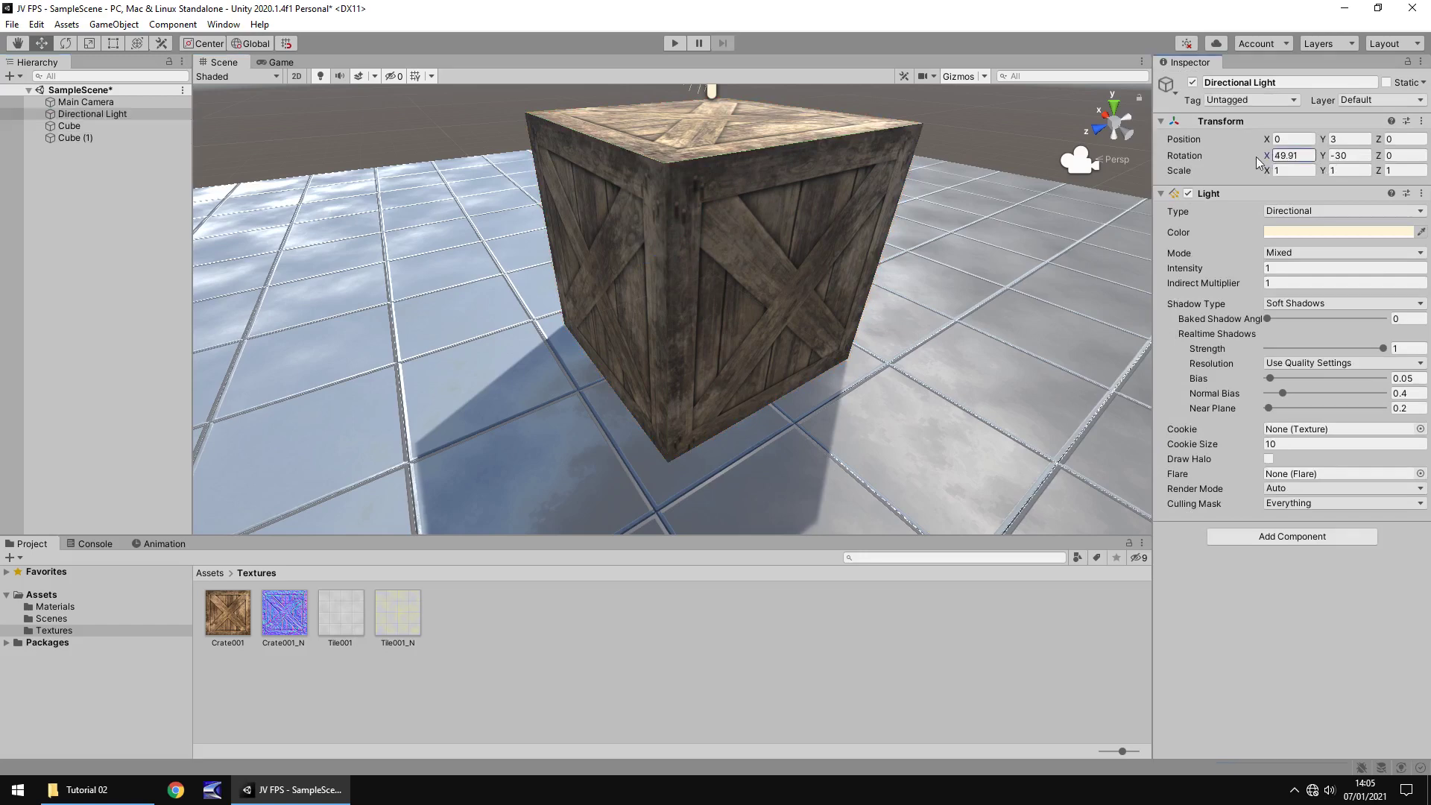
mouse_move(861, 162)
left_mouse_down()
mouse_move(1393, 257)
mouse_move(574, 253)
mouse_move(596, 252)
left_mouse_up()
type("50")
left_click_drag(681, 329, 575, 307, "alt")
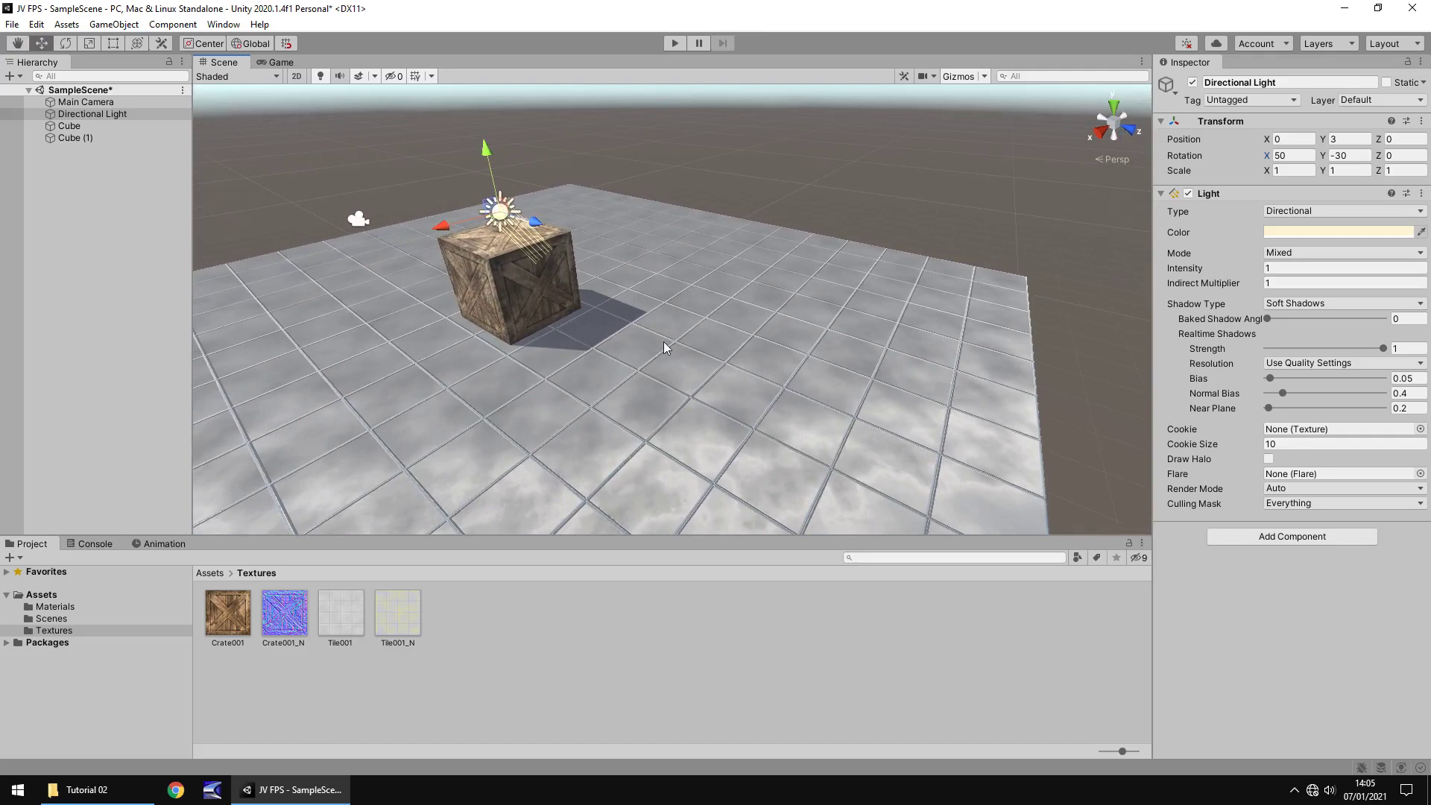
left_click(281, 63)
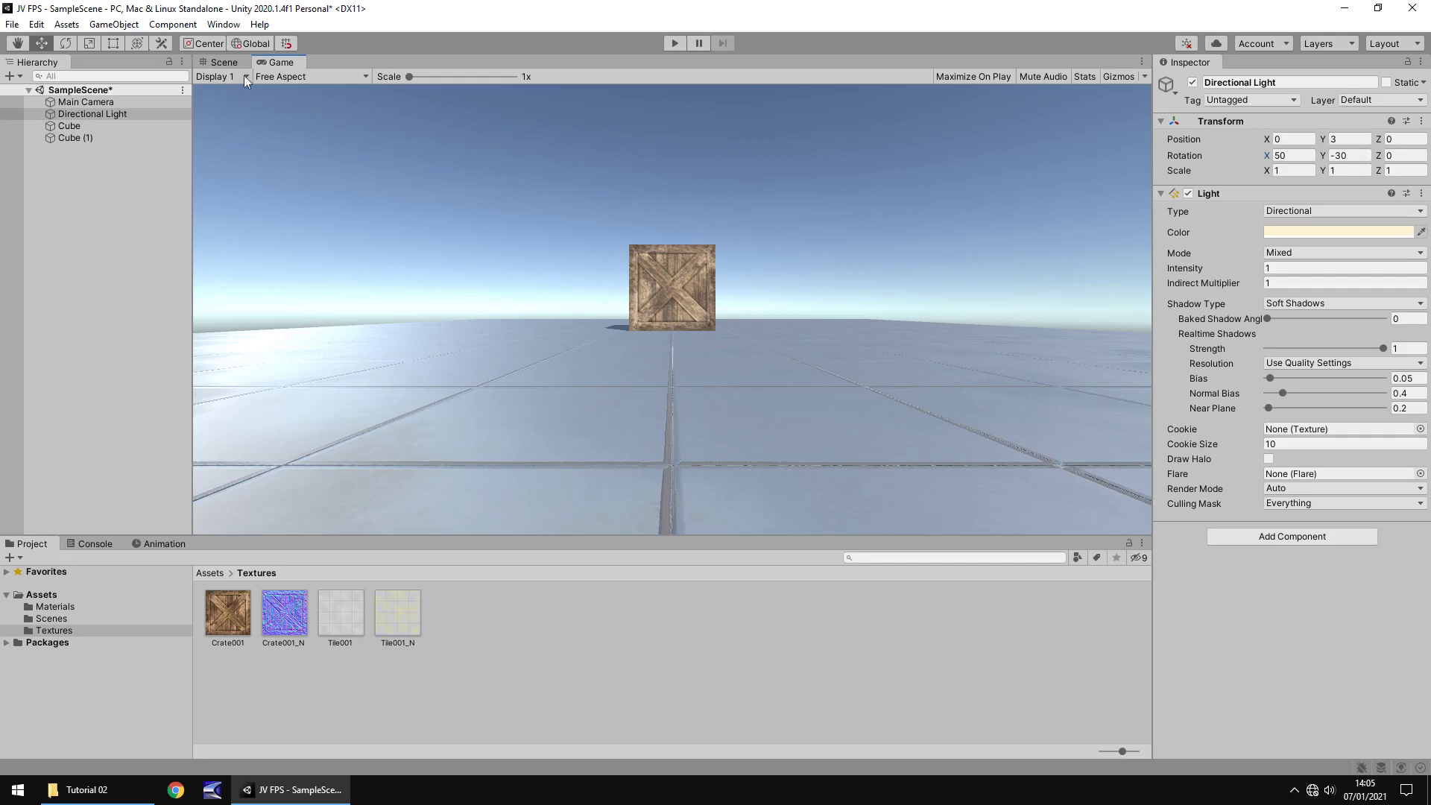
left_click(218, 63)
scroll(748, 331, "down", 10)
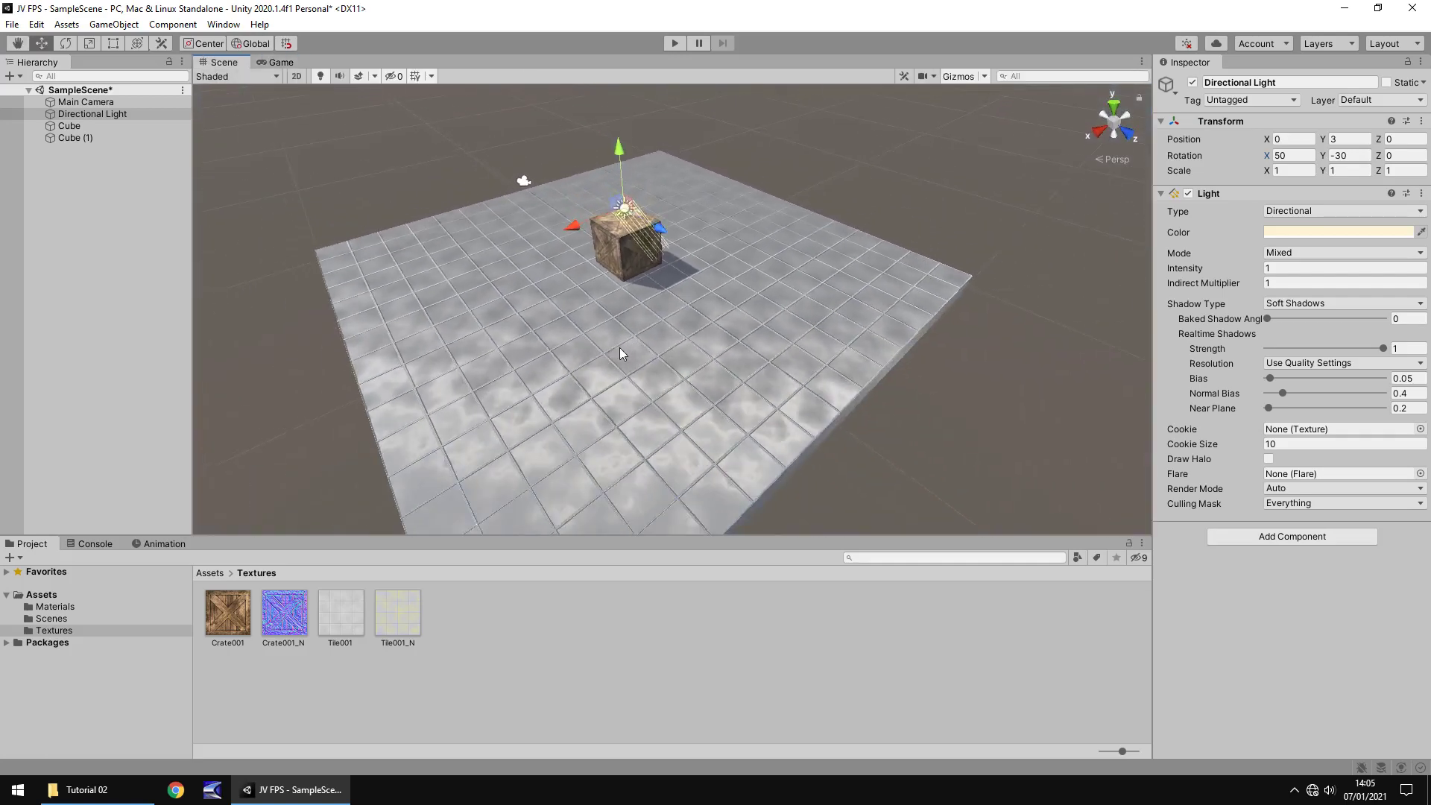
middle_click_drag(621, 348, 677, 348)
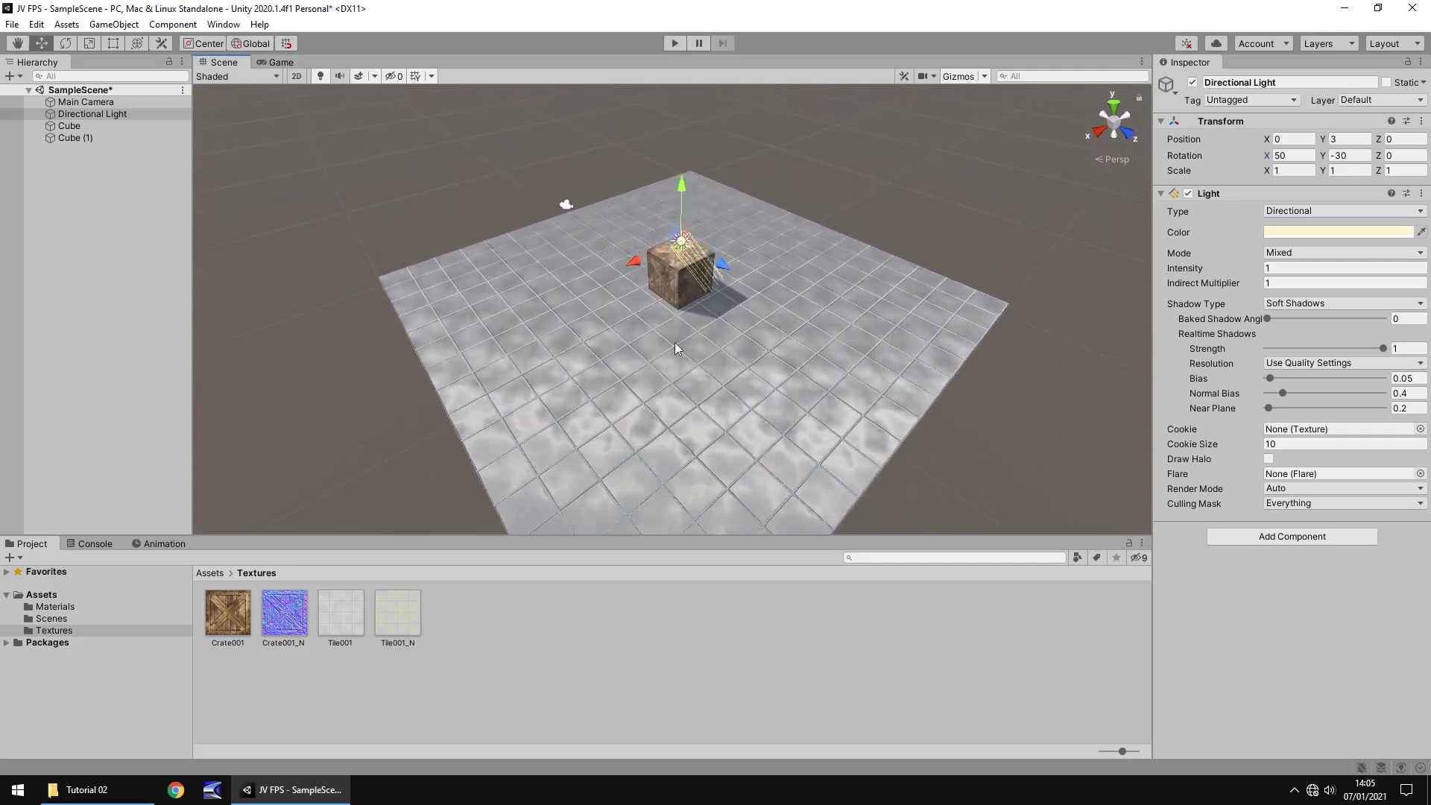
left_click(664, 270)
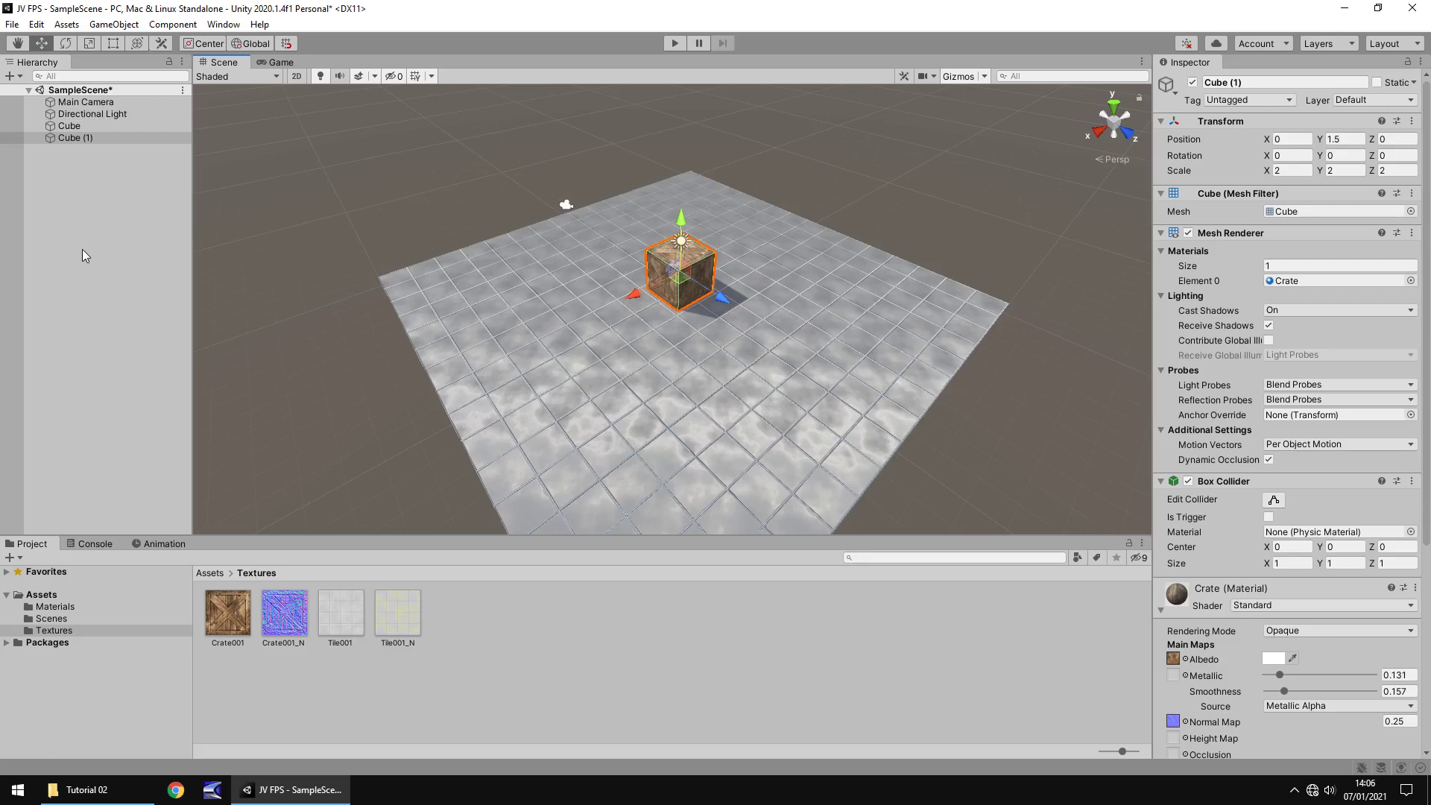
Step: Rename the floor object Cube to Floor
left_click(556, 351)
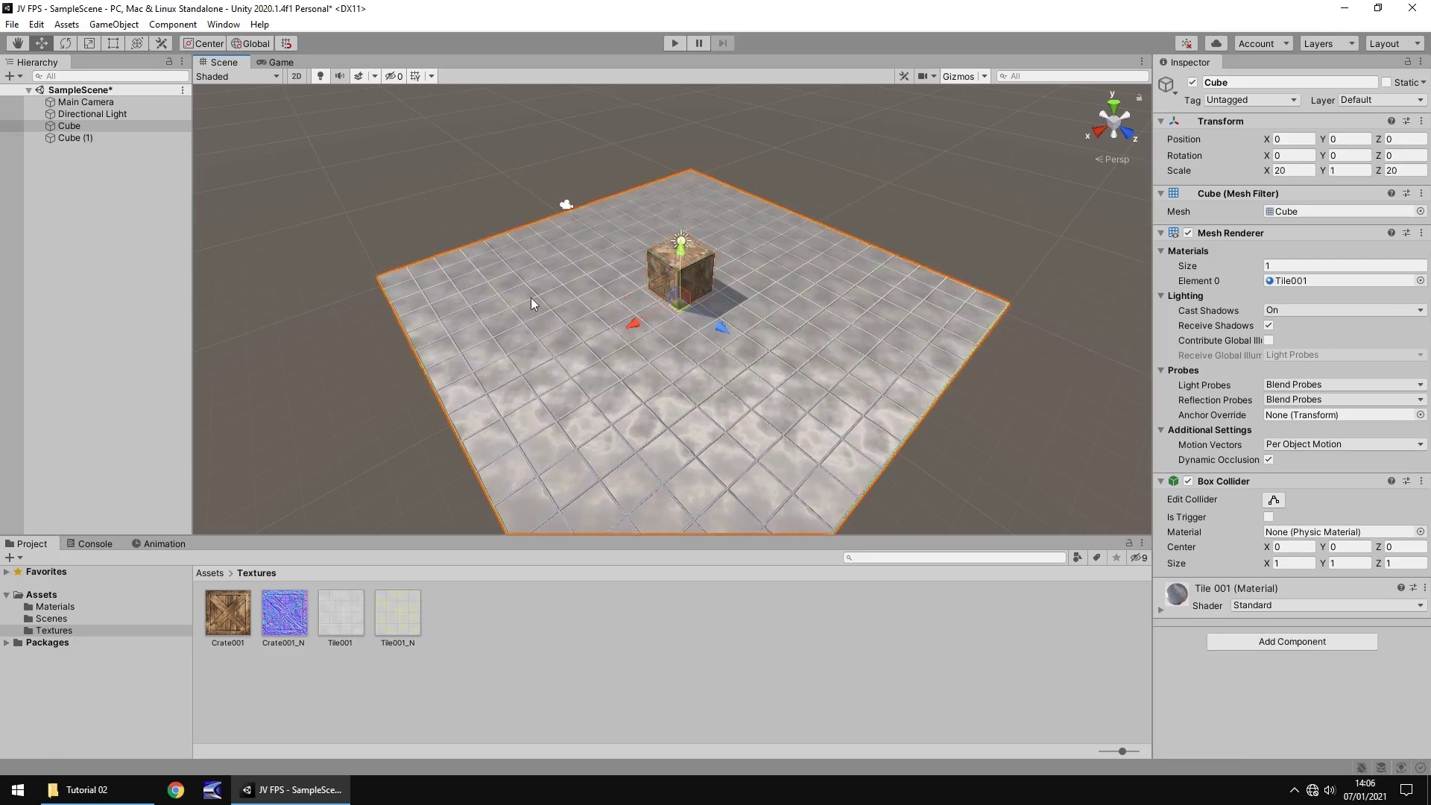
left_click(76, 128)
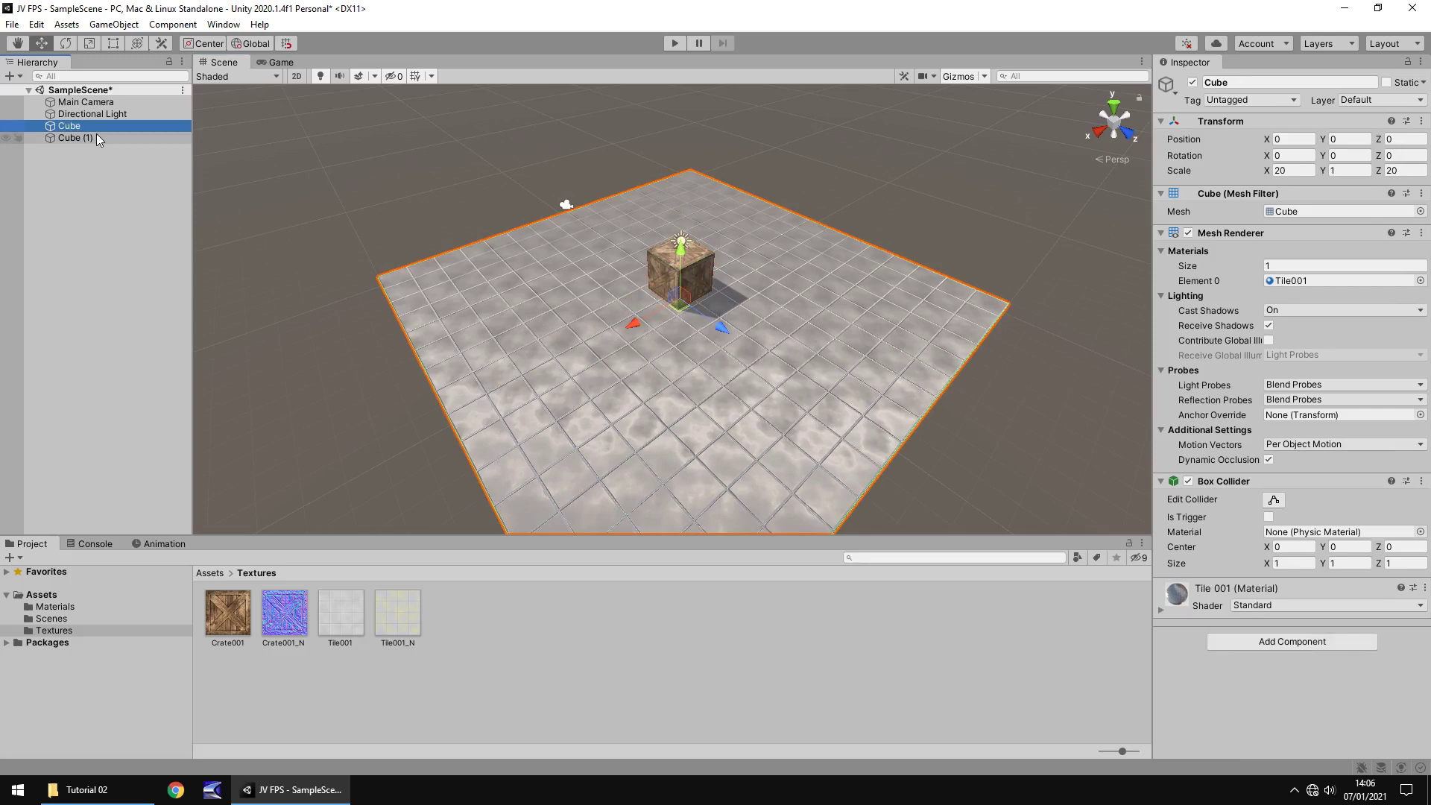
key("F2")
type("Floor")
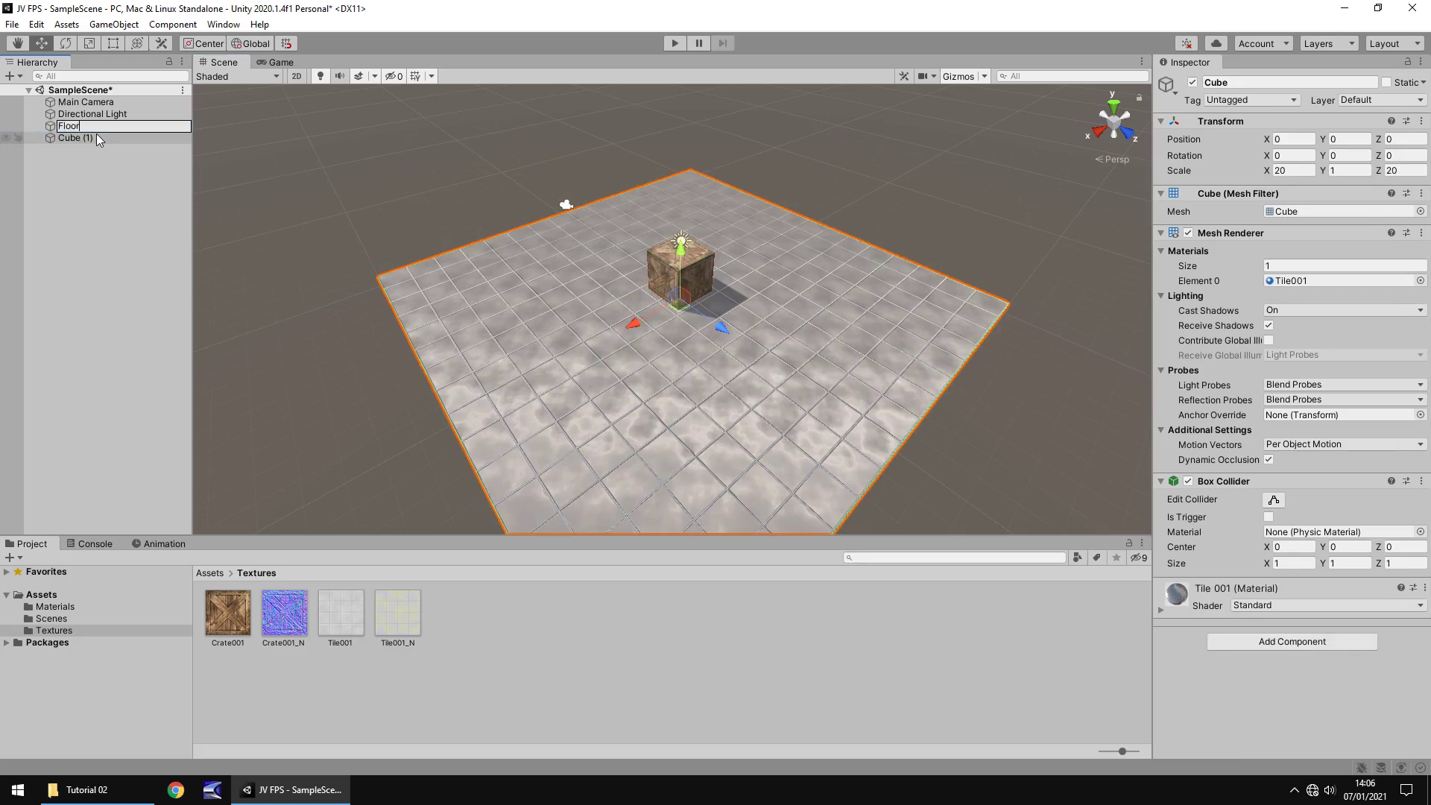
key("Return")
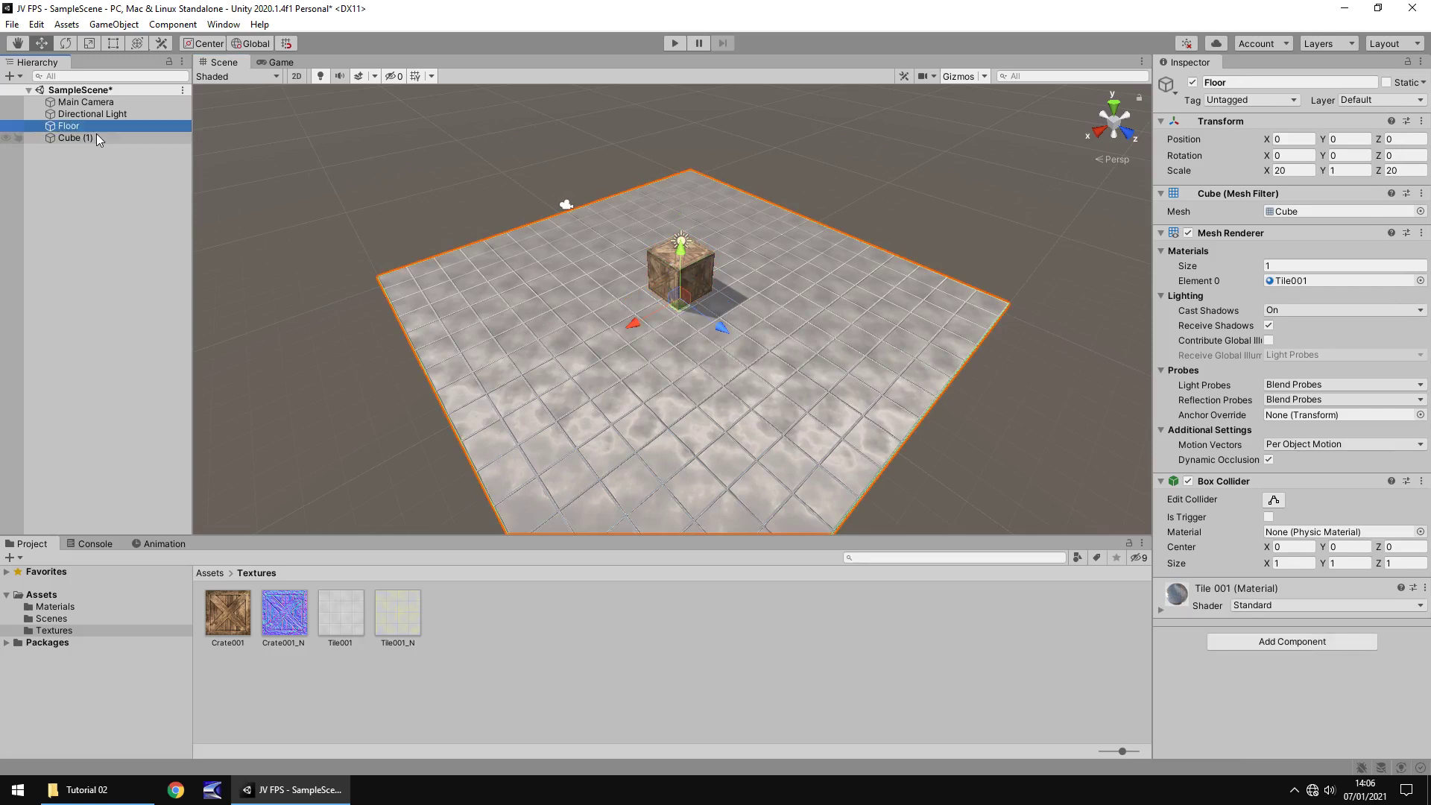
Step: Rename the cube object Cube (1) to Crate
left_click(80, 137)
right_click(81, 138)
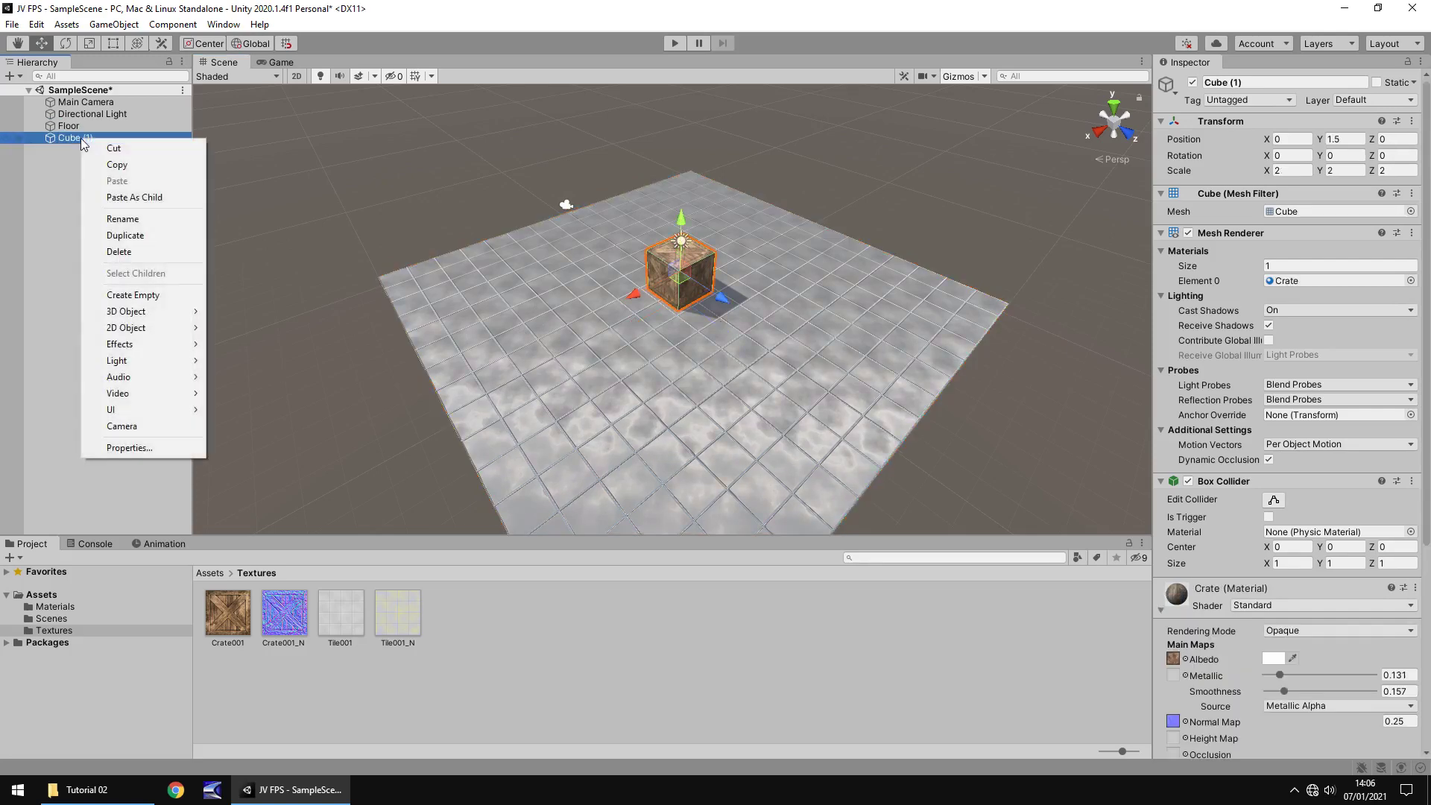
left_click(129, 219)
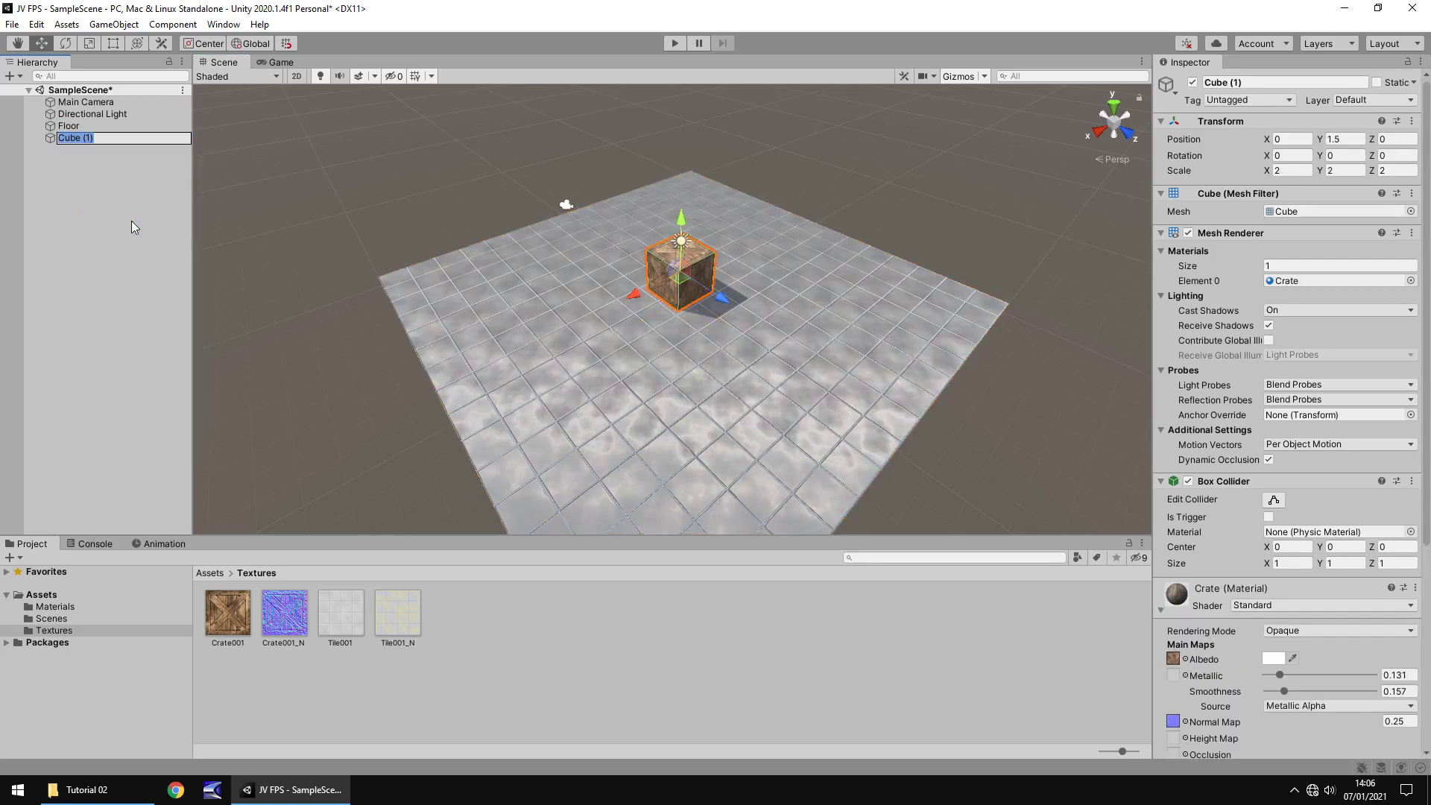
type("Crate")
key("Return")
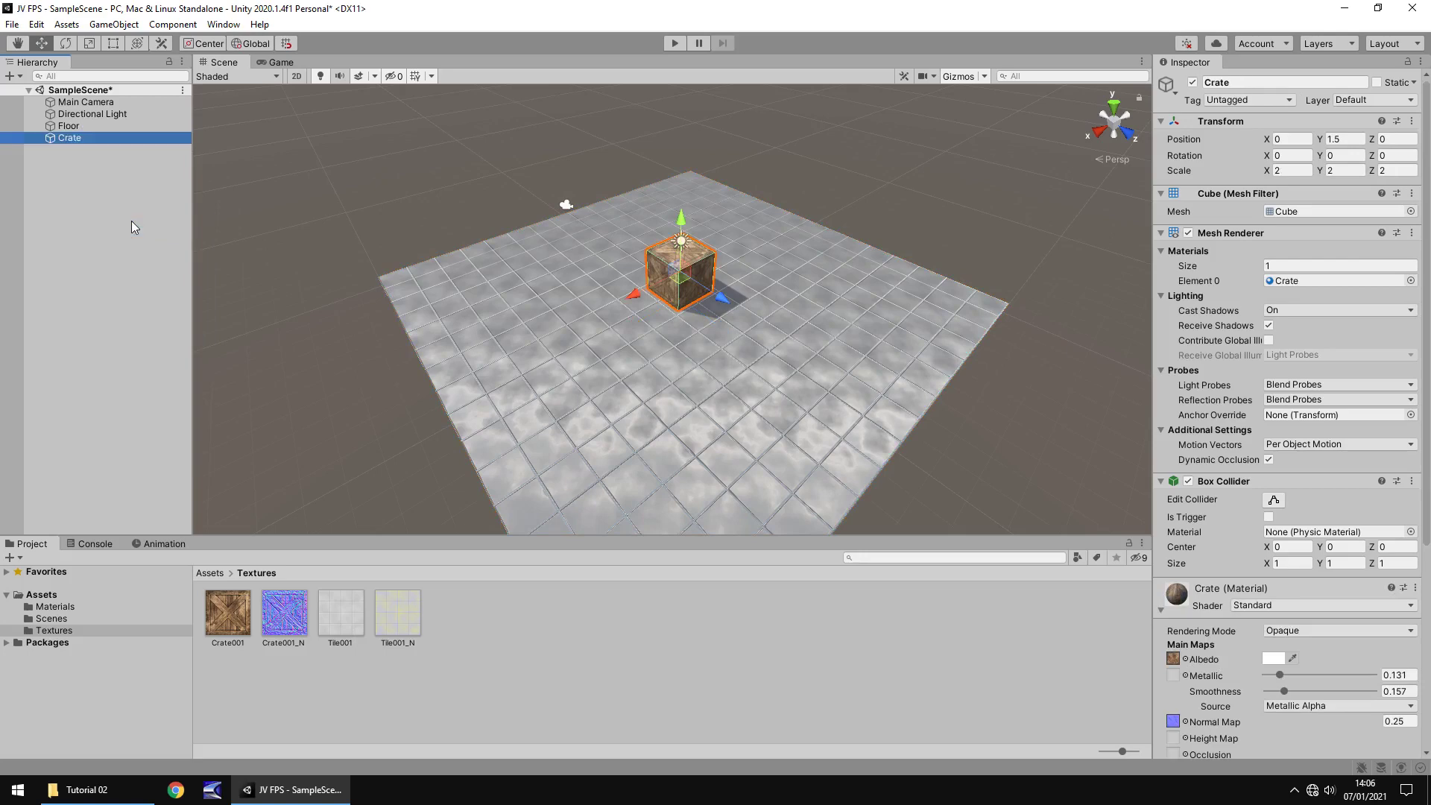